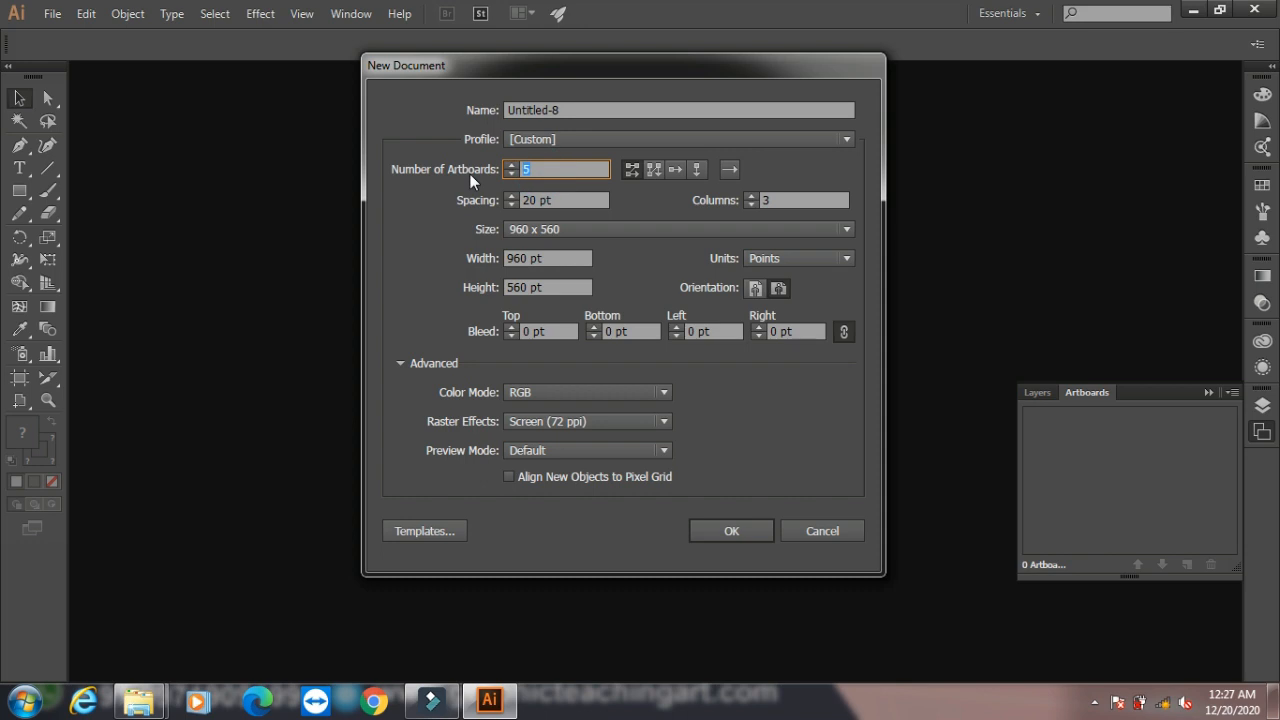
- Create a one-artboard RGB document sized 960 x 560 pt and a second document in CMYK color mode
text(1)
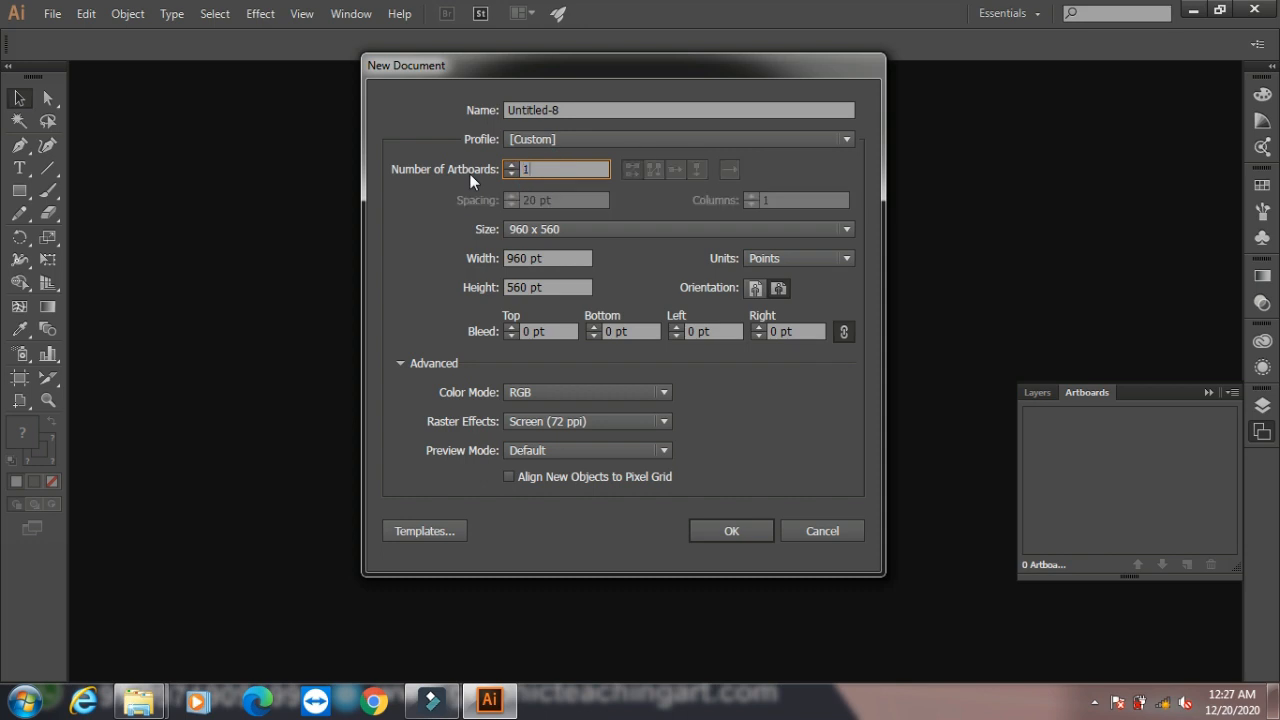
click(730, 533)
click(52, 14)
click(62, 36)
click(562, 394)
click(538, 413)
click(729, 530)
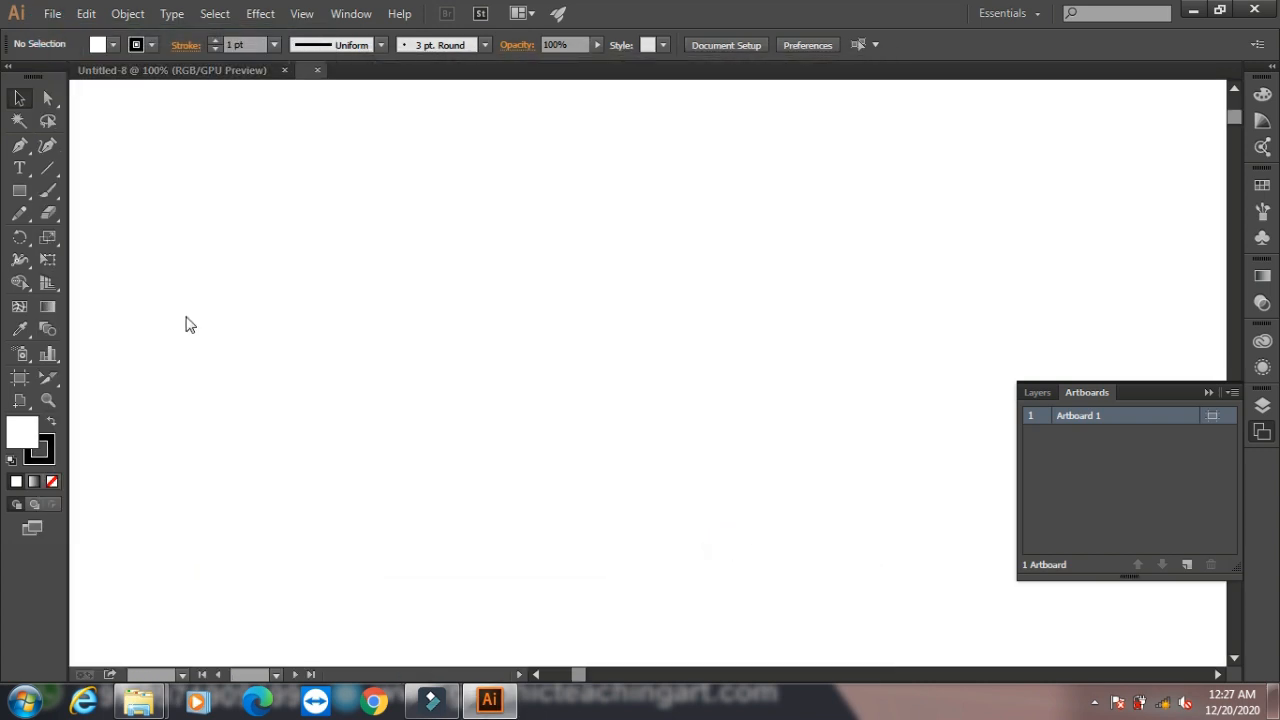
- In the RGB document, draw a rectangle about 138 x 122 pt and fill it with bright red
click(20, 192)
drag(300, 235, 430, 349)
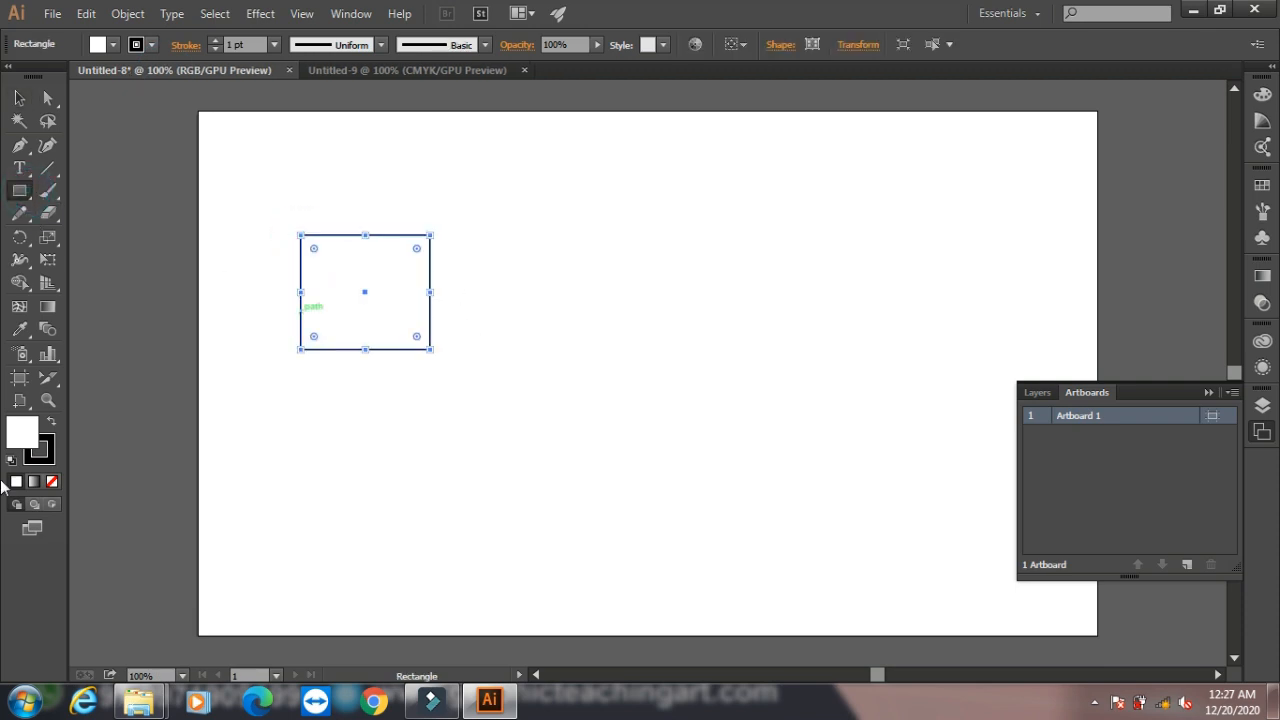
double_click(26, 440)
click(420, 423)
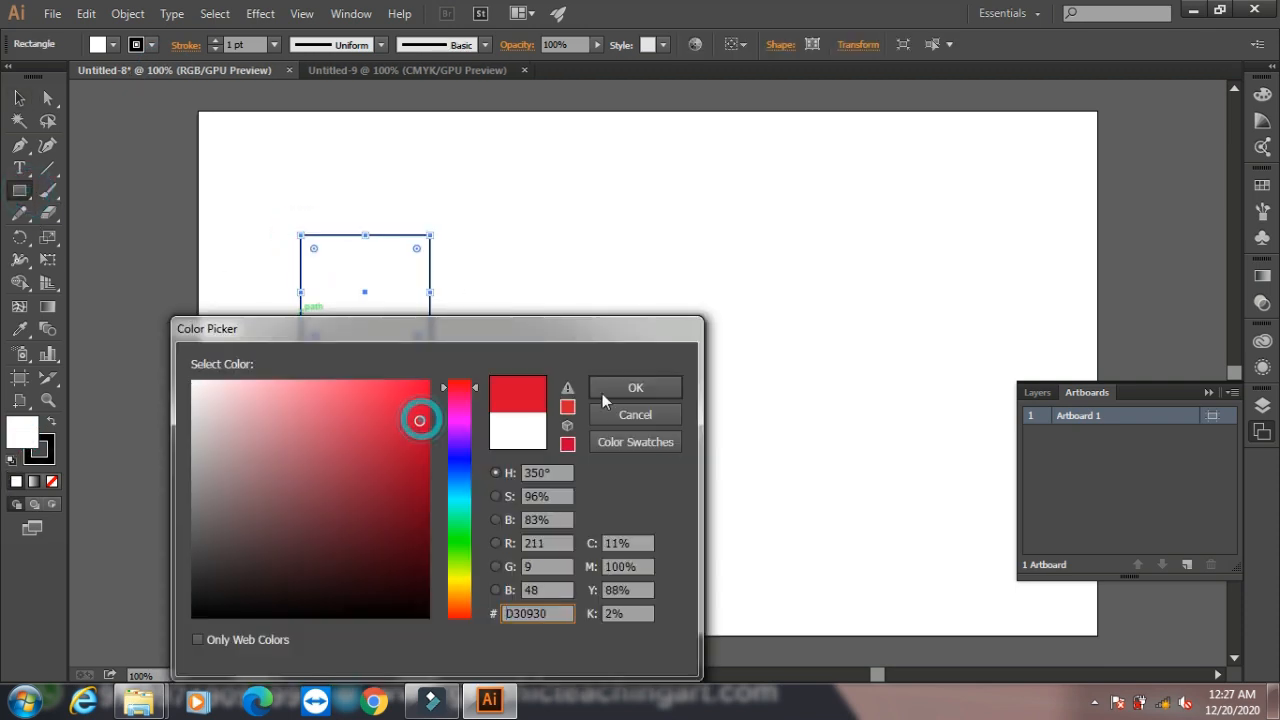
click(612, 390)
- In the CMYK document, draw a larger rectangle in the left half of the artboard and fill it with the same red
click(452, 70)
drag(274, 254, 471, 458)
double_click(22, 437)
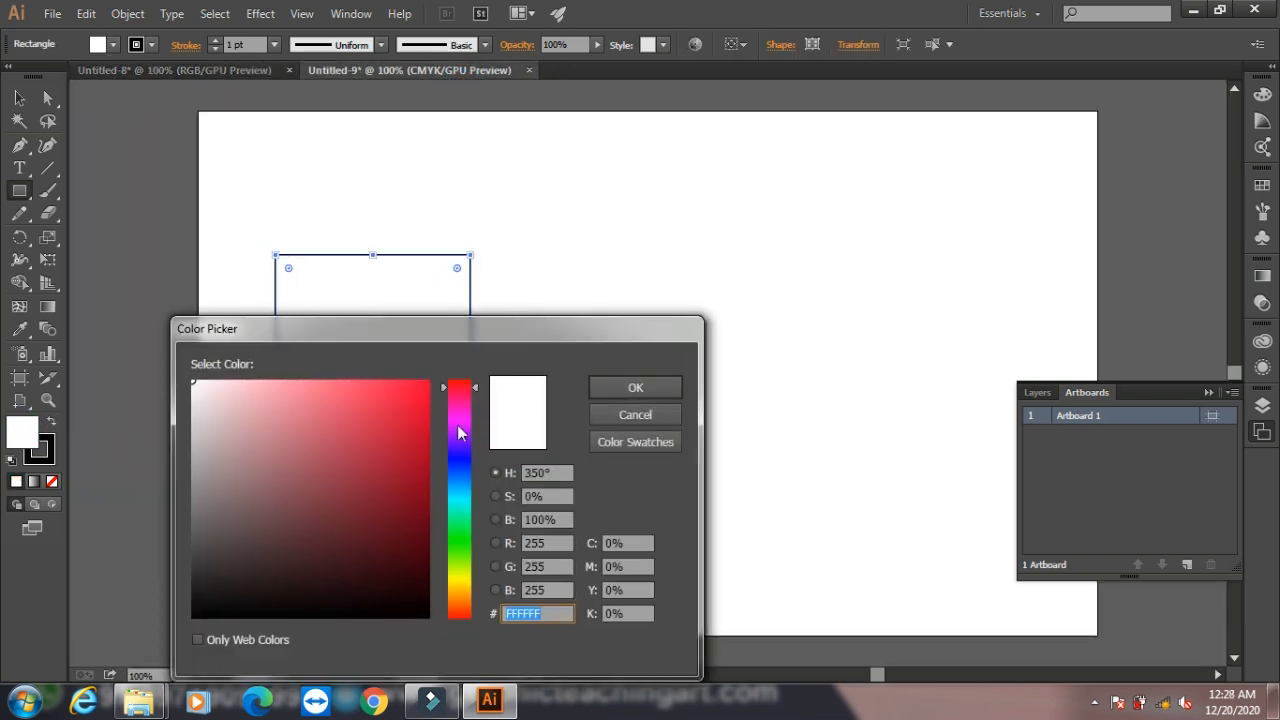
click(420, 416)
click(630, 387)
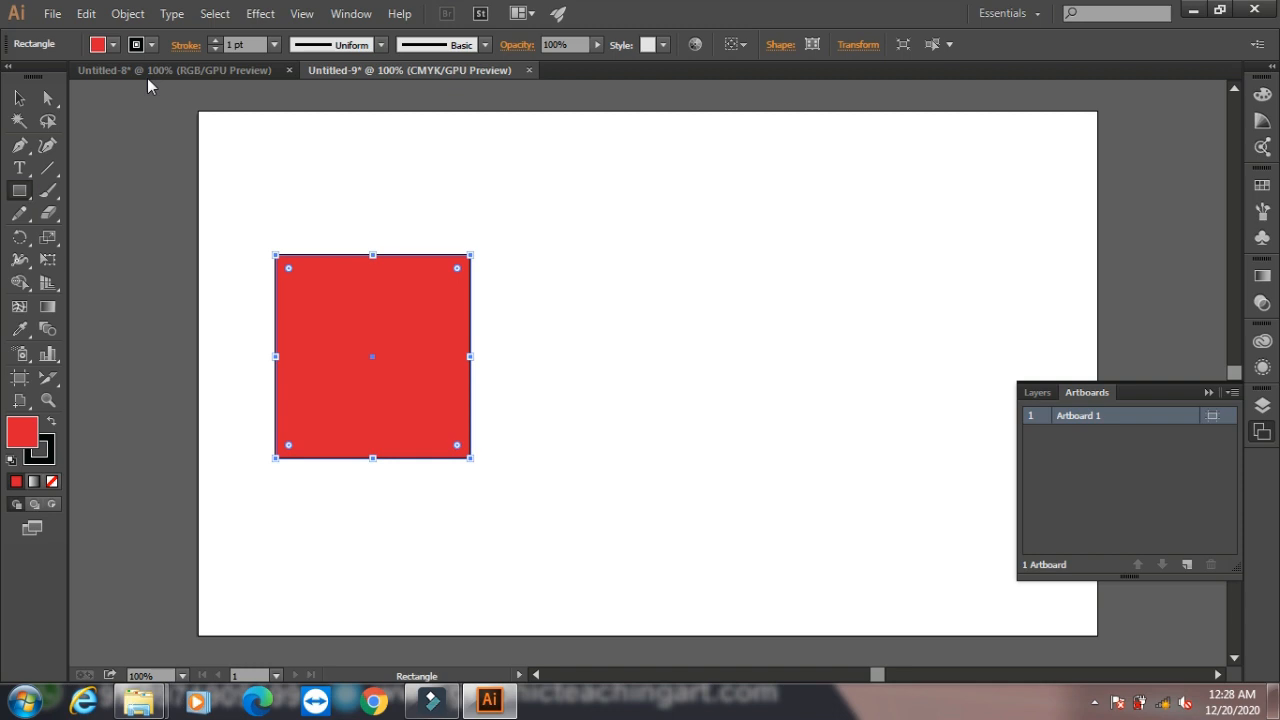
- Return to the RGB document, display the available brushes, and check the red rectangle's overprint attributes
click(148, 74)
click(21, 100)
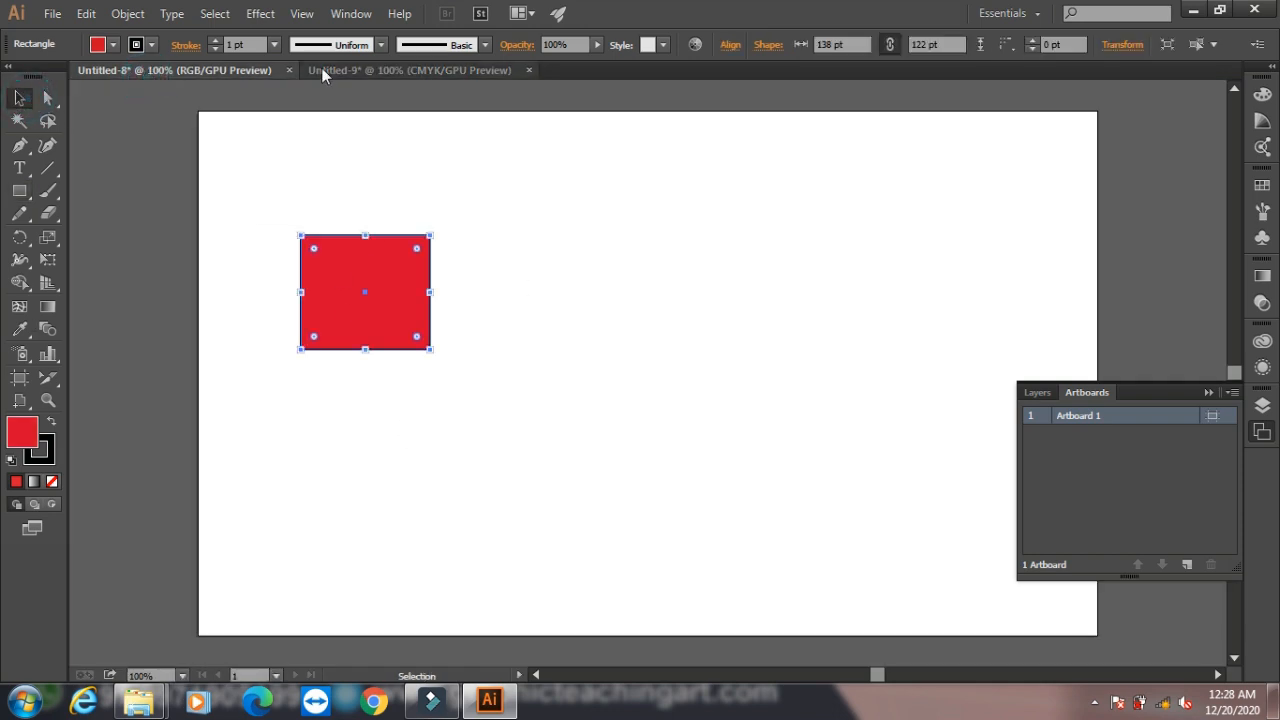
click(351, 14)
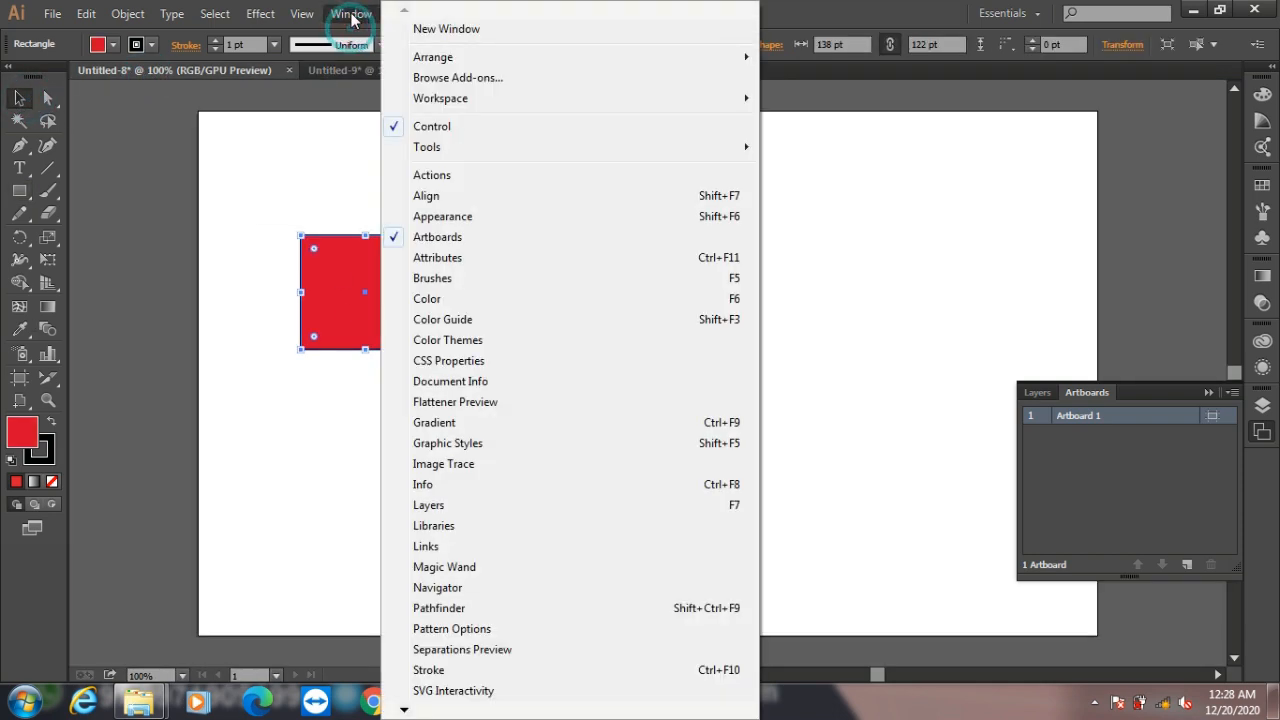
click(476, 289)
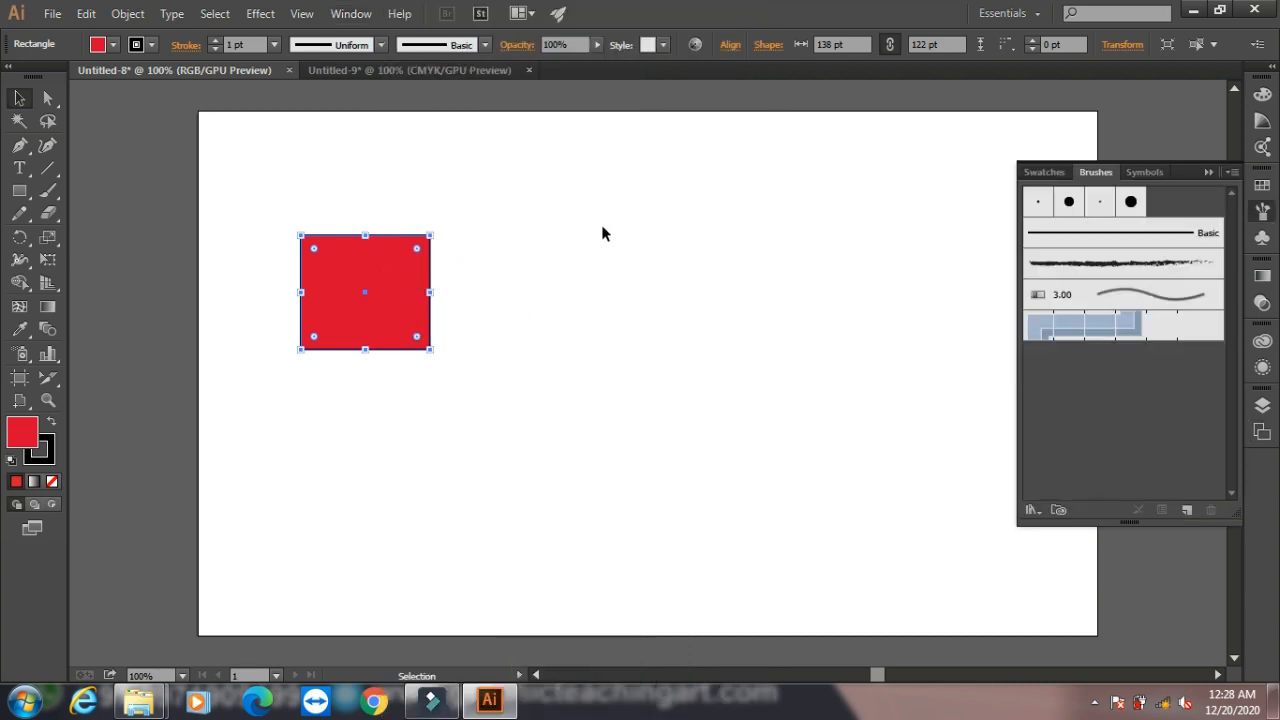
click(351, 14)
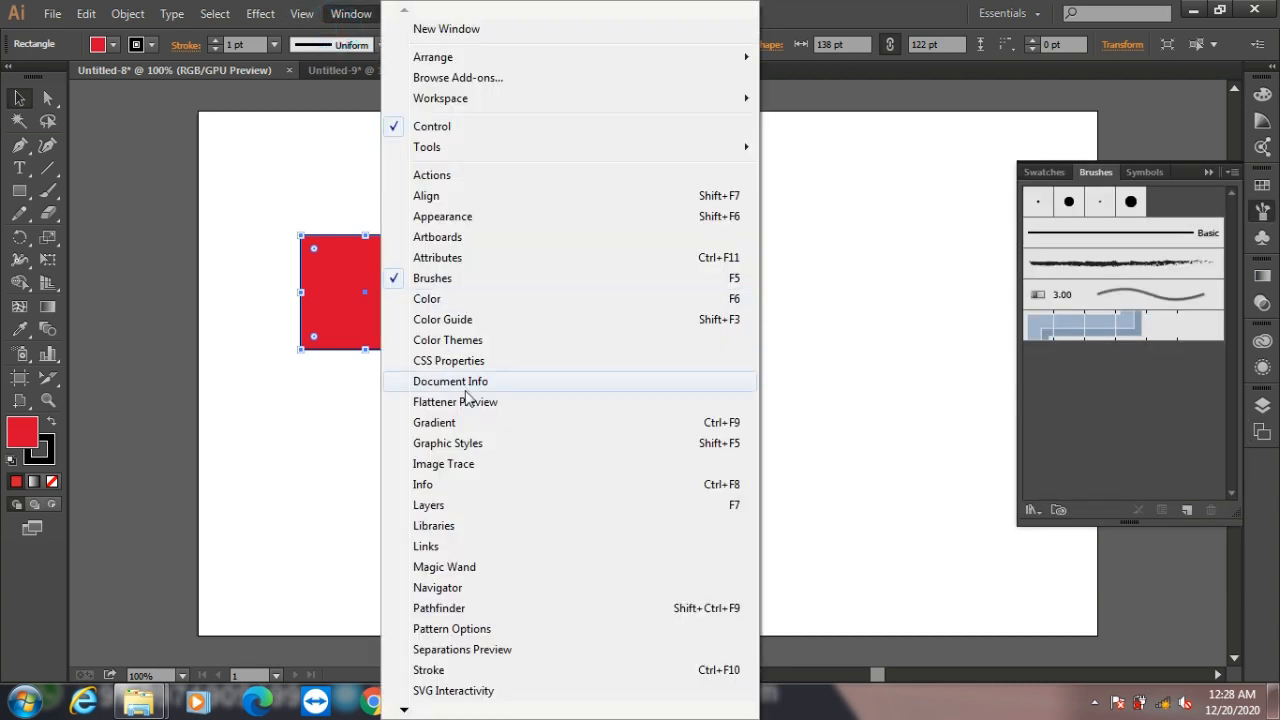
click(462, 258)
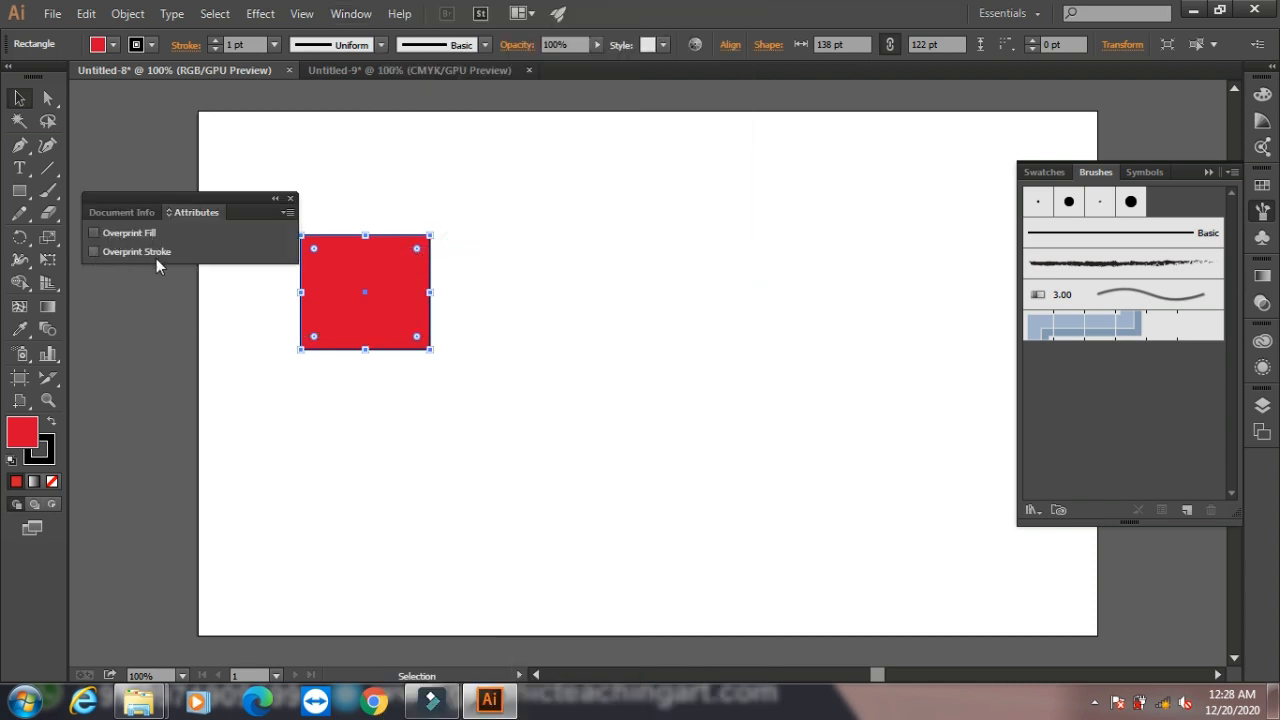
click(290, 198)
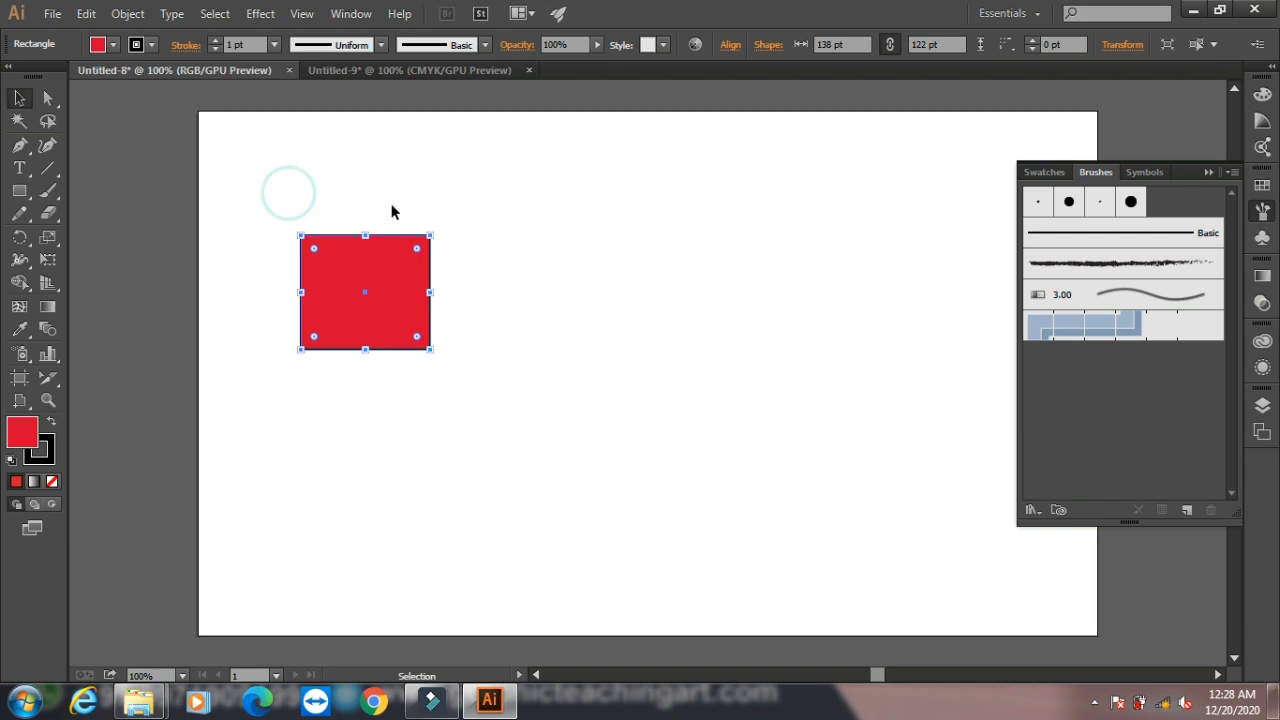
- Recolor the rectangle's fill to green by sampling the color spectrum
click(351, 14)
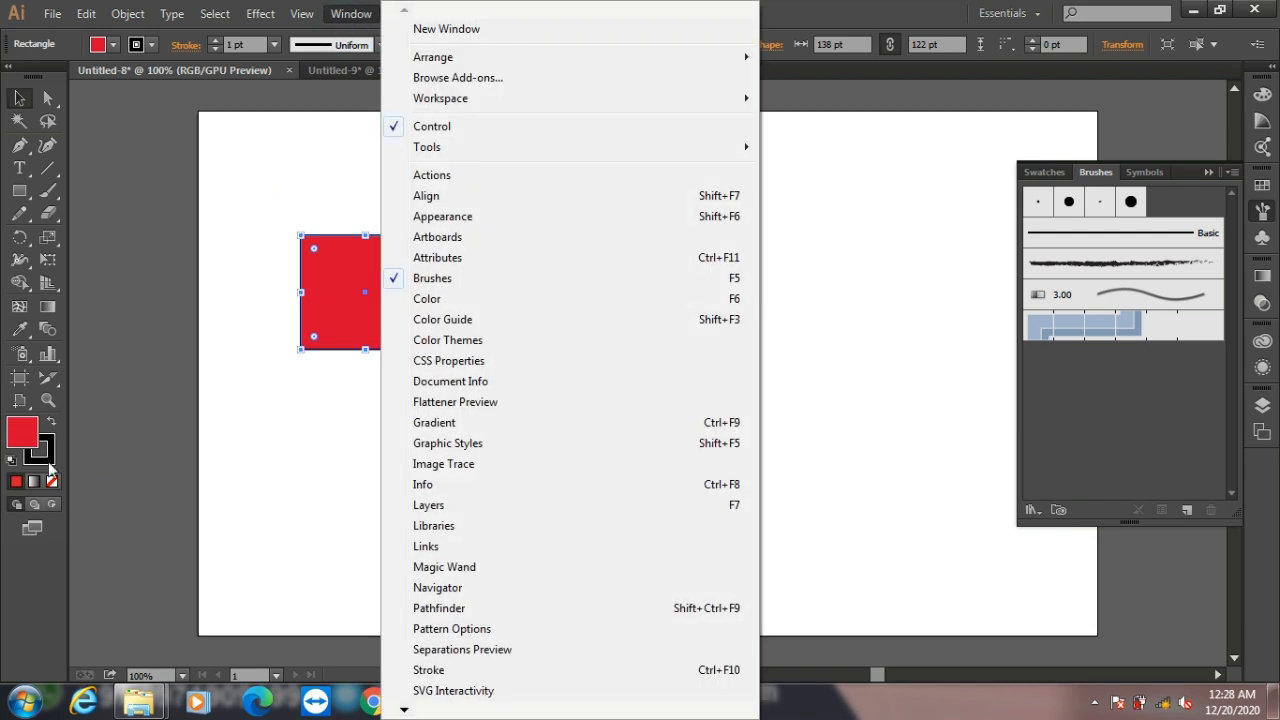
click(440, 300)
click(1088, 131)
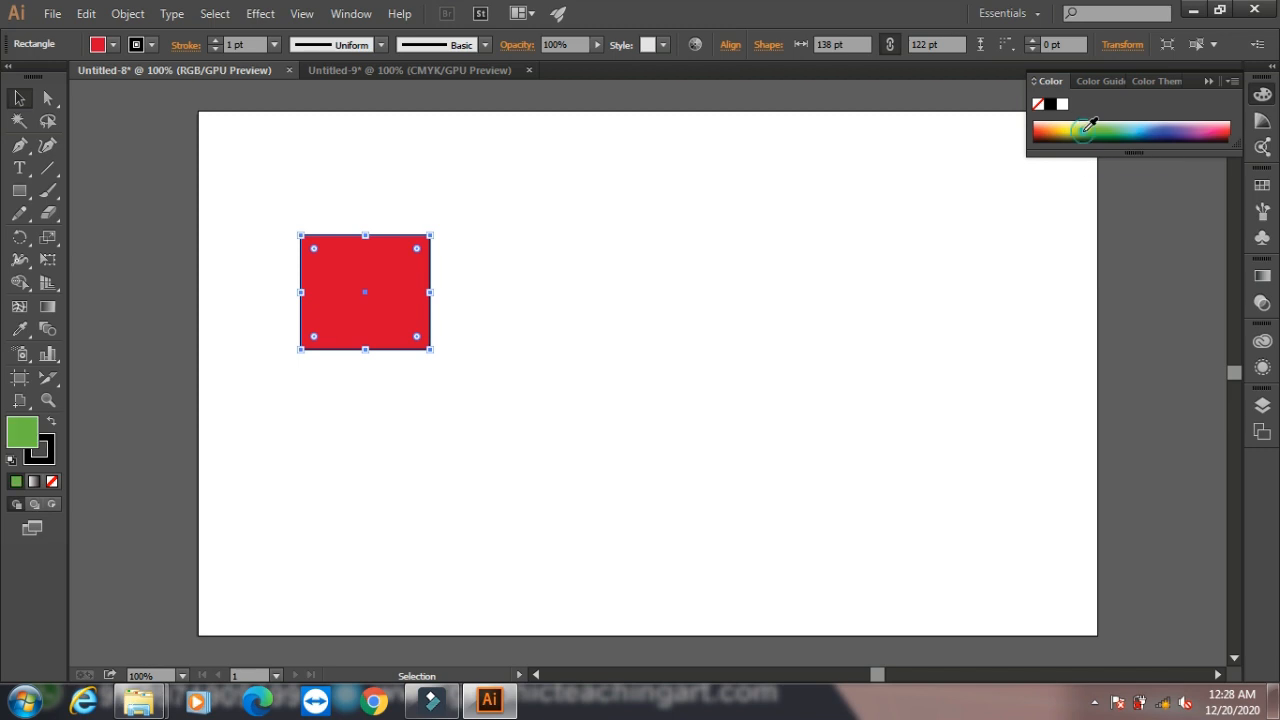
- Try a dark green shade from the Color Guide on the rectangle and settle on a muted purple tint
click(347, 14)
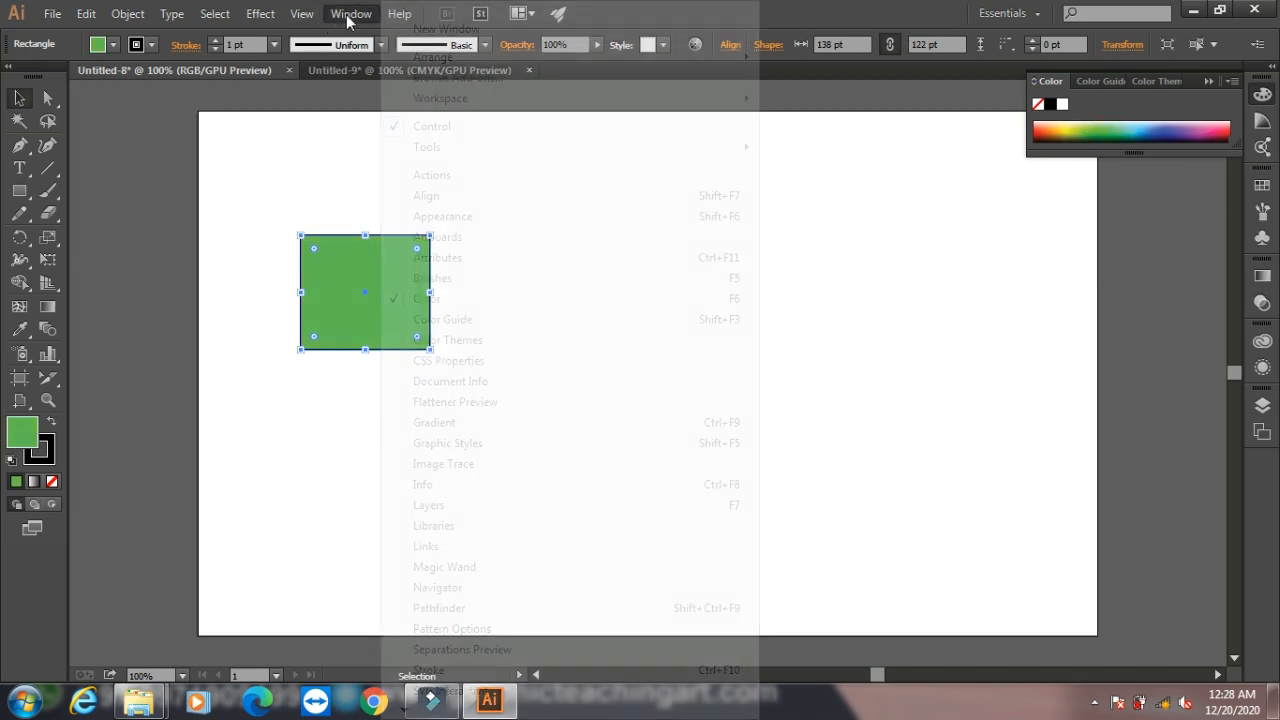
click(440, 320)
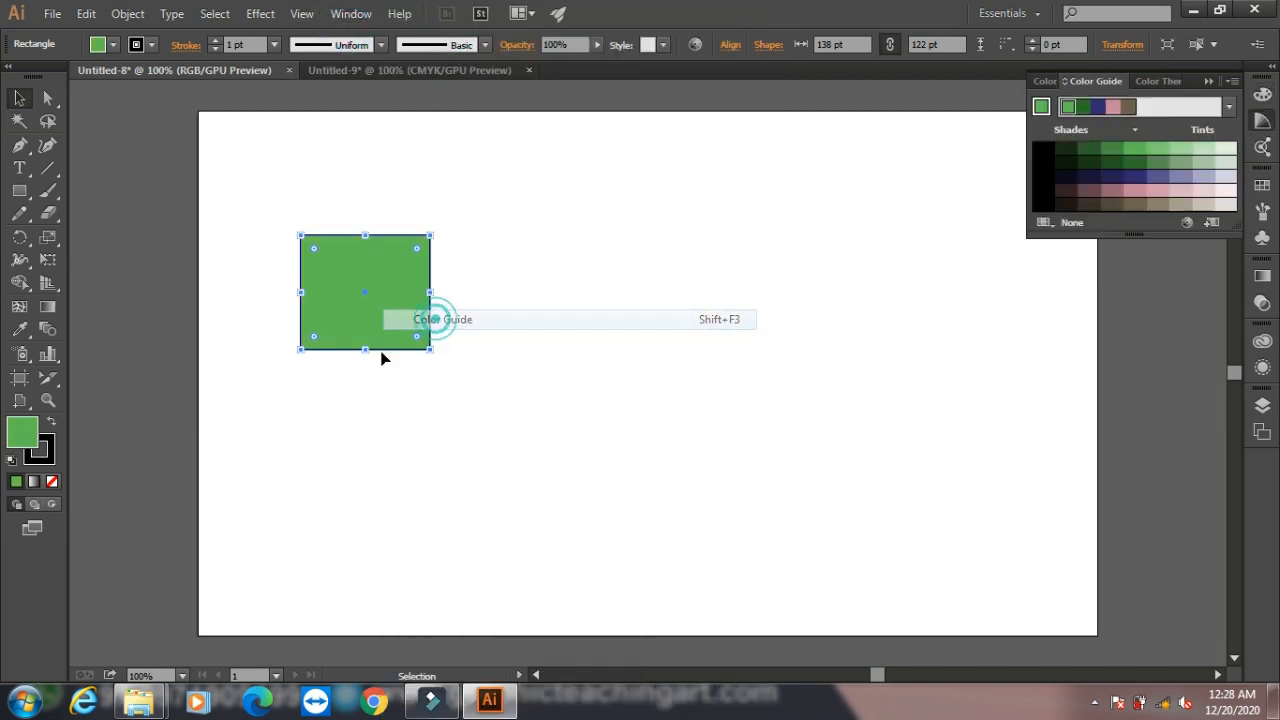
click(1113, 164)
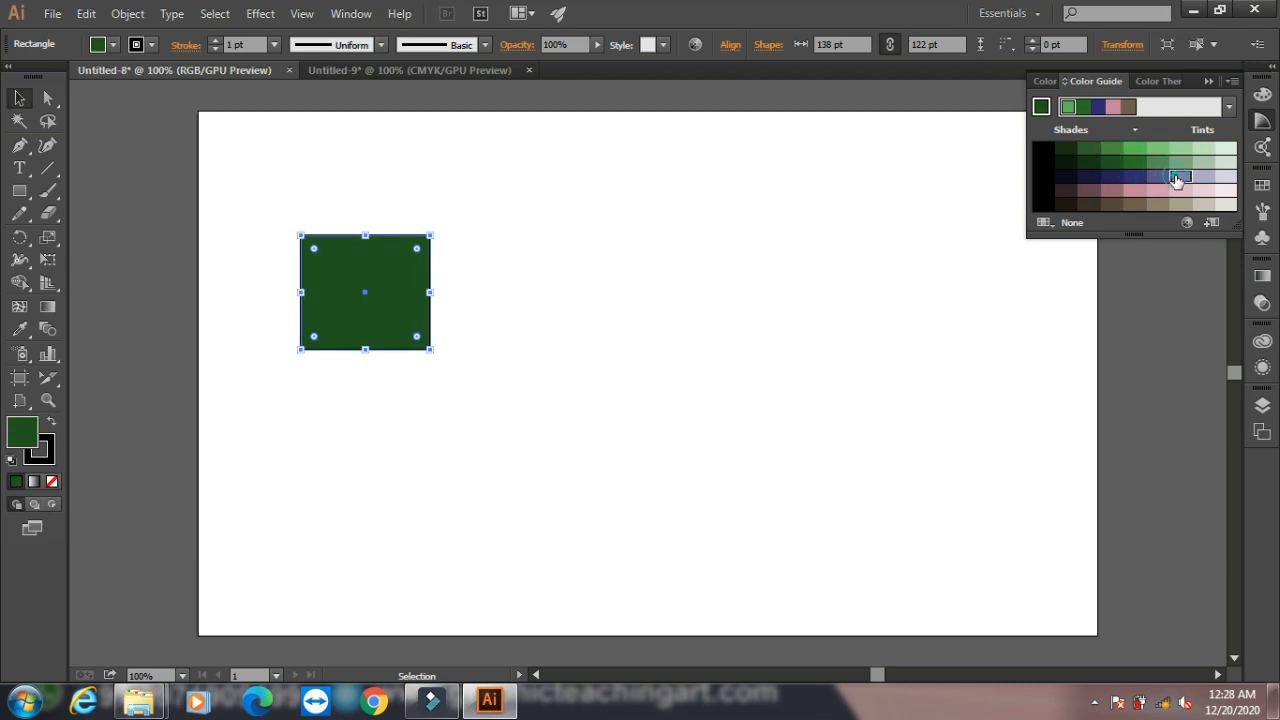
click(1177, 178)
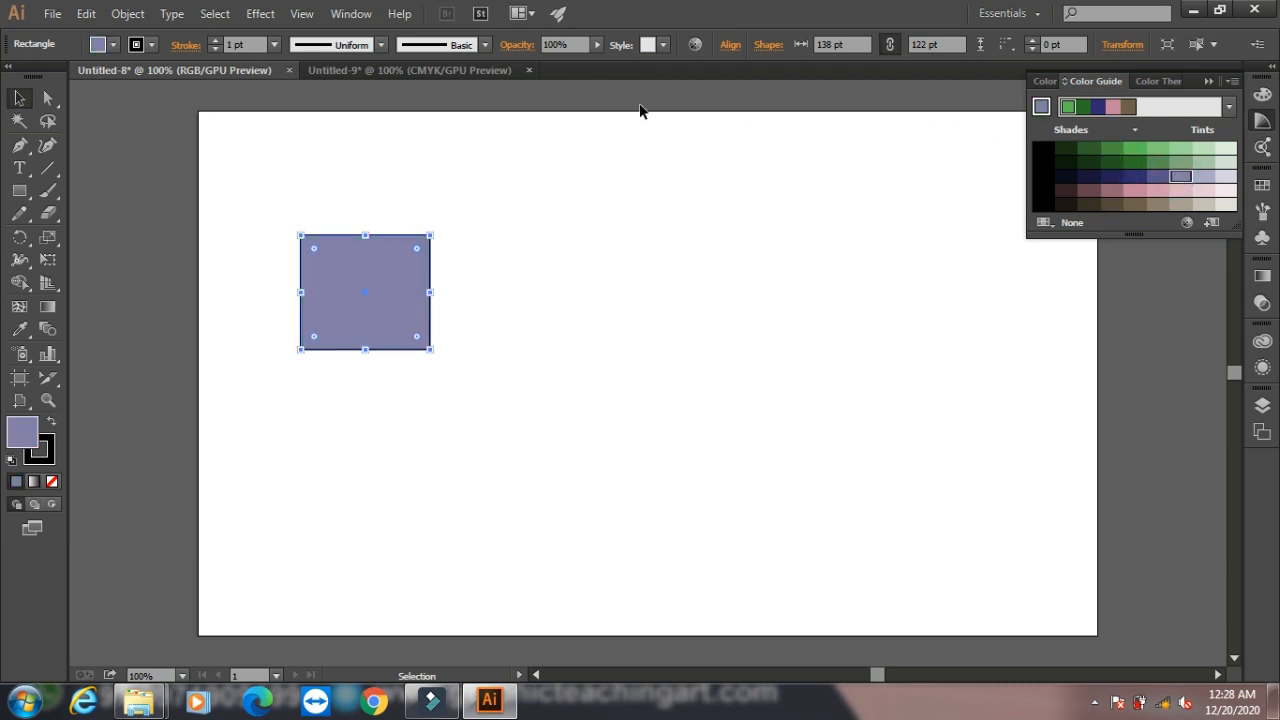
- Look at Color Themes and return to the Color Guide
click(347, 14)
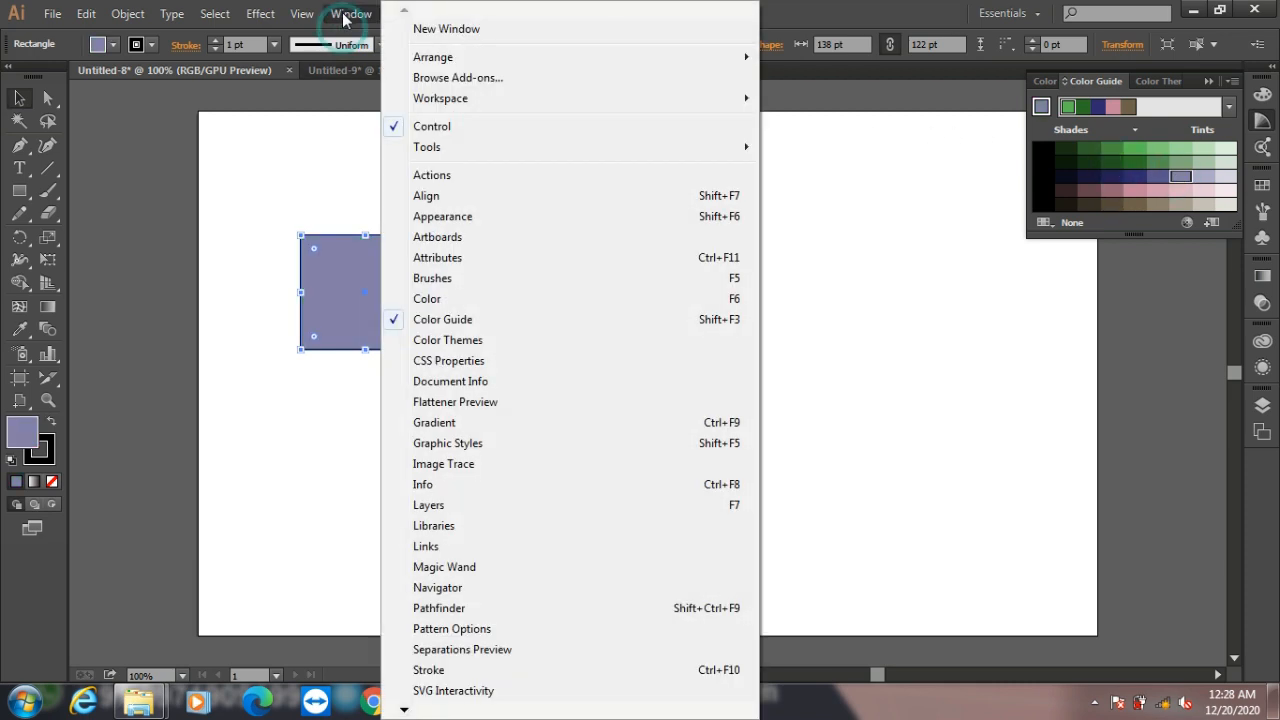
click(493, 341)
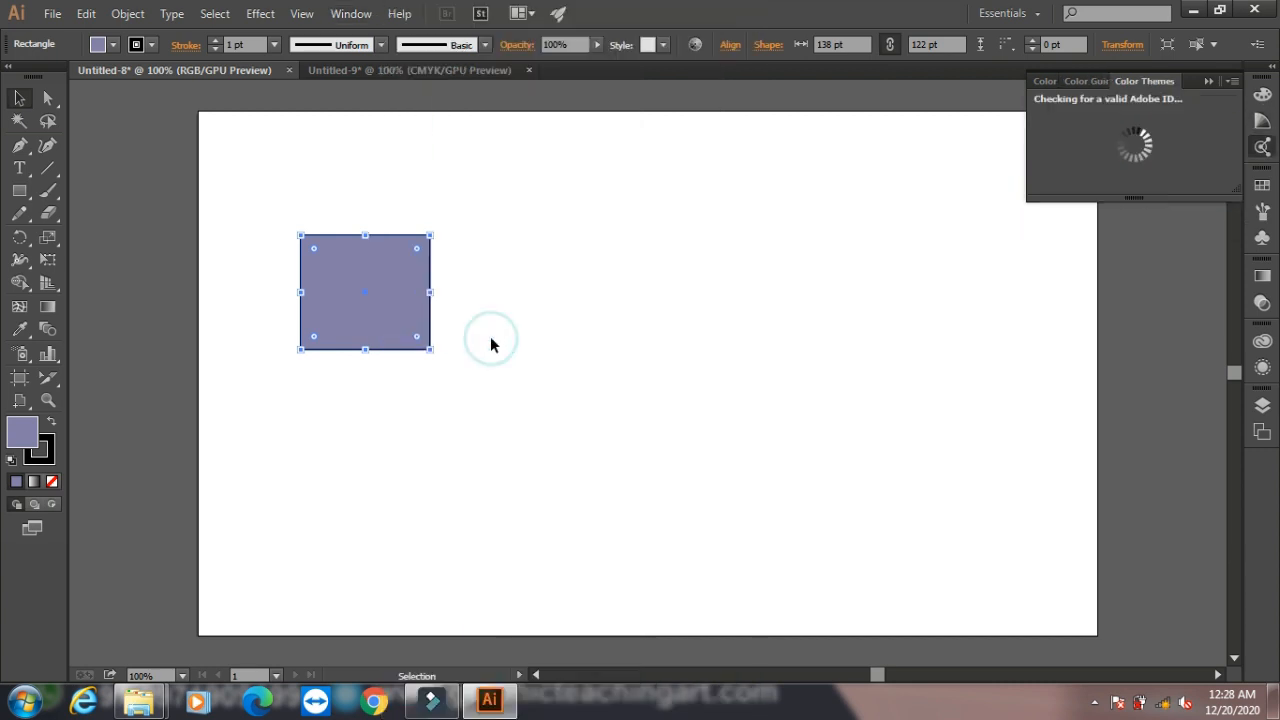
click(1076, 82)
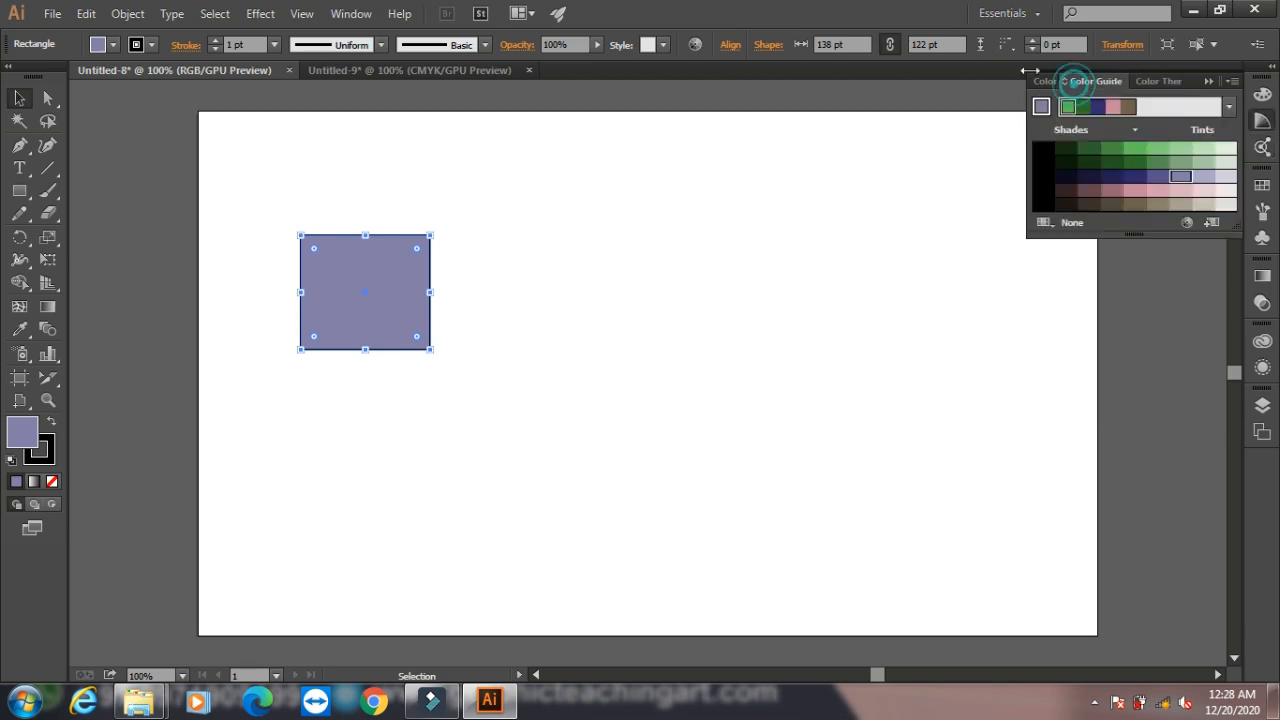
- Show the purple rectangle's CSS Properties and place them clear of the rectangle
click(349, 14)
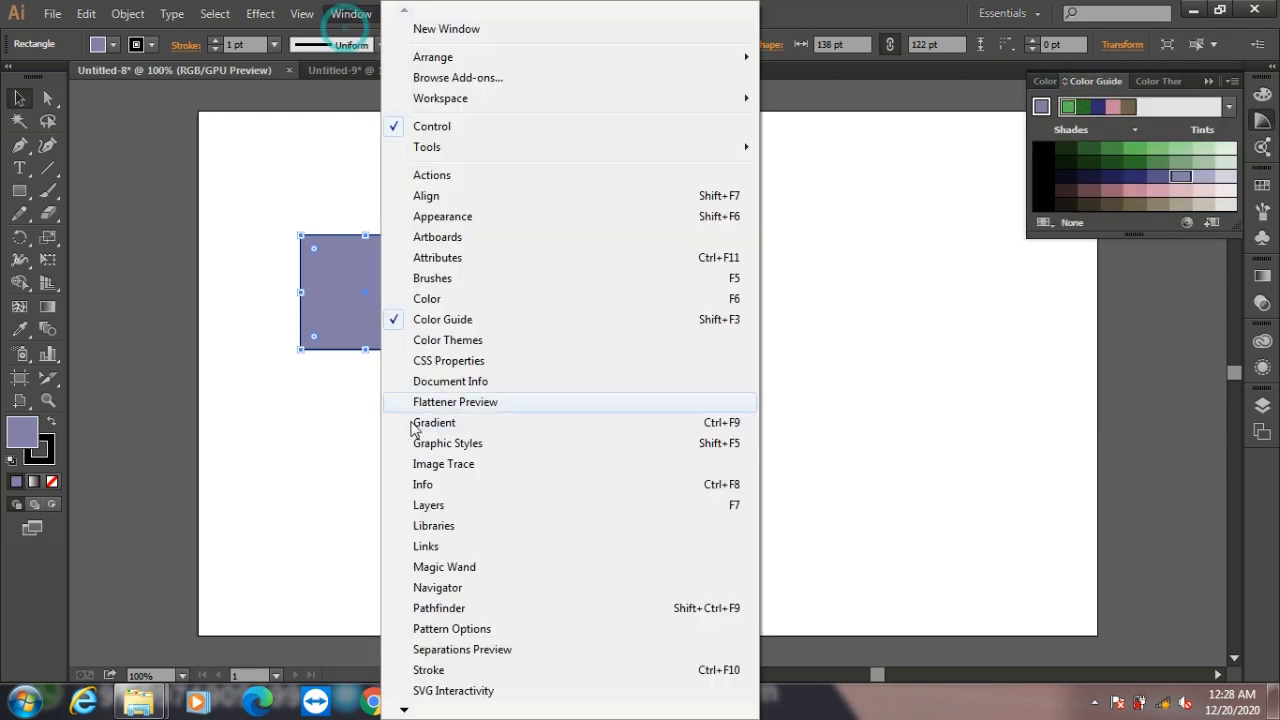
click(447, 366)
drag(757, 337, 704, 172)
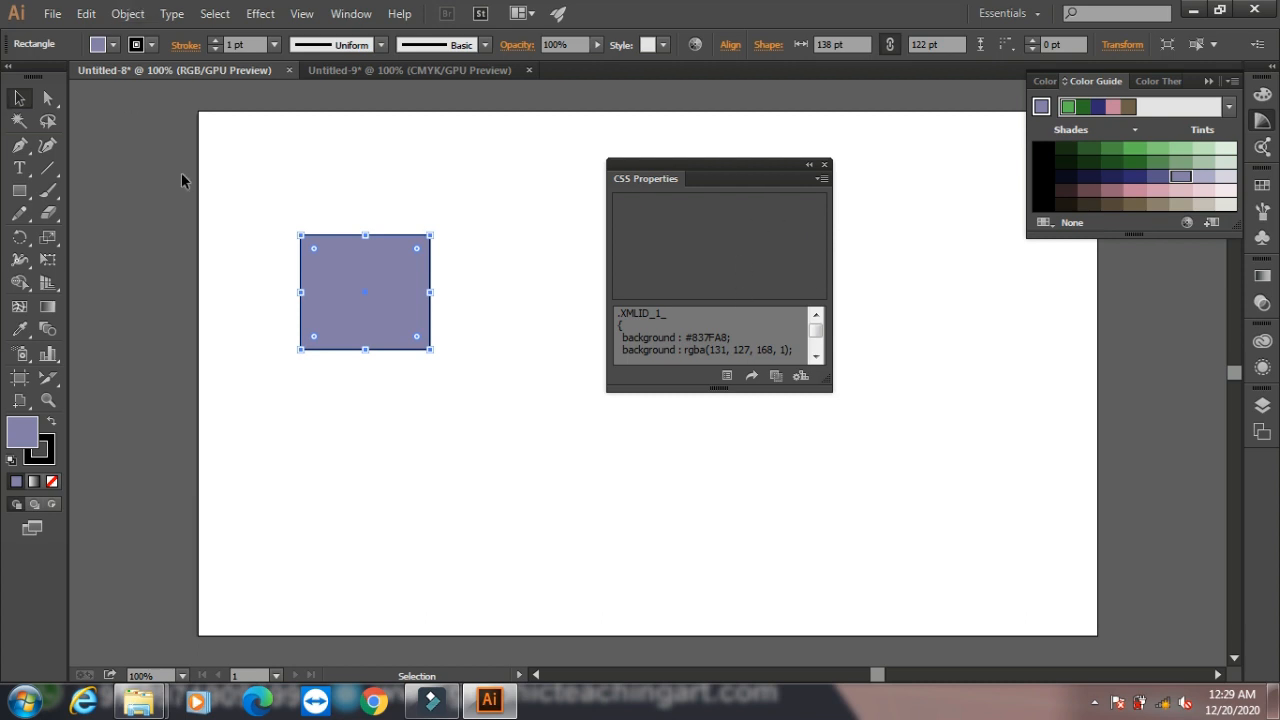
- Apply the Stylize Drop Shadow effect to the purple rectangle with its current settings, keeping the rectangle selected
click(351, 14)
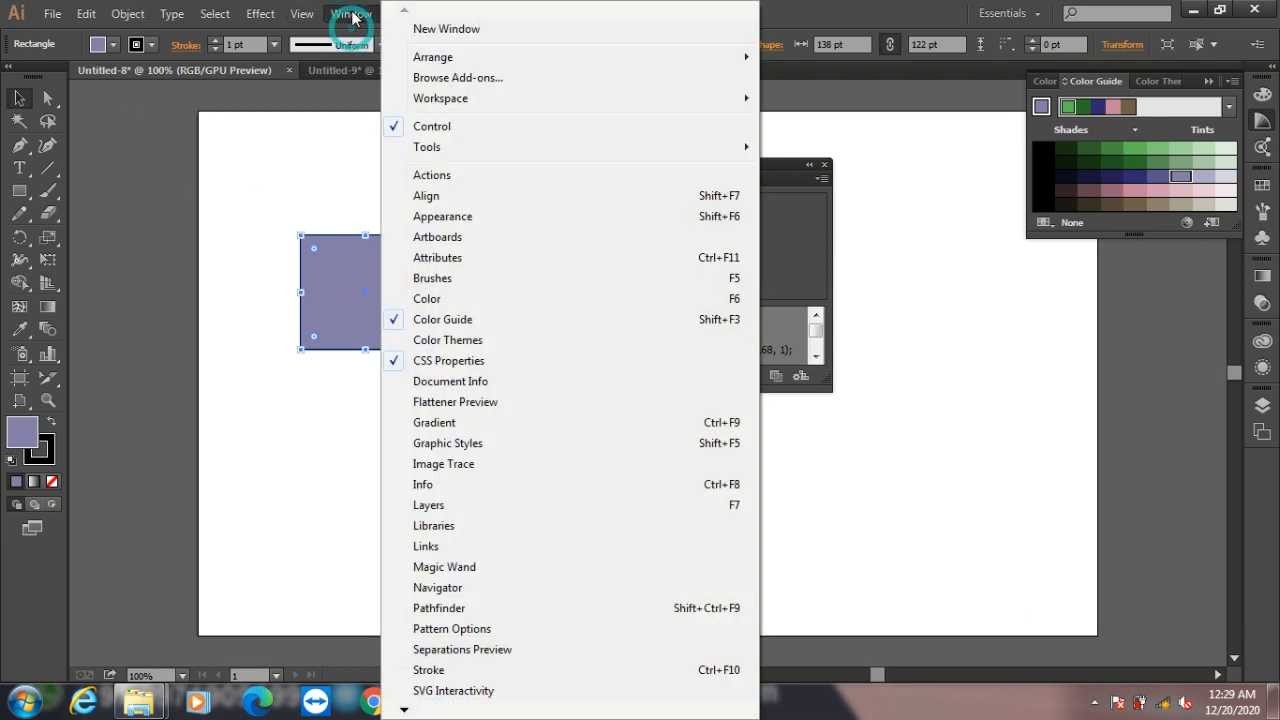
click(346, 310)
click(298, 15)
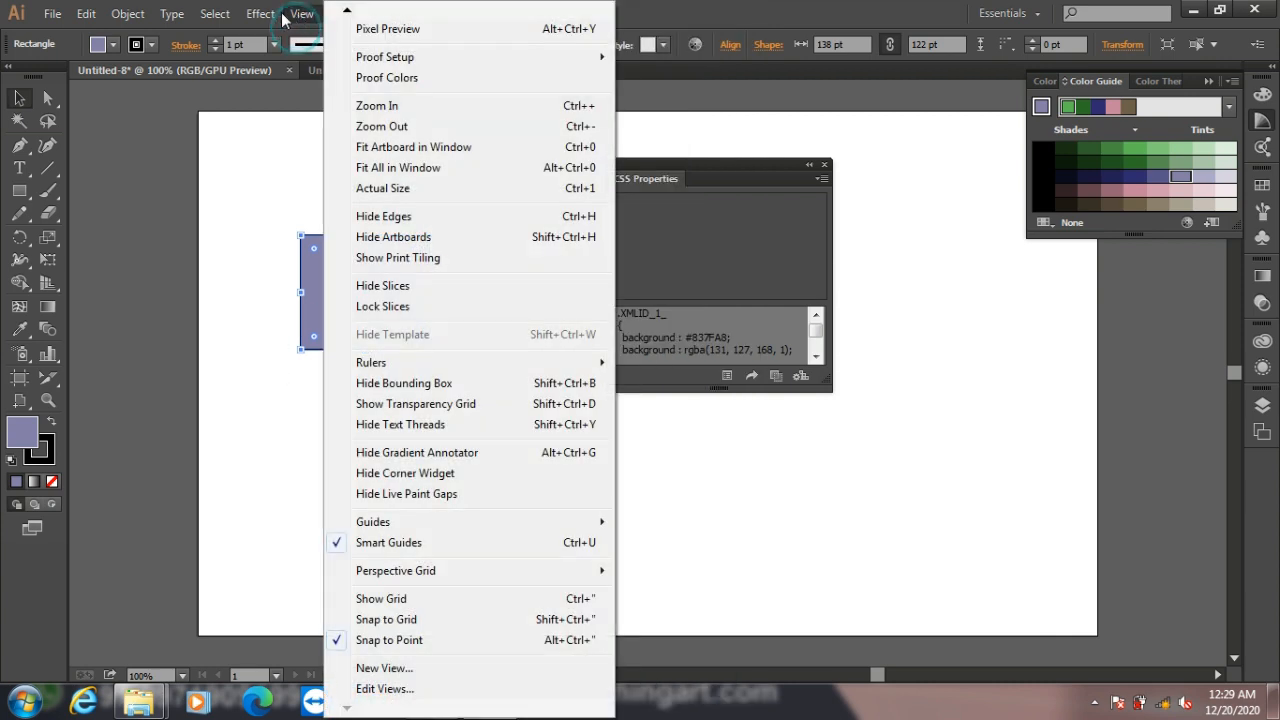
mouse_move(275, 14)
mouse_move(363, 231)
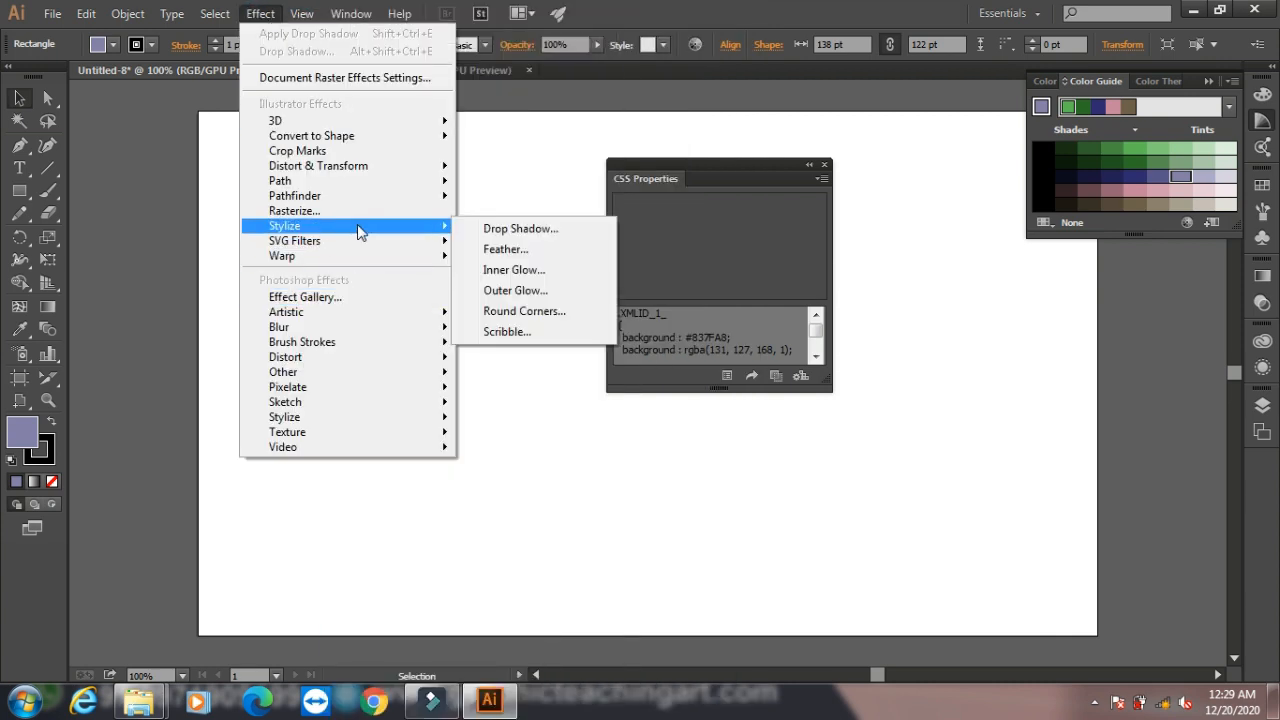
click(483, 231)
click(848, 419)
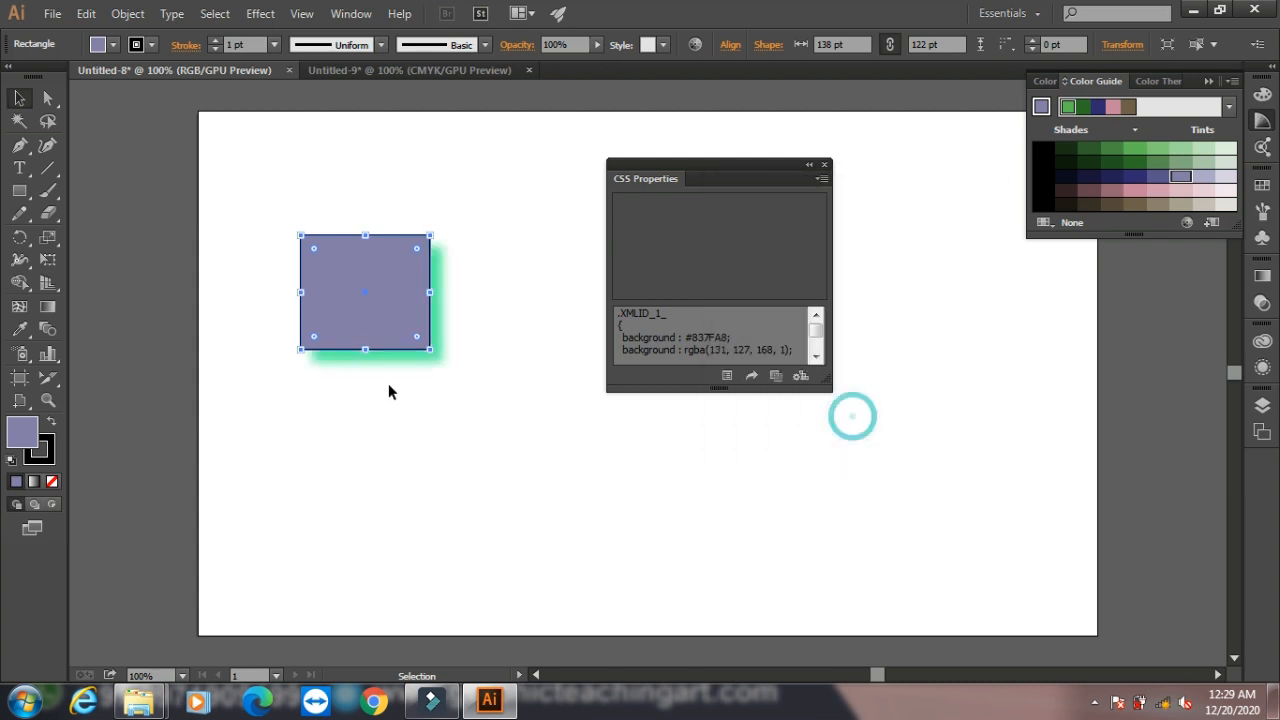
click(512, 188)
click(381, 279)
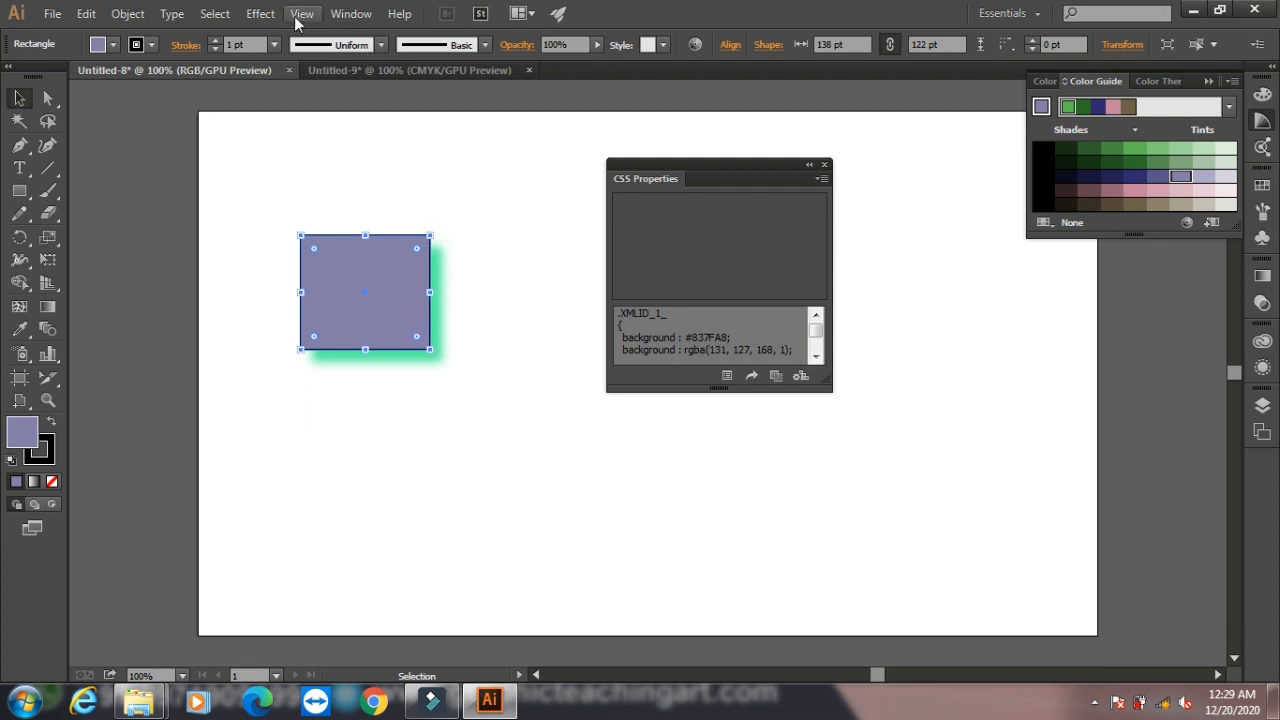
- Review the RGB document's color mode, units and artboard dimensions in Document Info, and close it
click(355, 14)
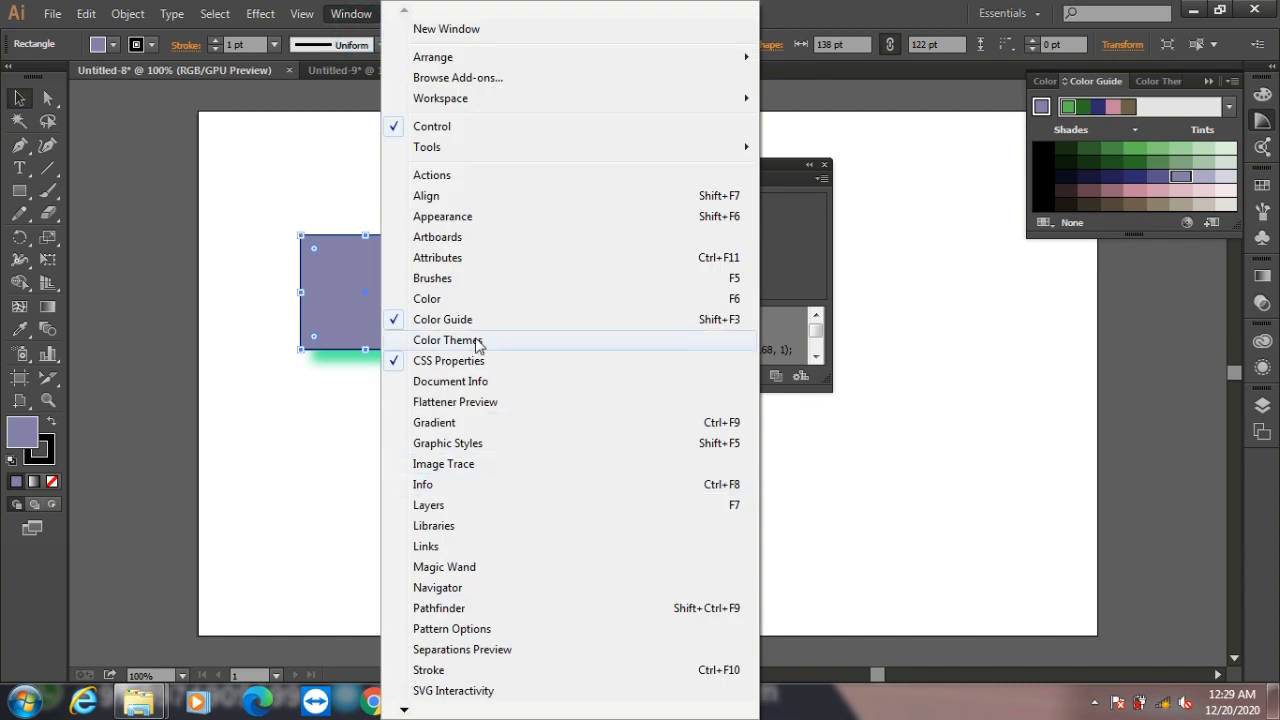
click(506, 390)
drag(228, 212, 669, 214)
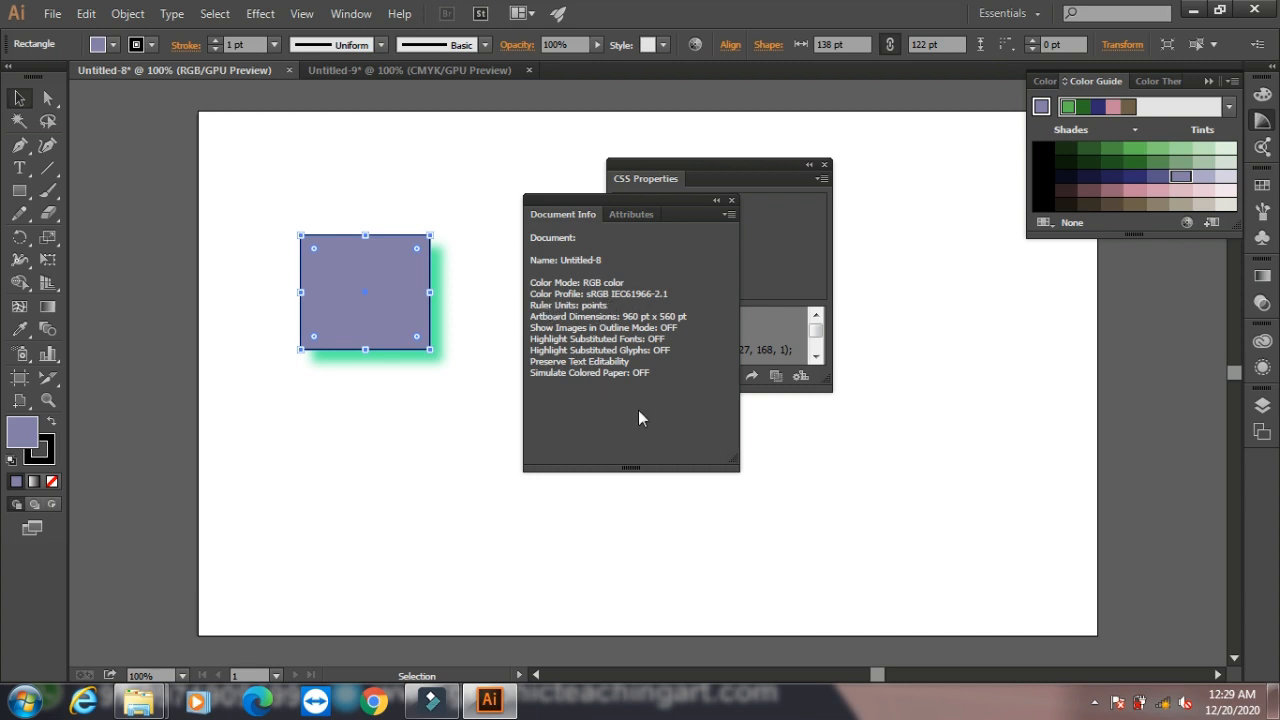
click(731, 202)
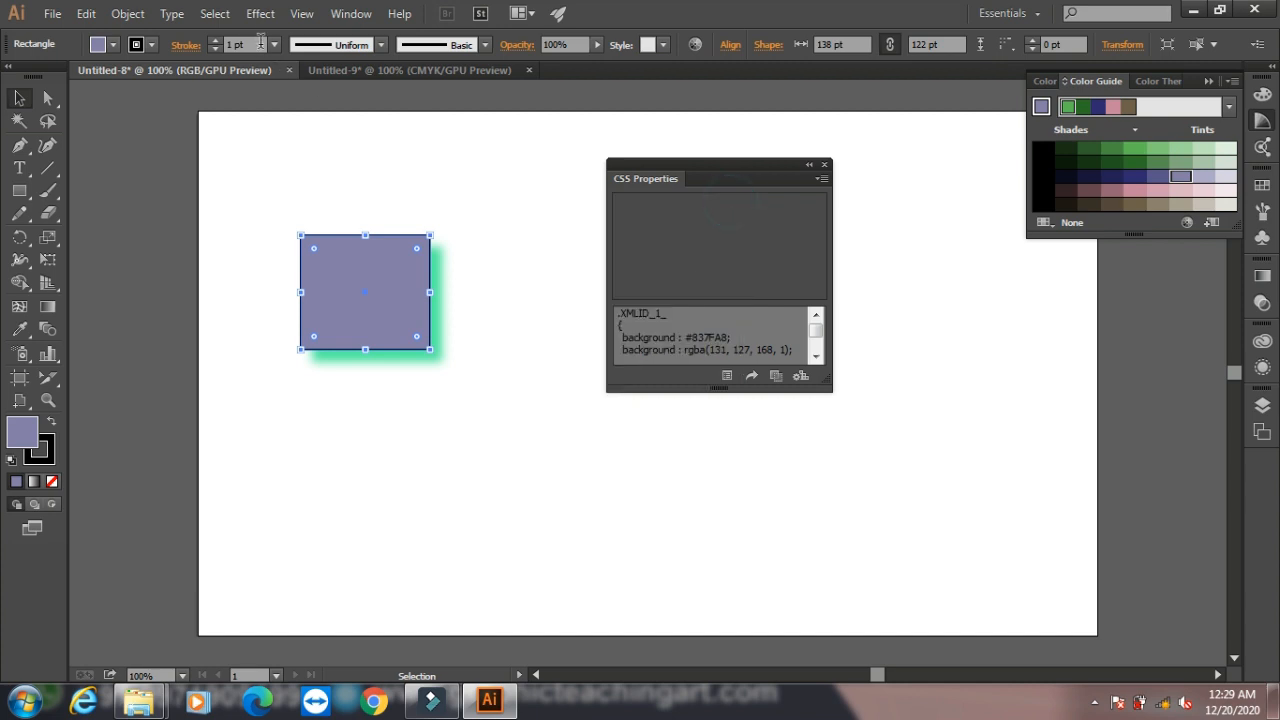
- Refresh the Flattener Preview, compare the Transparent Objects and All Affected Objects highlights, and close it with None (Color Preview) restored
click(351, 14)
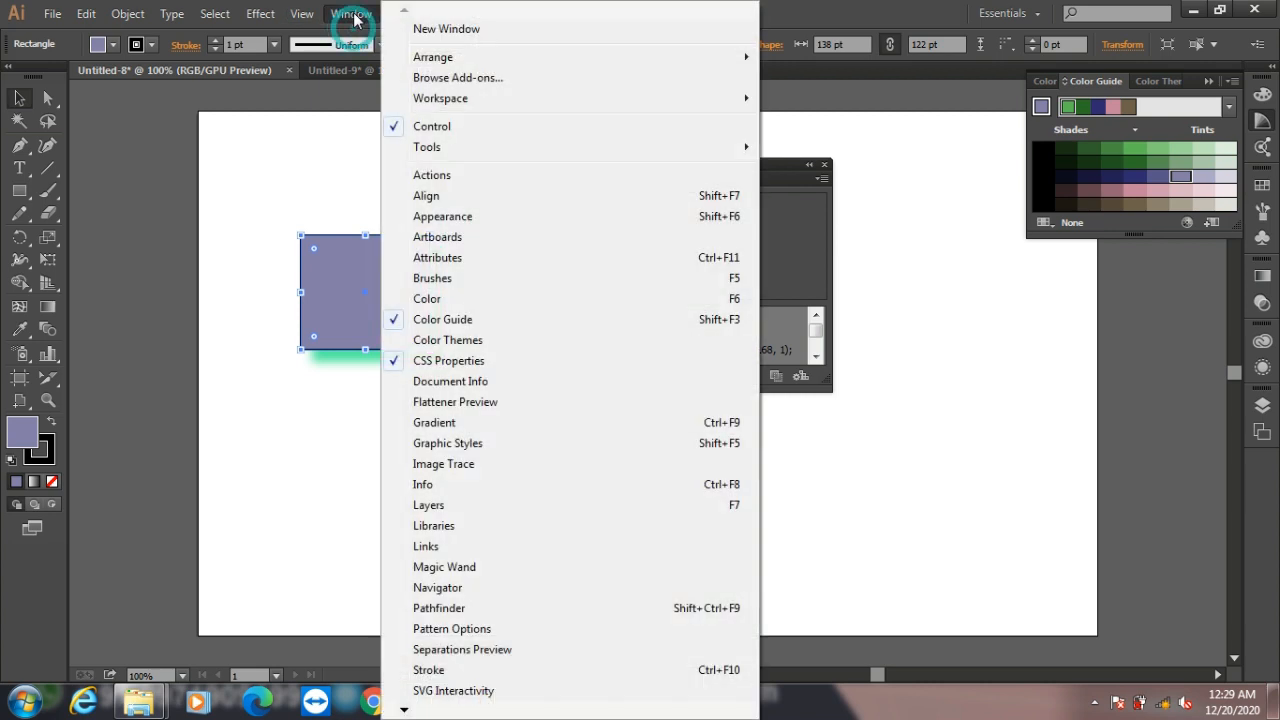
click(483, 402)
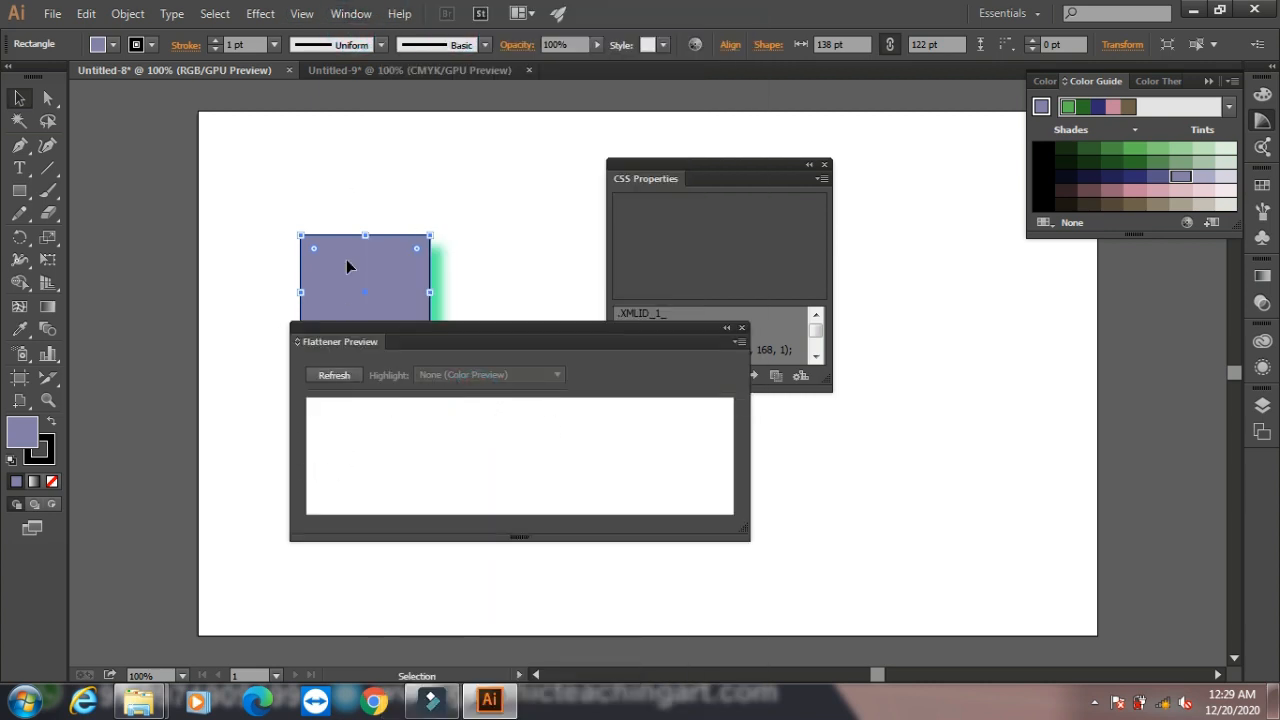
click(338, 375)
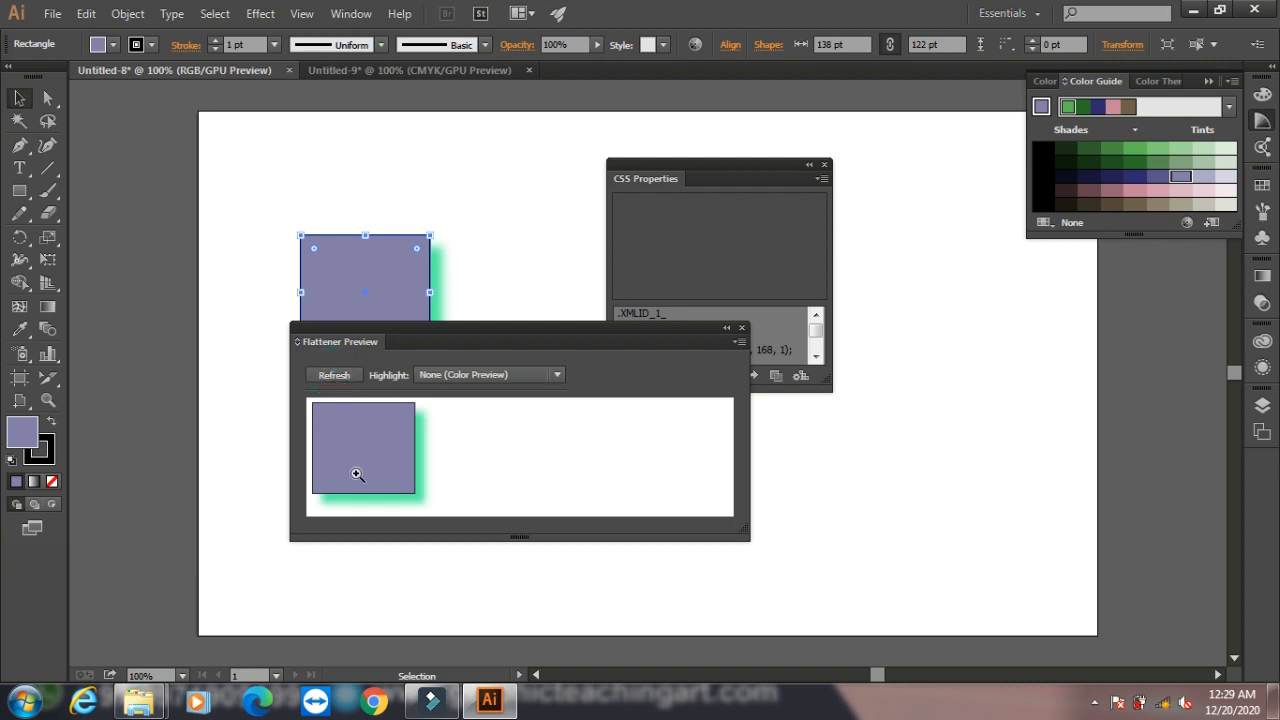
click(511, 374)
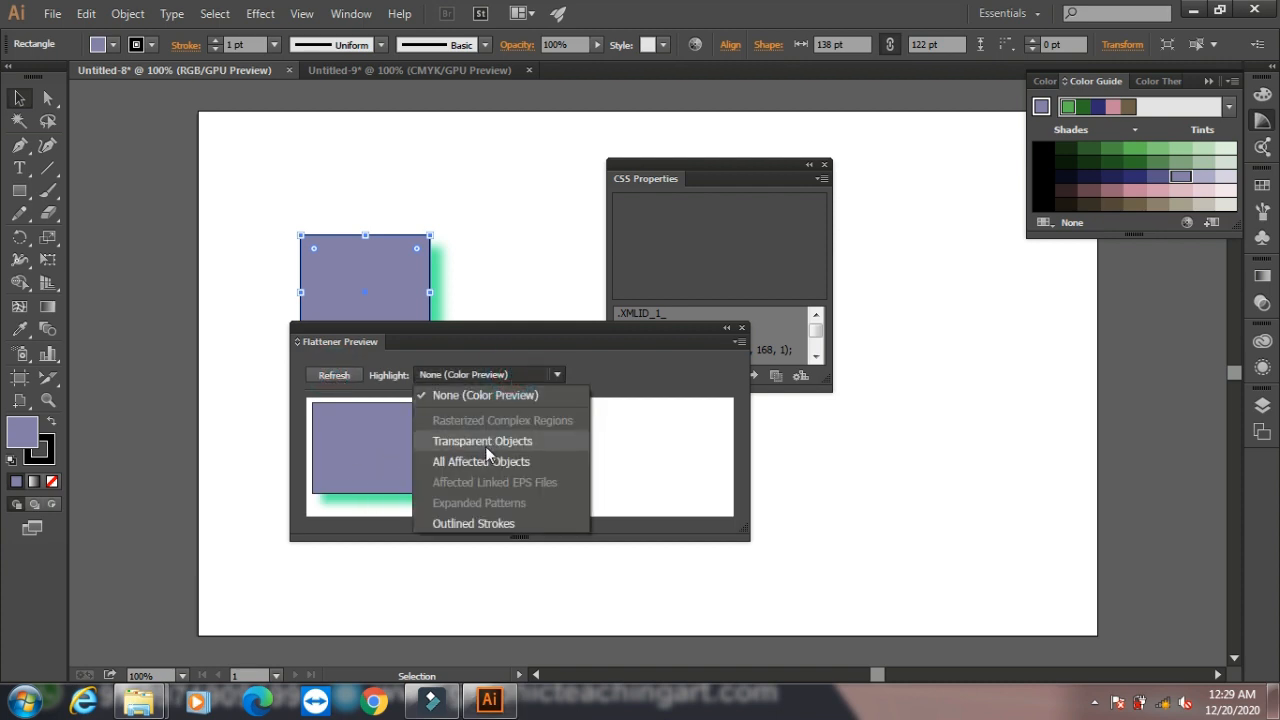
click(485, 448)
click(491, 374)
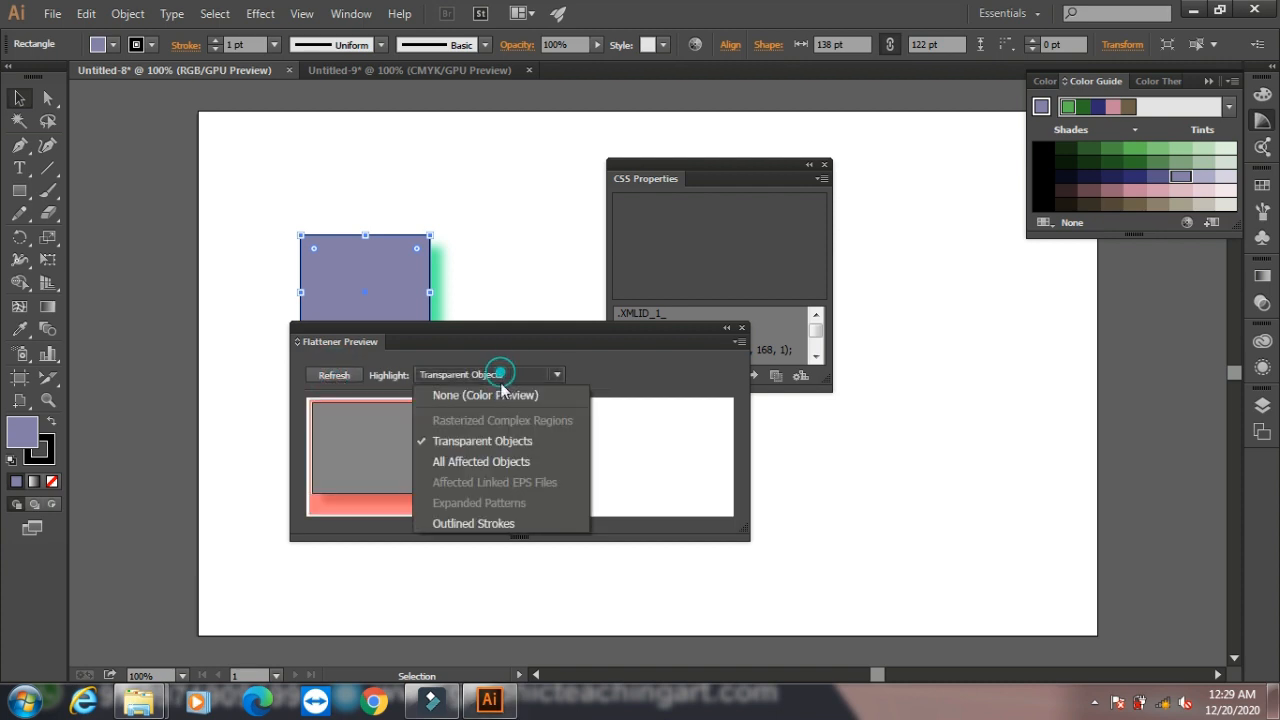
click(478, 461)
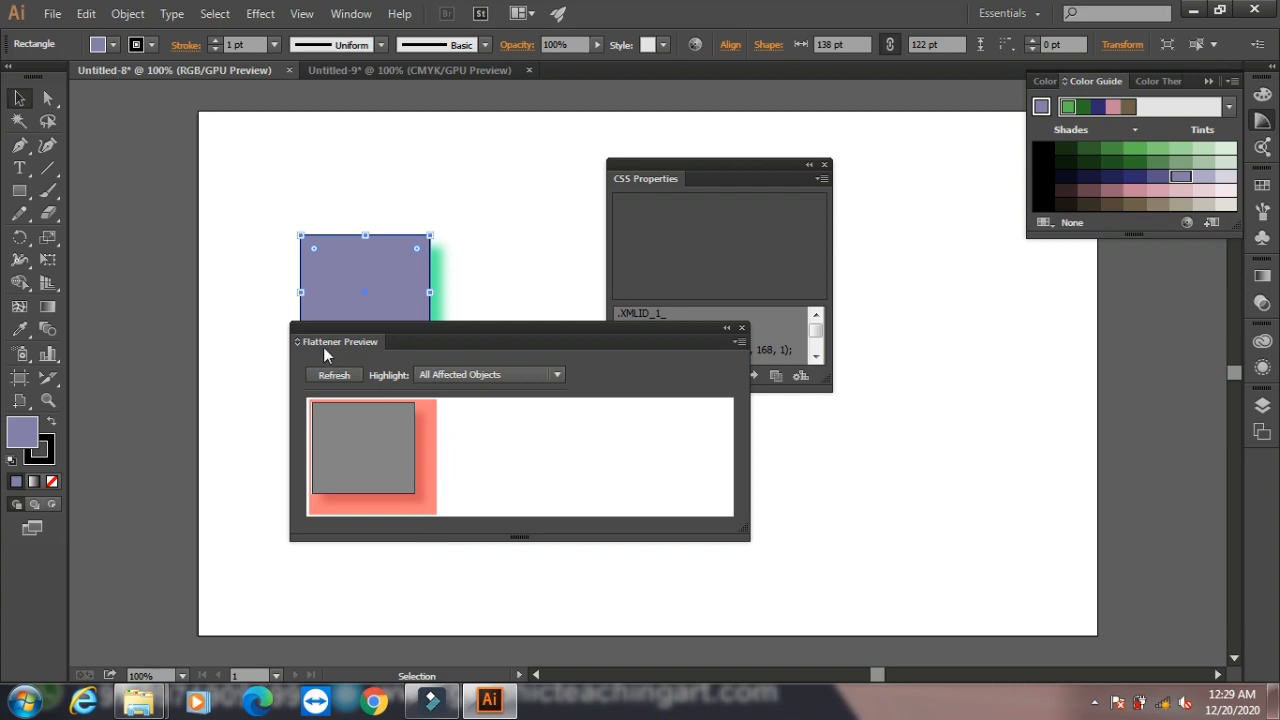
click(326, 376)
click(462, 377)
click(461, 396)
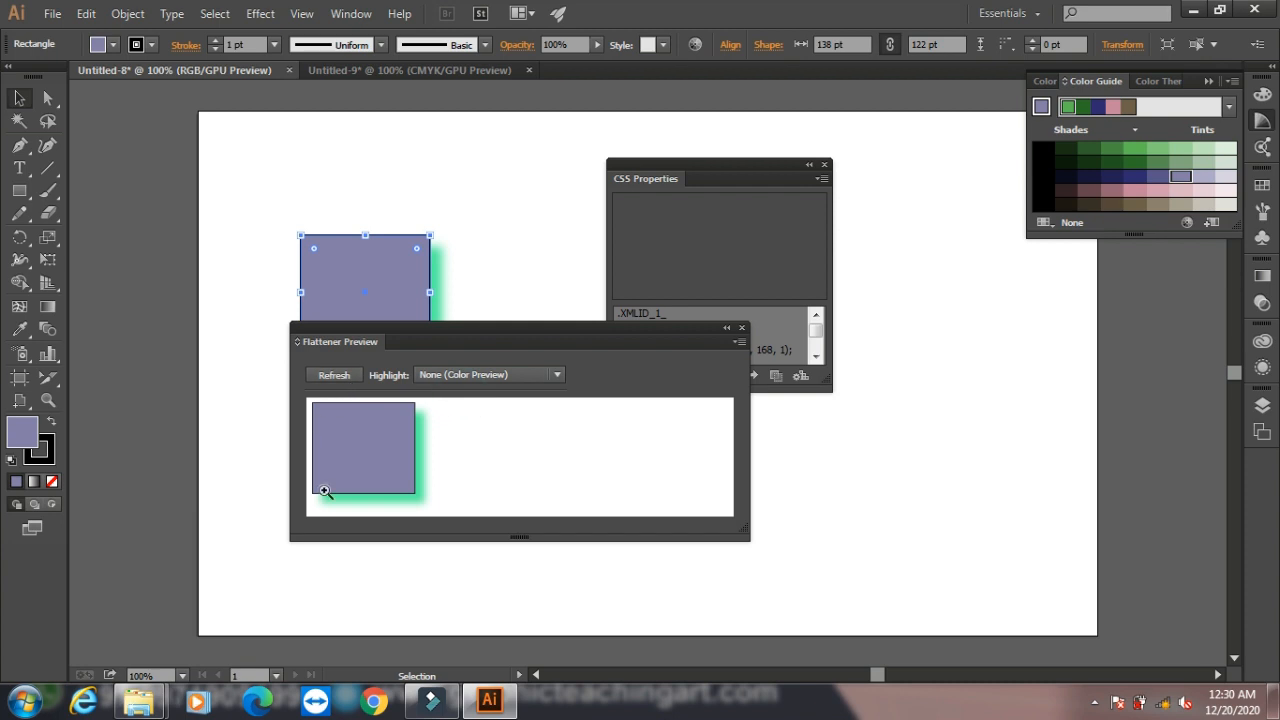
click(741, 329)
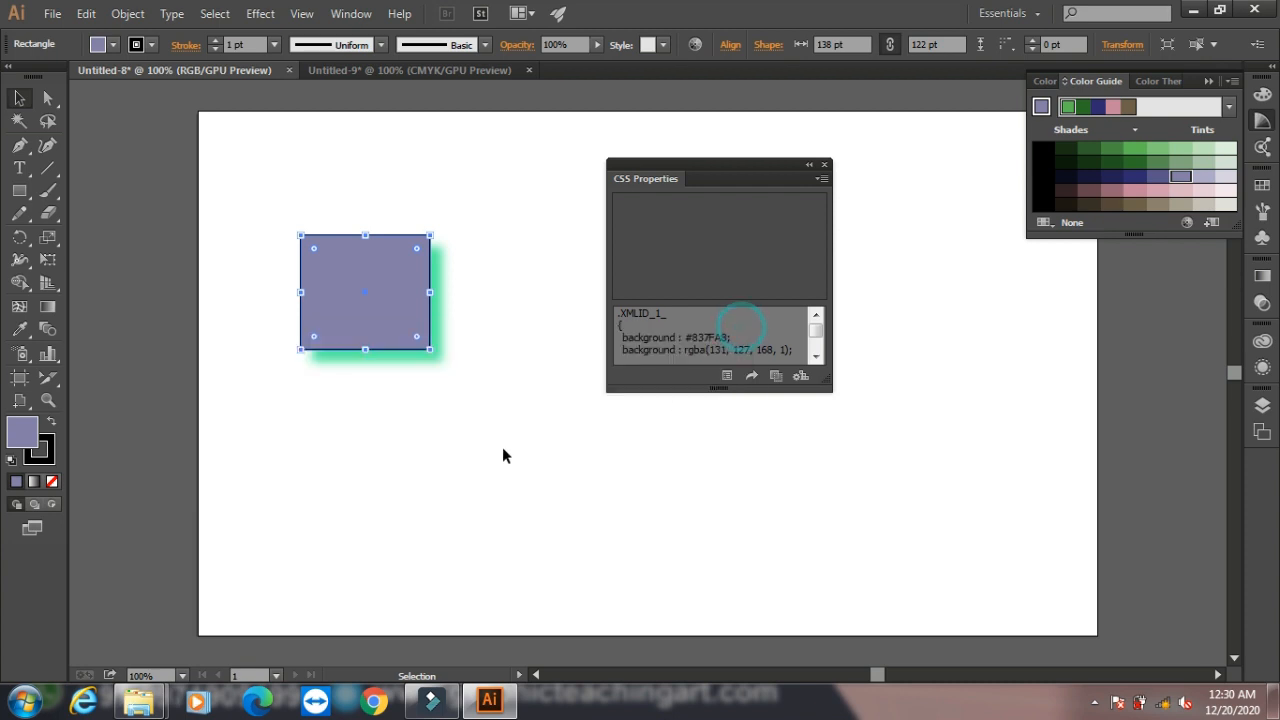
- Display the Gradient settings and the Graphic Styles collection for the selected purple rectangle
click(353, 14)
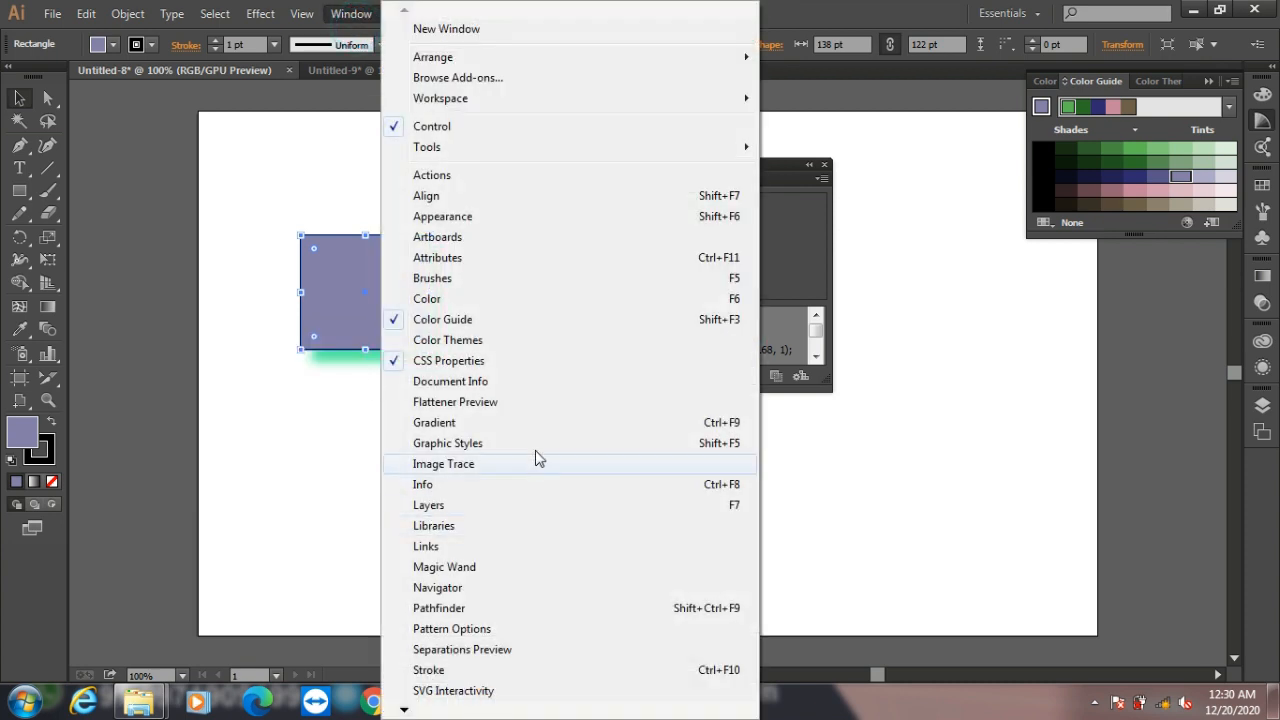
click(451, 425)
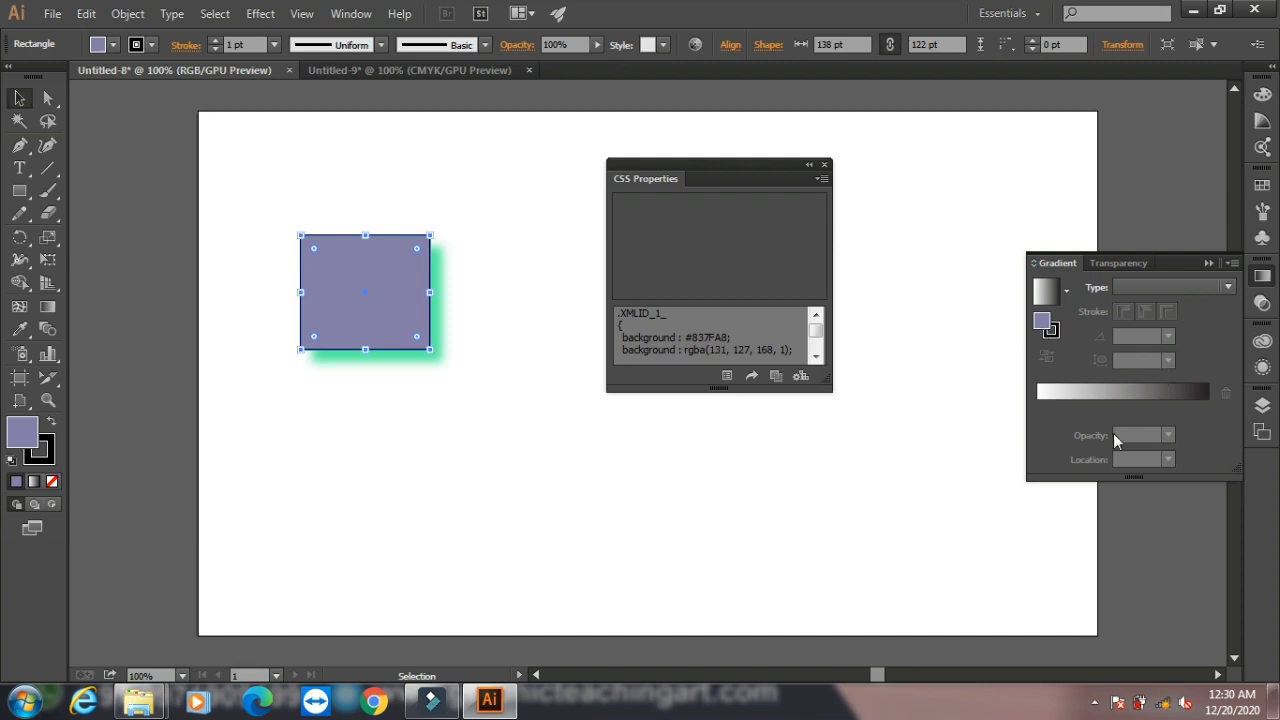
click(348, 14)
click(462, 443)
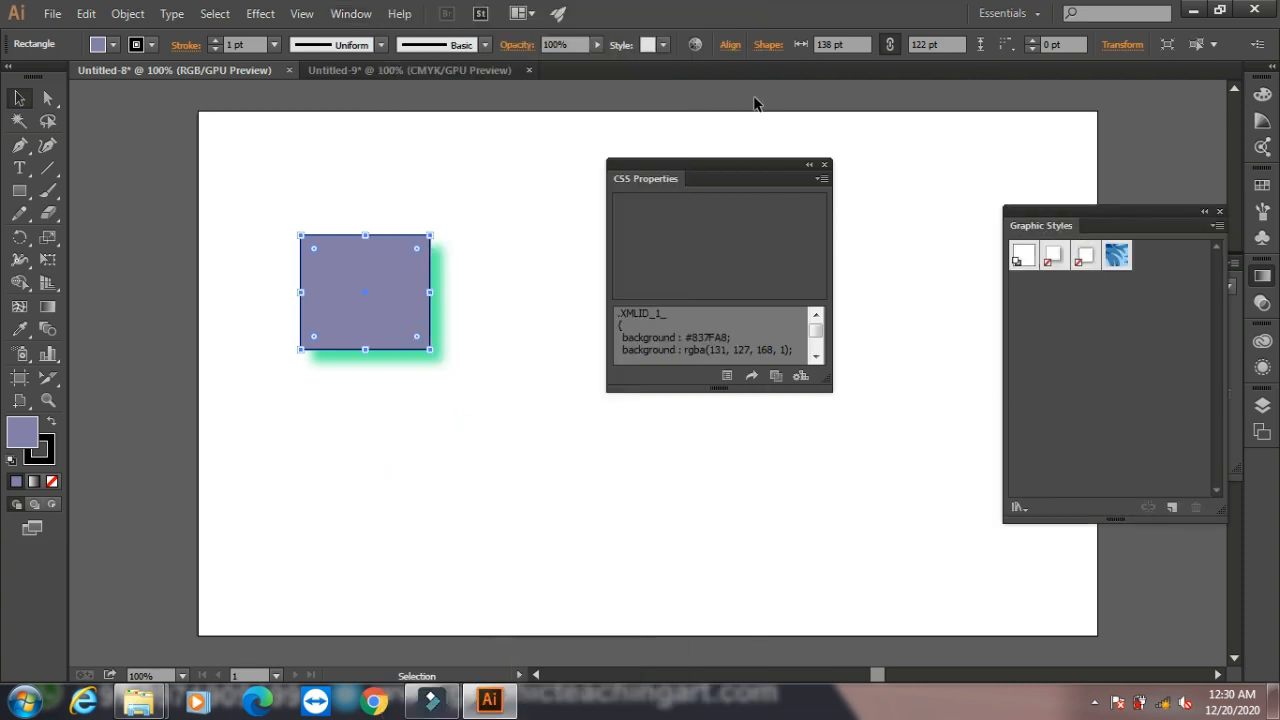
- Display the Image Trace settings and move the purple rectangle down to the artboard's lower edge
click(340, 15)
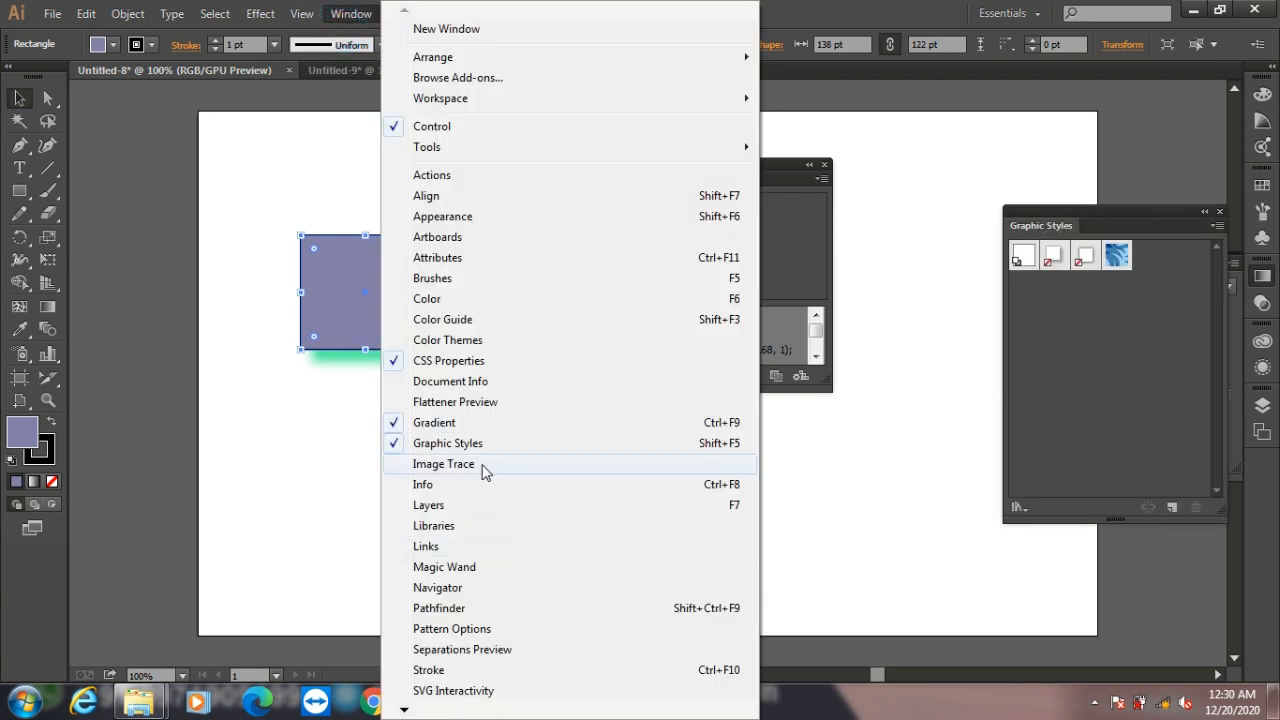
click(485, 465)
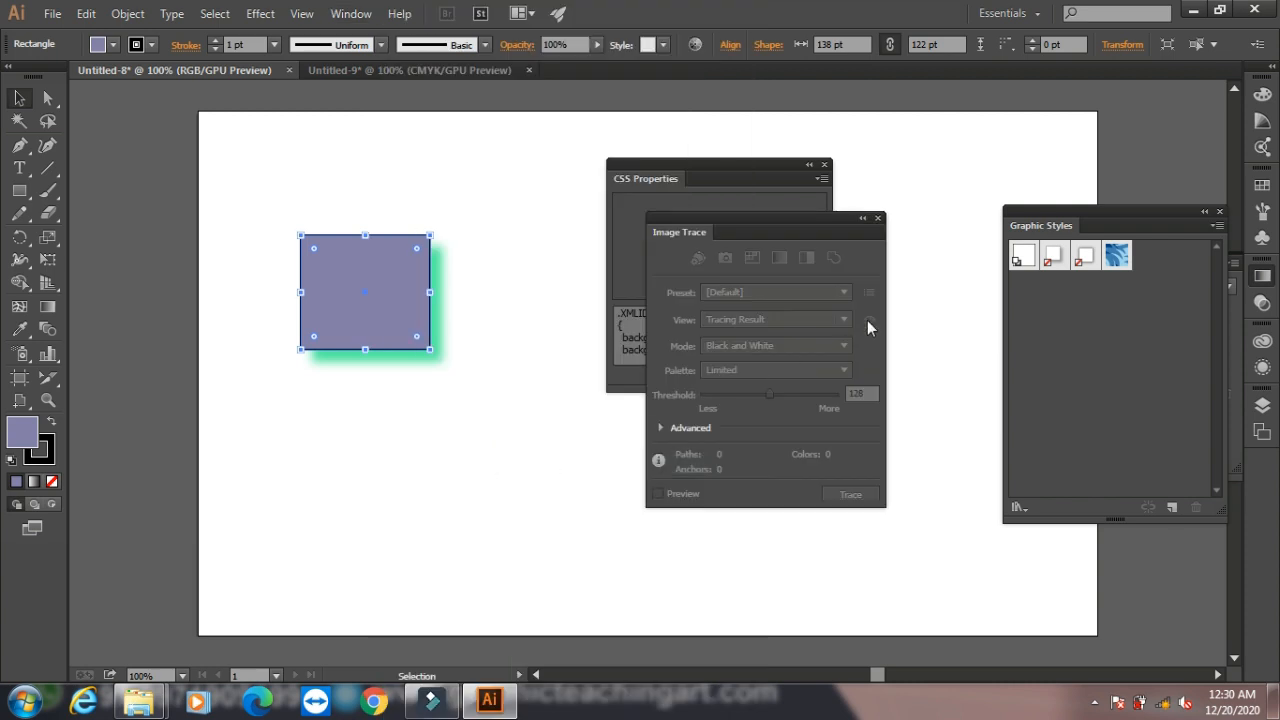
click(18, 97)
drag(351, 300, 616, 586)
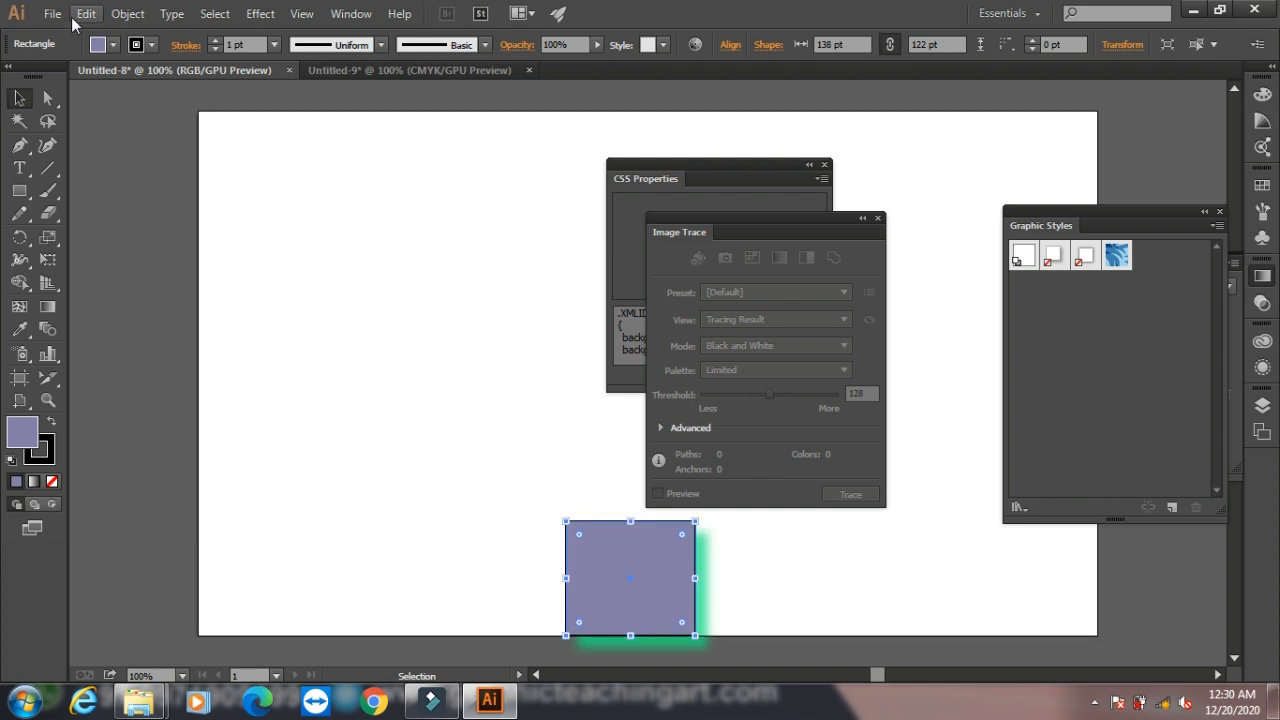
click(52, 14)
click(150, 347)
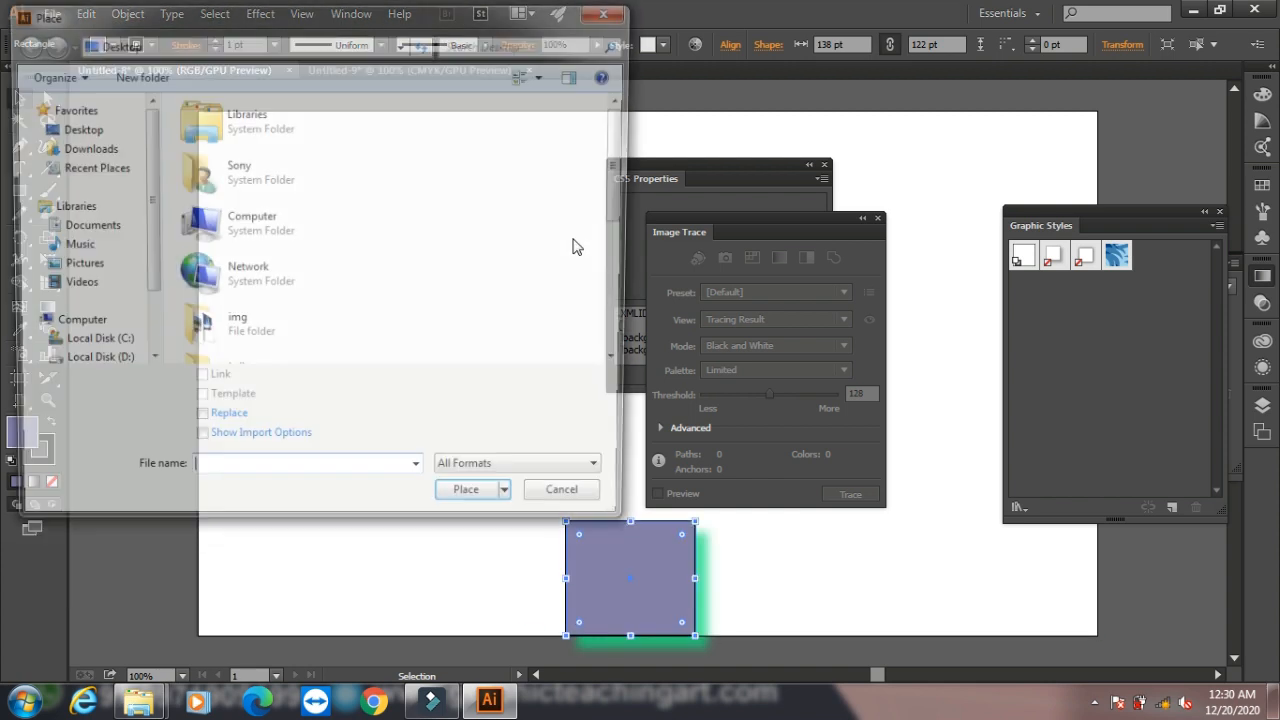
scroll(510, 270, down, 5)
click(213, 290)
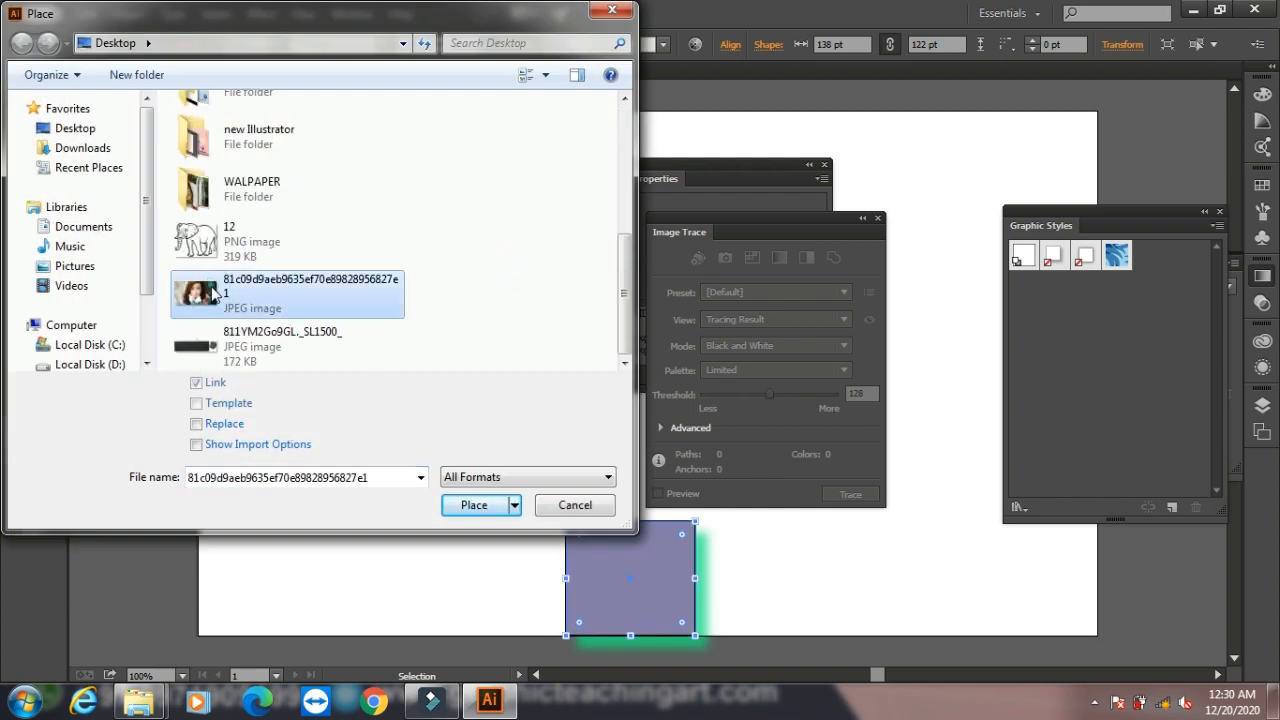
click(476, 508)
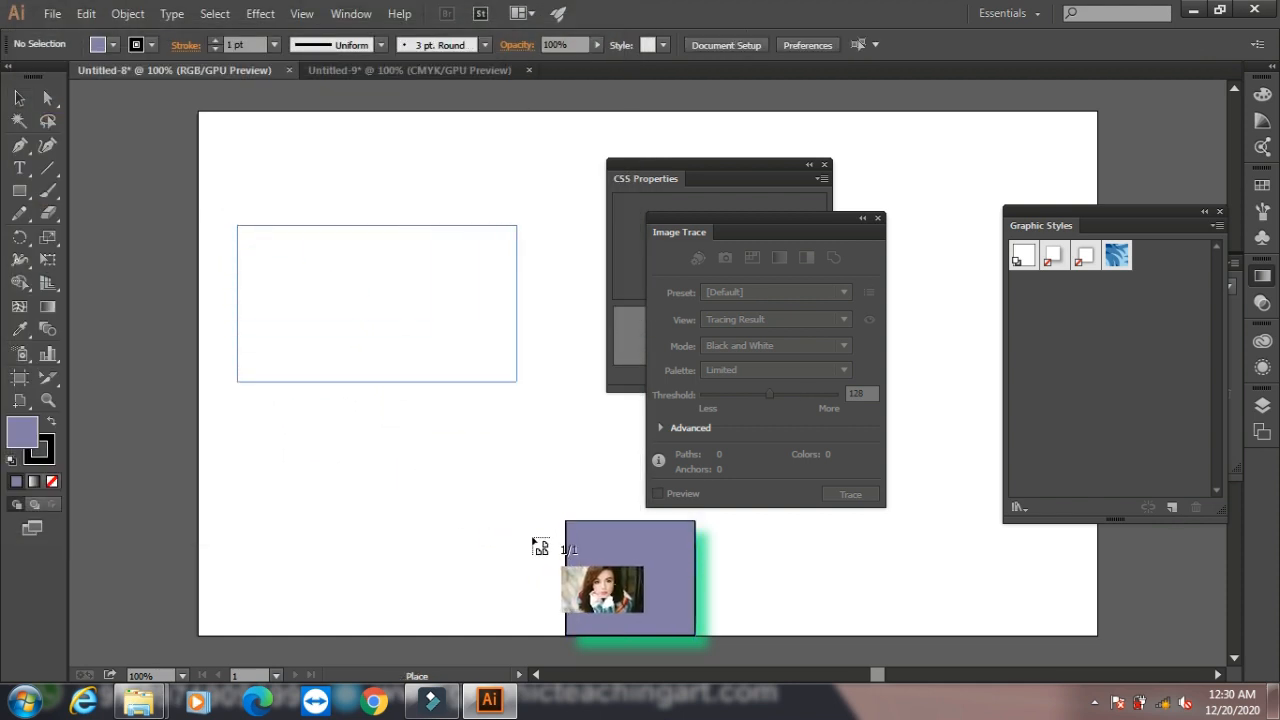
drag(237, 225, 543, 396)
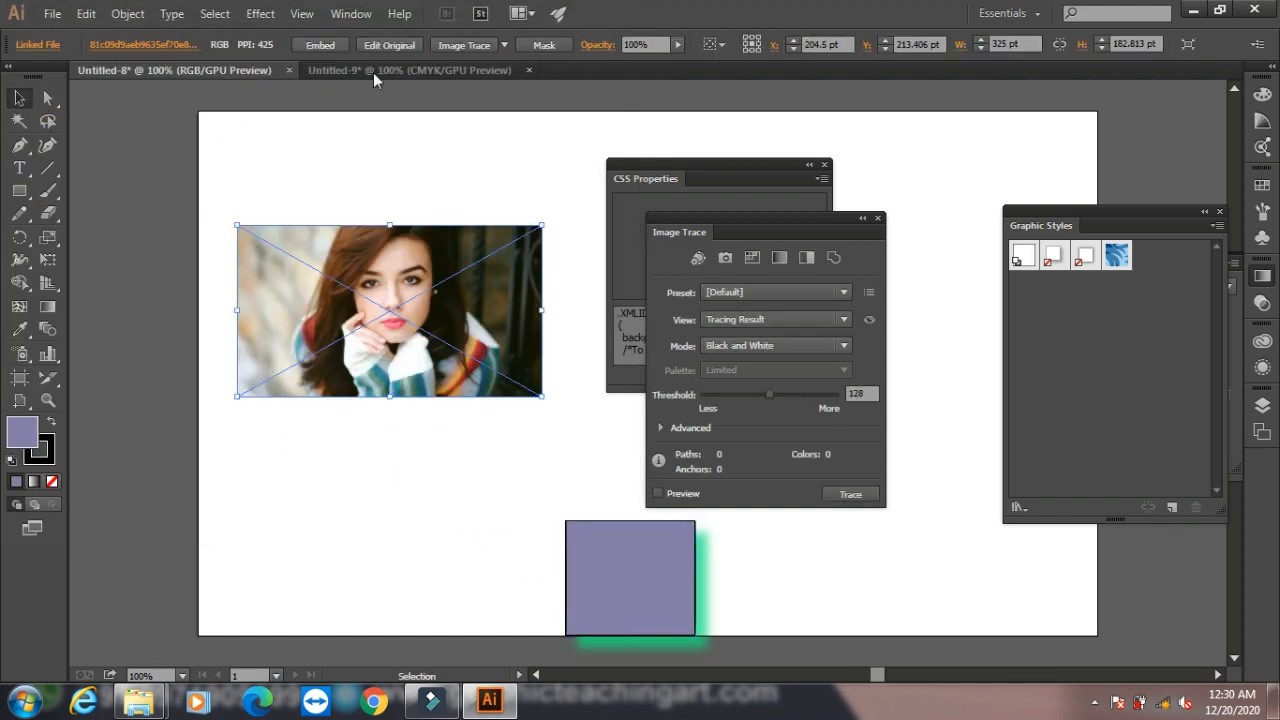
- Rasterize the placed photo in RGB at High (300 ppi) with a white background and Art Optimized anti-aliasing
click(128, 14)
click(210, 255)
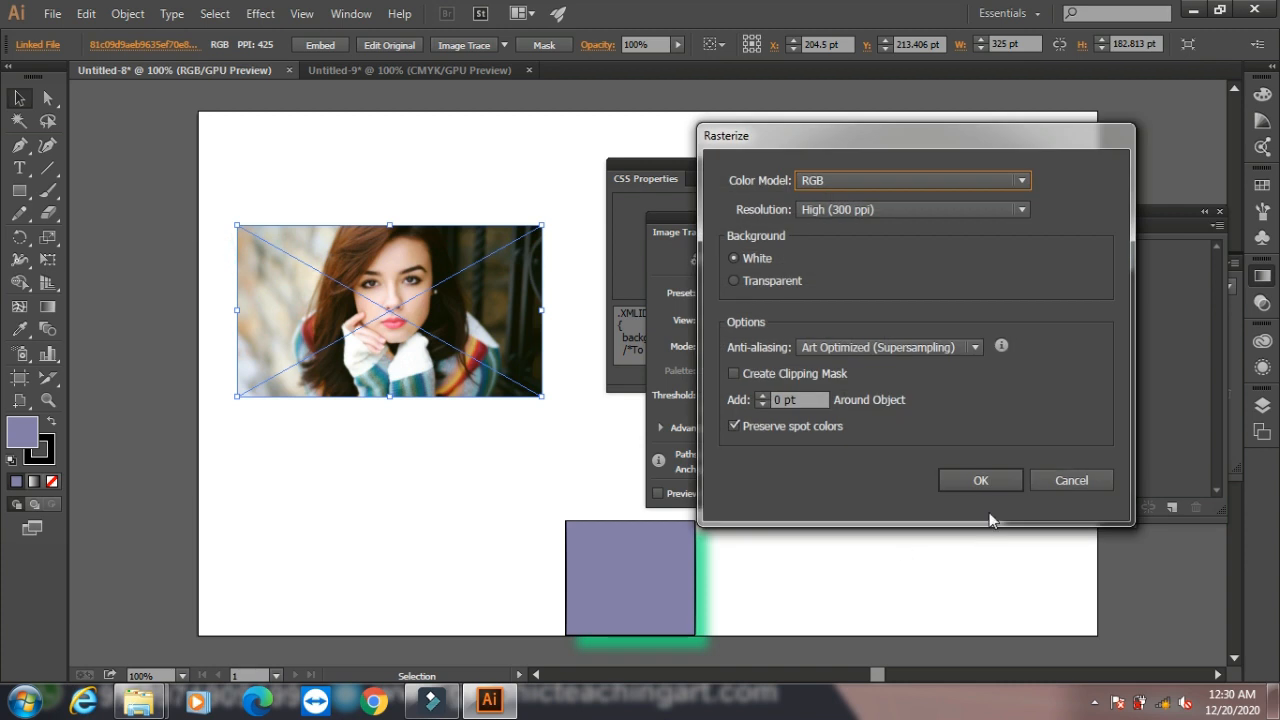
click(966, 476)
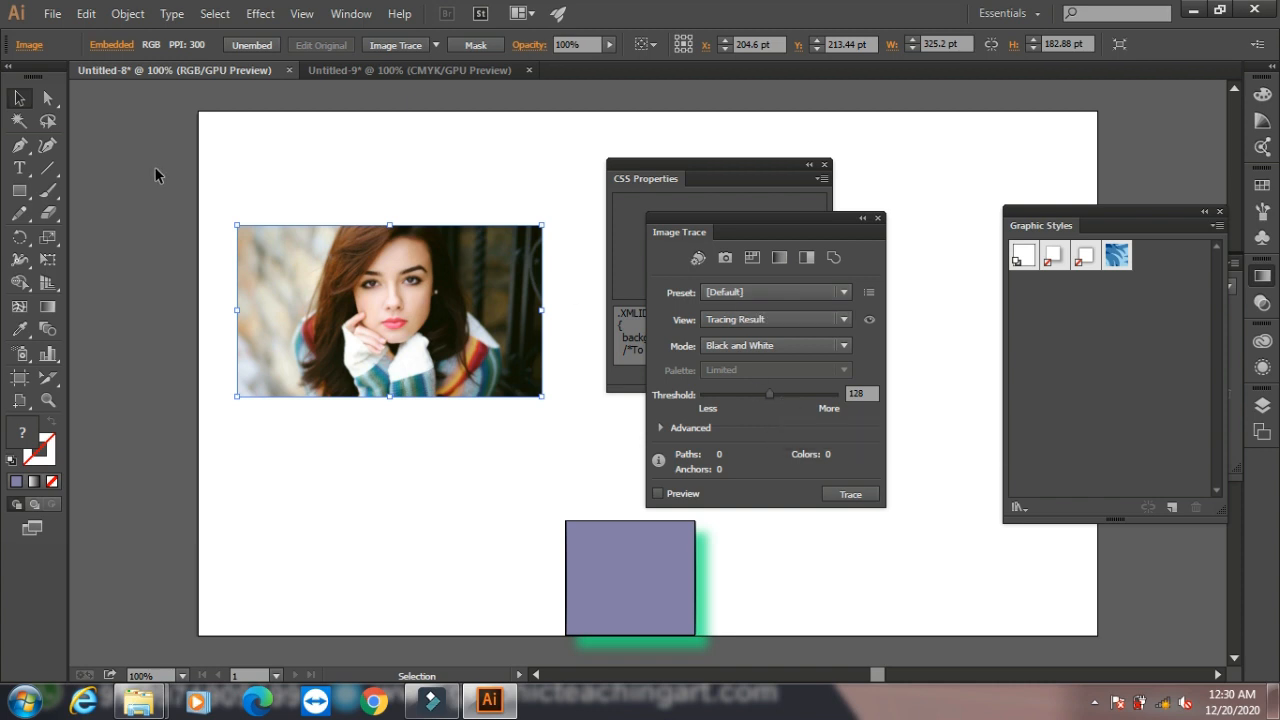
- Trace the rasterized photo in Black and White mode with the threshold set to 172
click(122, 15)
mouse_move(243, 537)
click(437, 541)
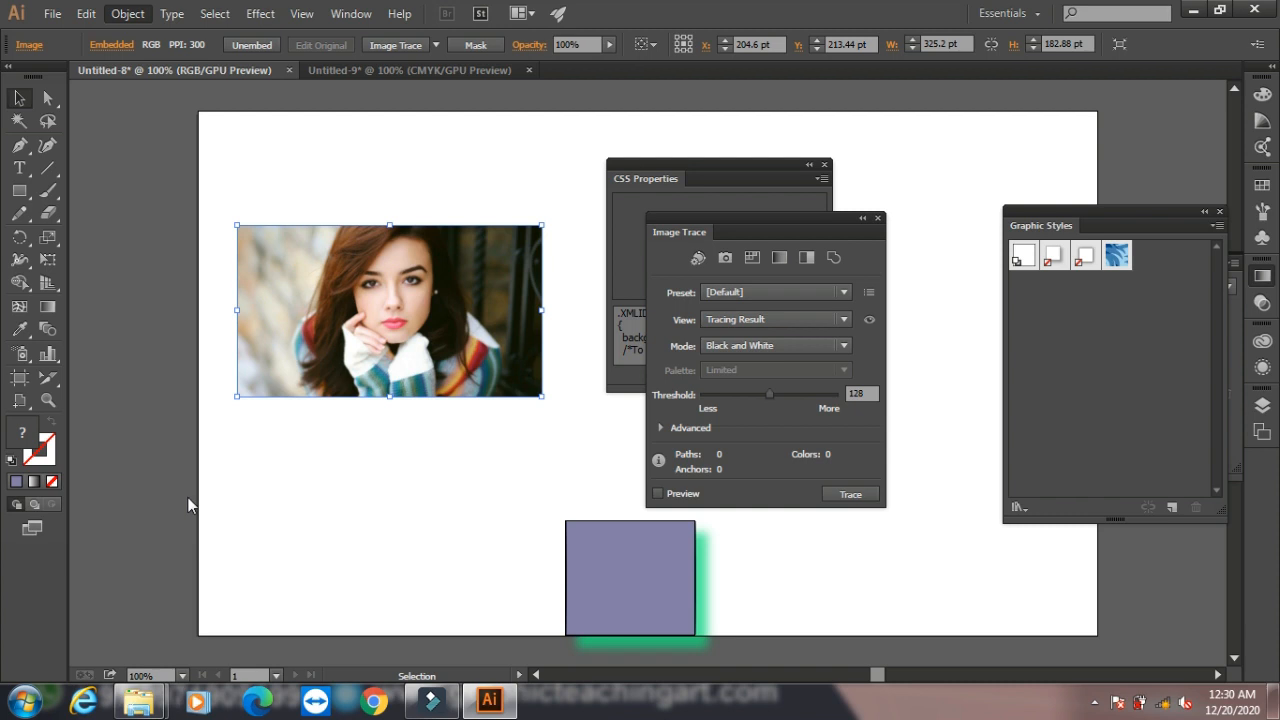
click(743, 395)
click(792, 394)
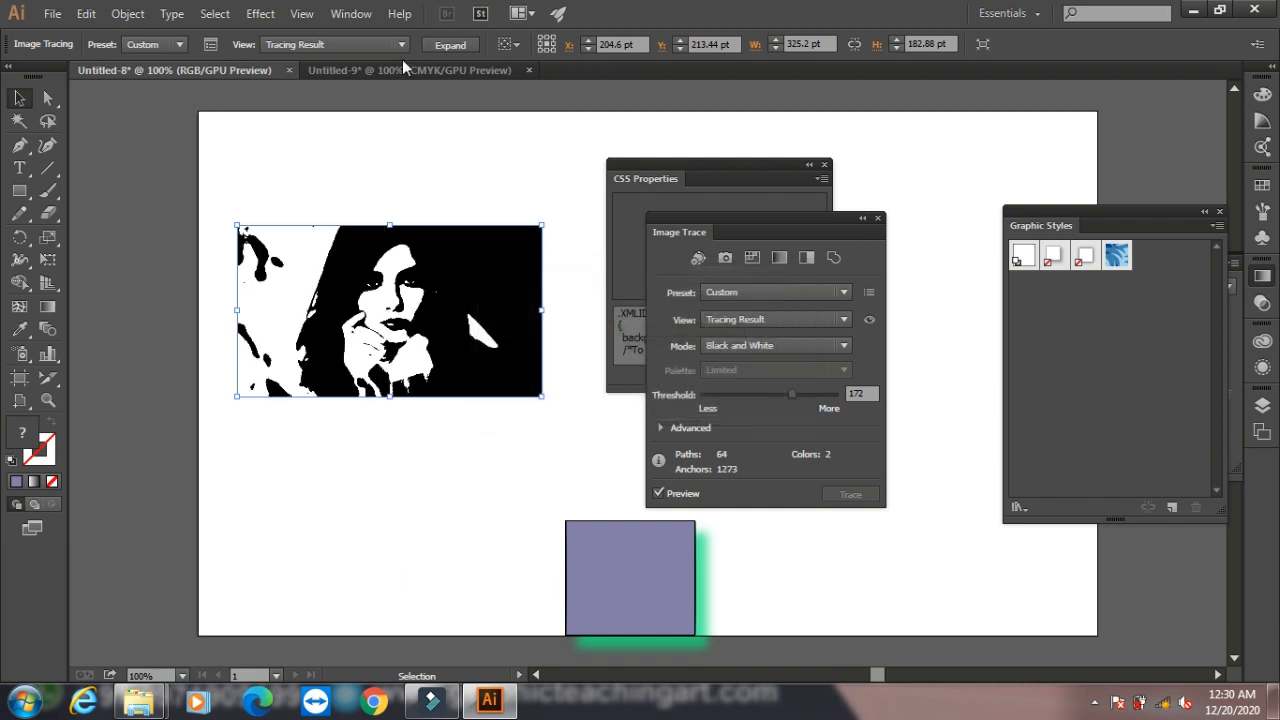
- Display the Info readout for the traced photo and move the purple rectangle to just below the photo
click(352, 14)
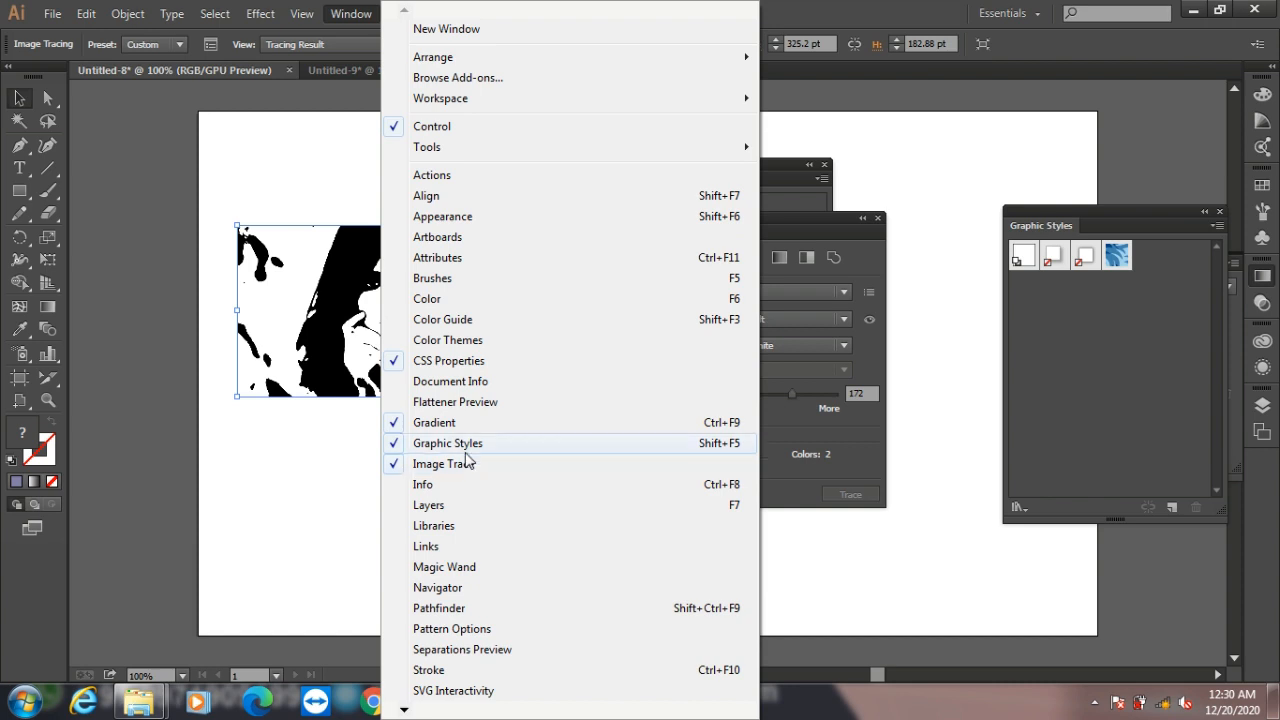
click(446, 486)
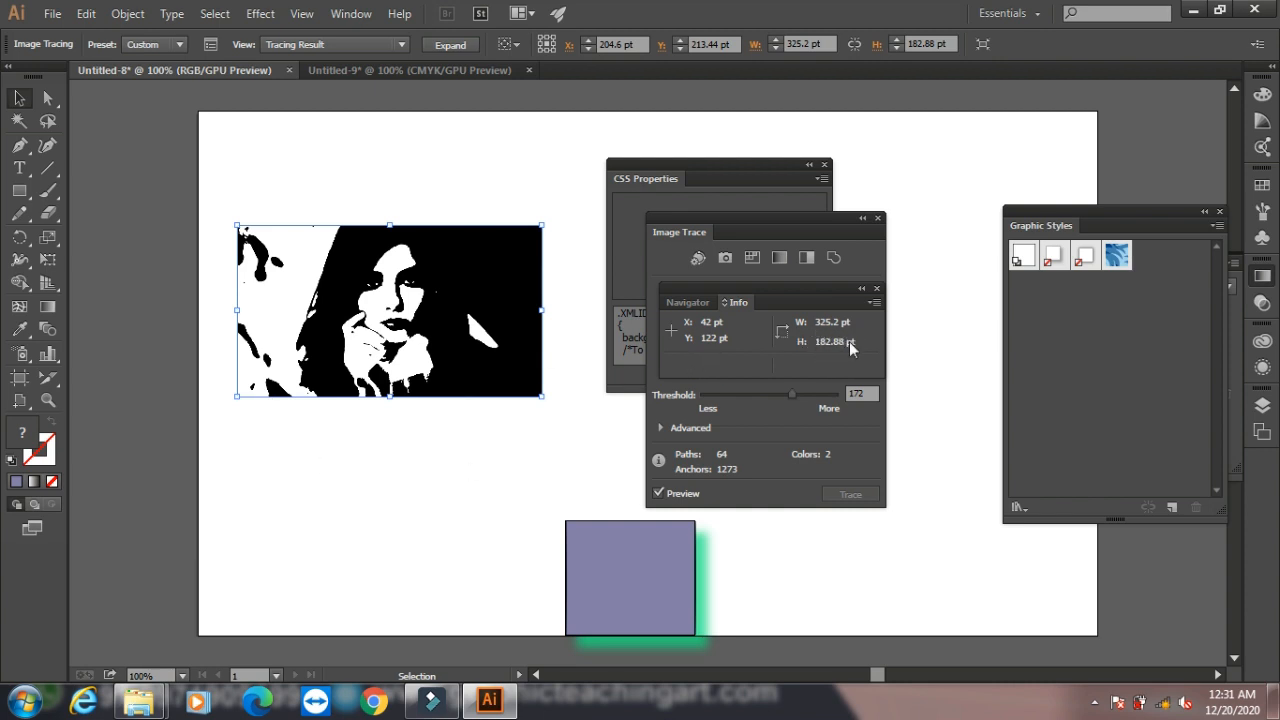
drag(640, 571, 449, 503)
- Display the document's layers, and expand Layer 1 to examine its objects before collapsing it again
click(351, 13)
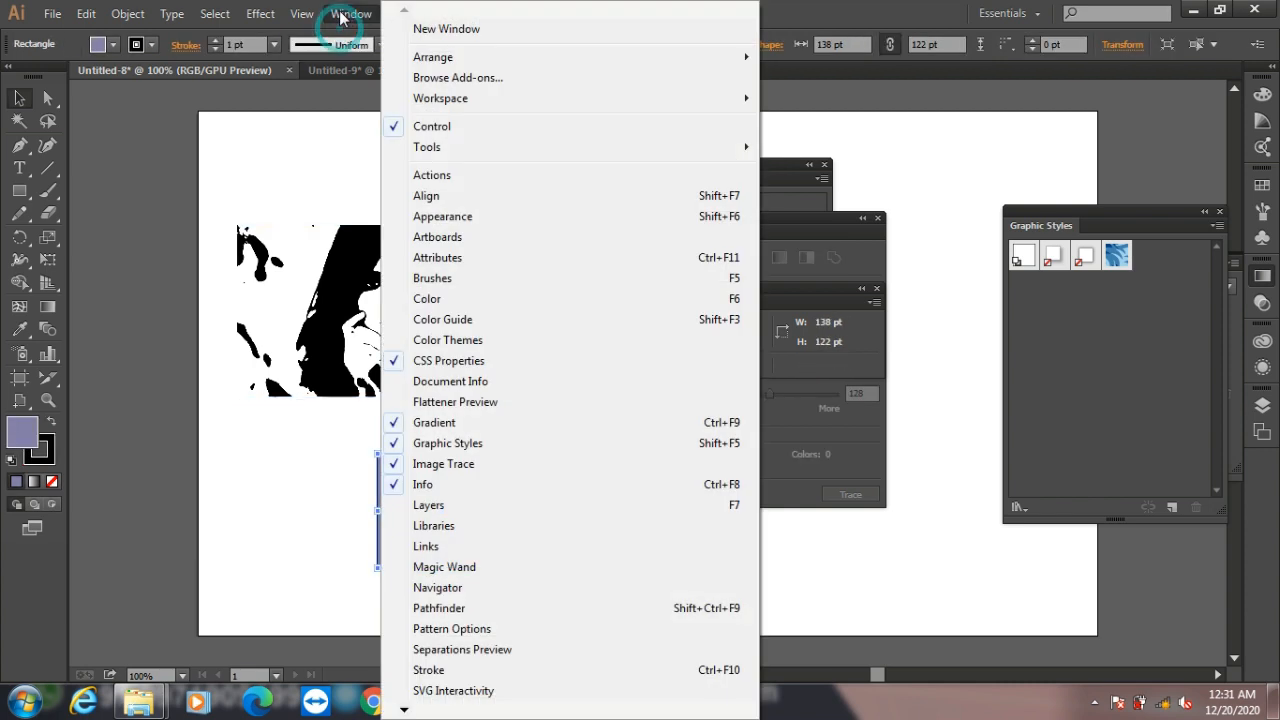
click(433, 509)
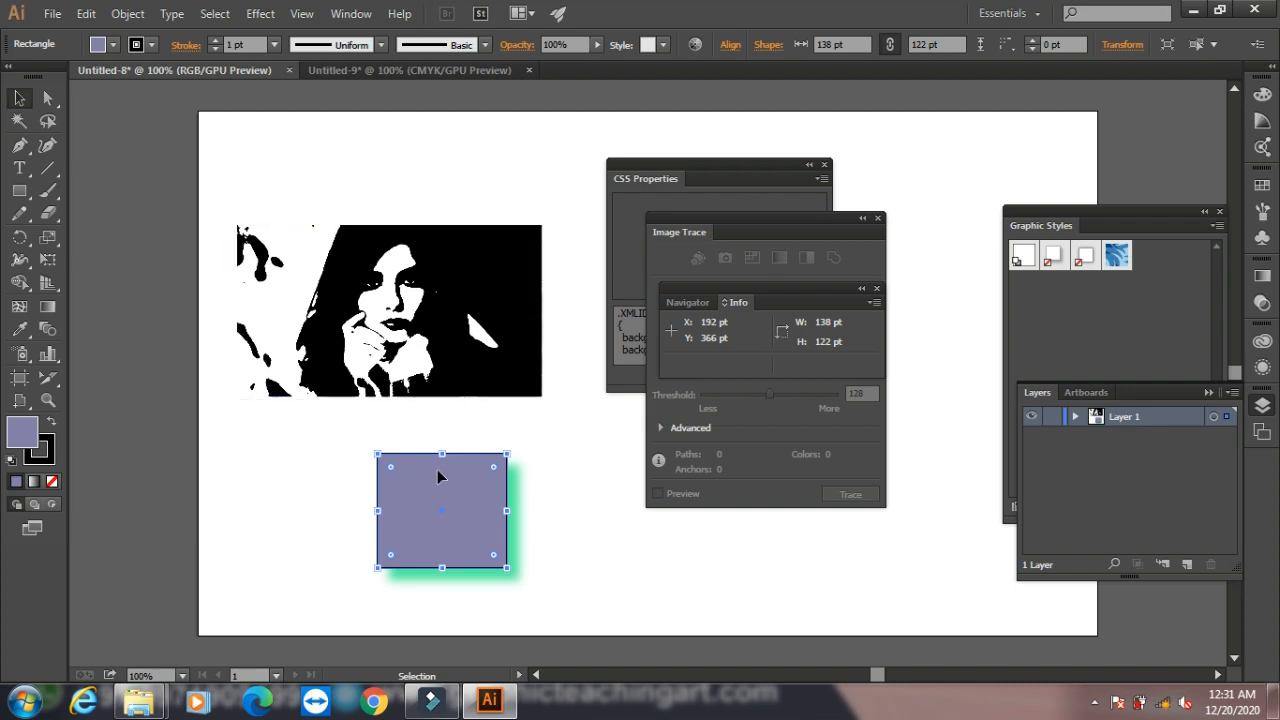
click(1074, 417)
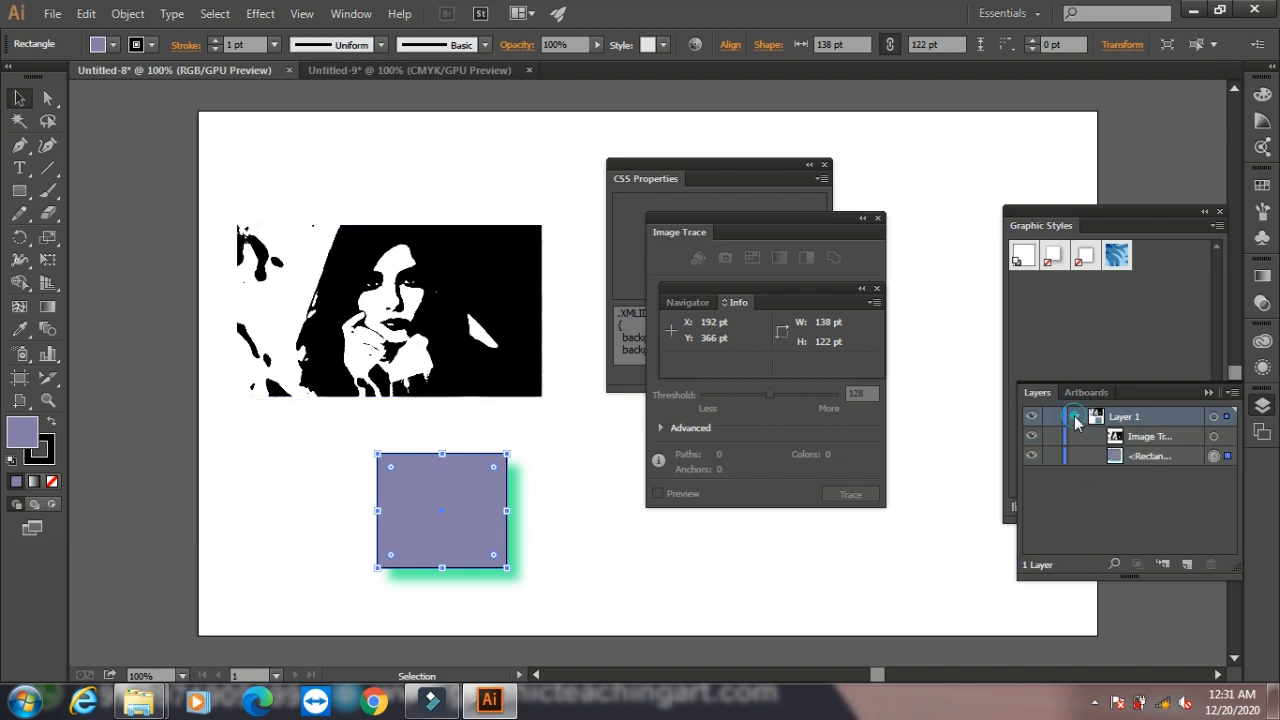
click(1075, 417)
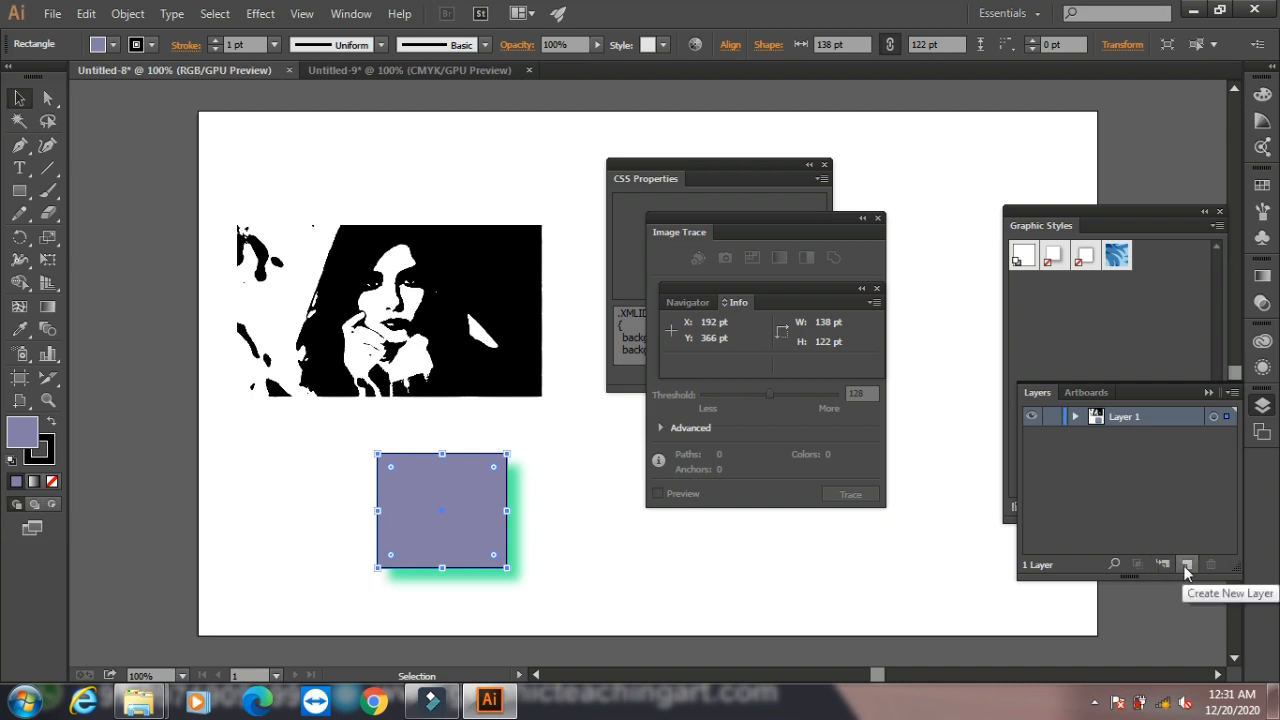
- Look at the Libraries panel and display the document's image links
click(349, 14)
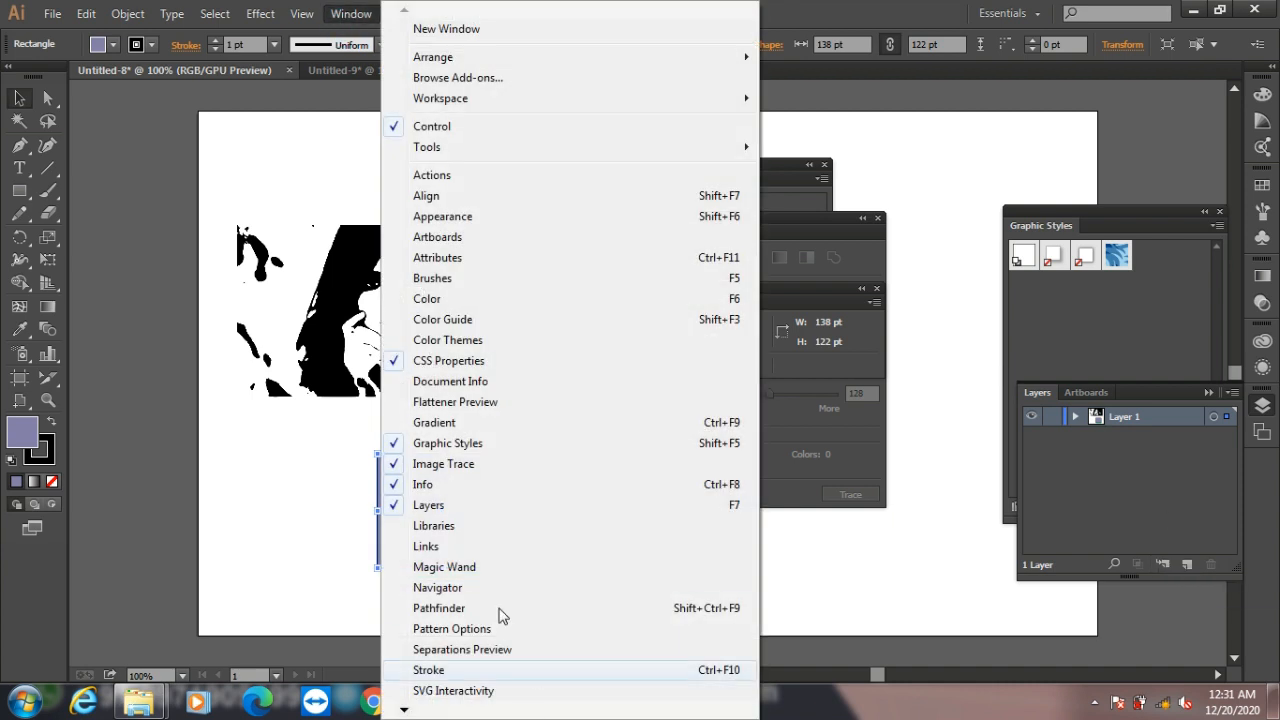
click(468, 526)
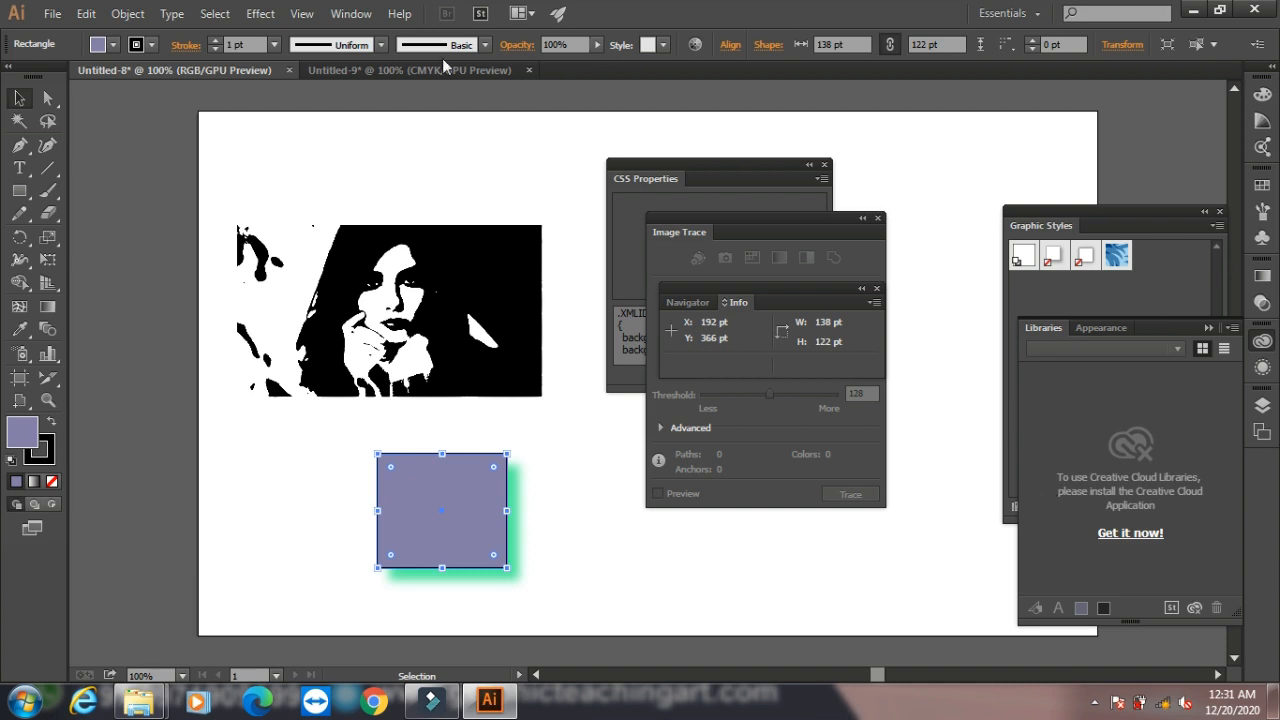
click(351, 14)
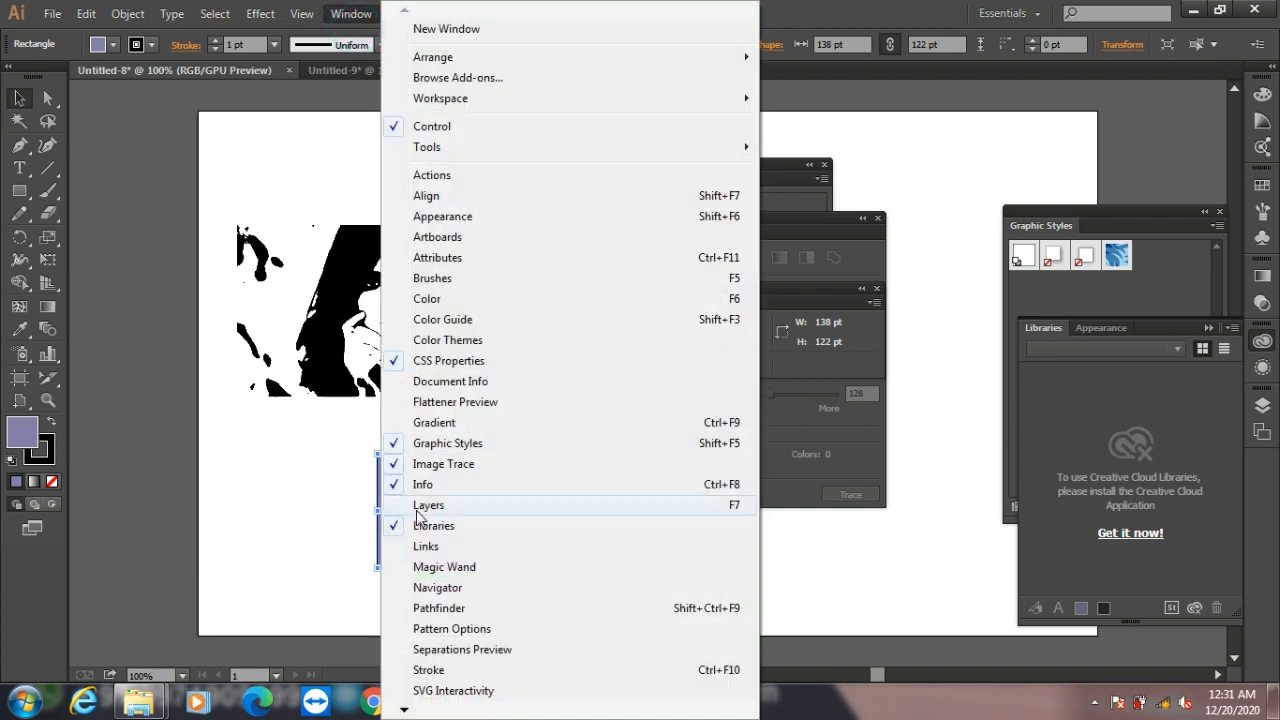
click(453, 548)
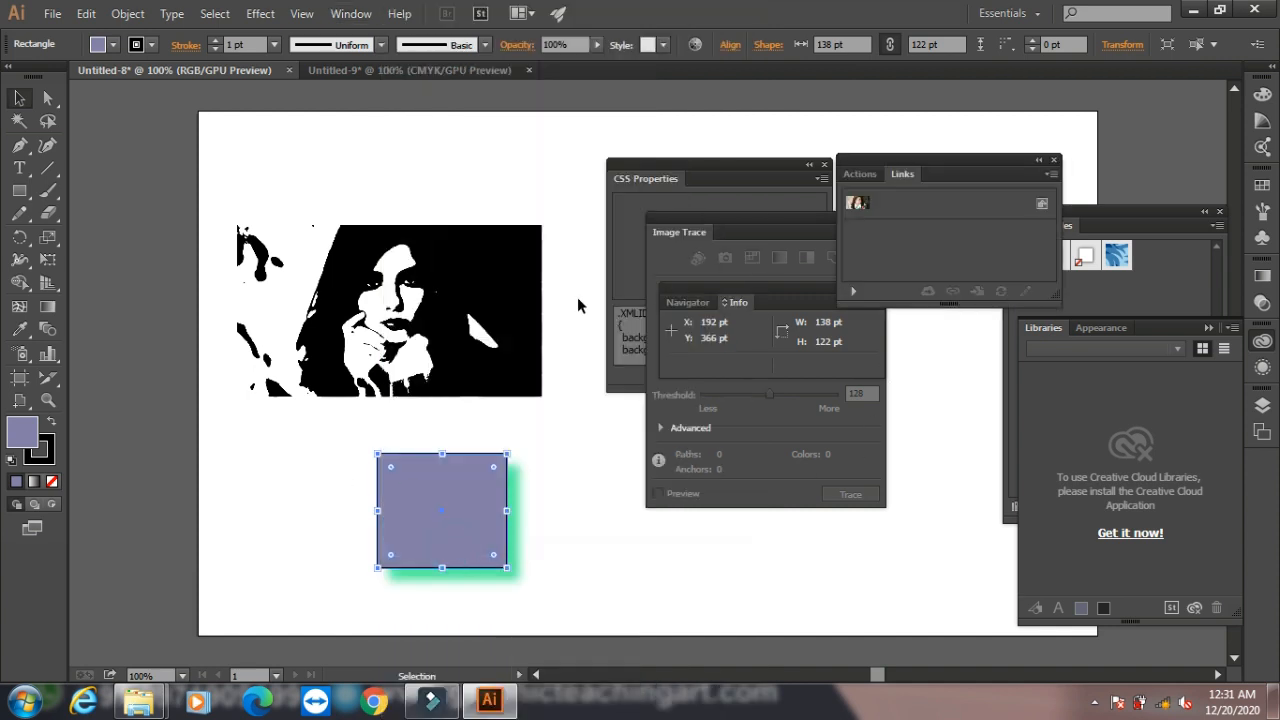
- Locate the traced photo through its link and relink it to the image 01 from the WALPAPER folder
click(452, 272)
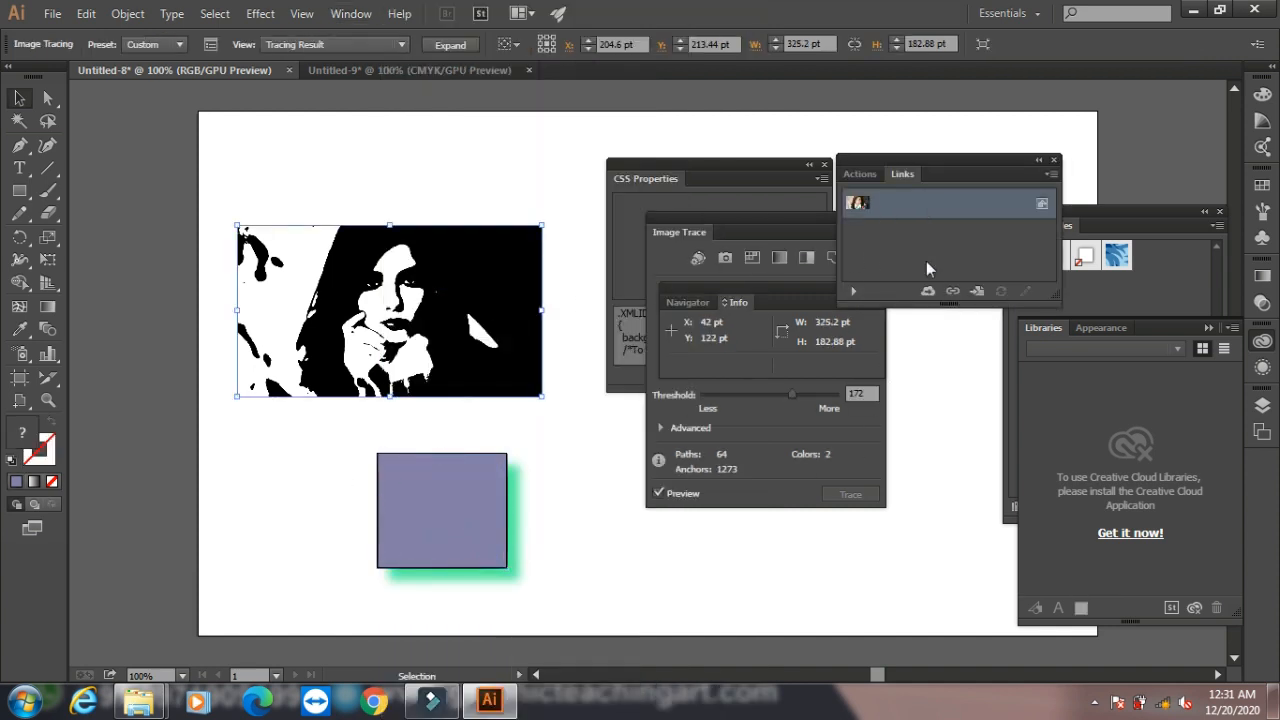
click(974, 291)
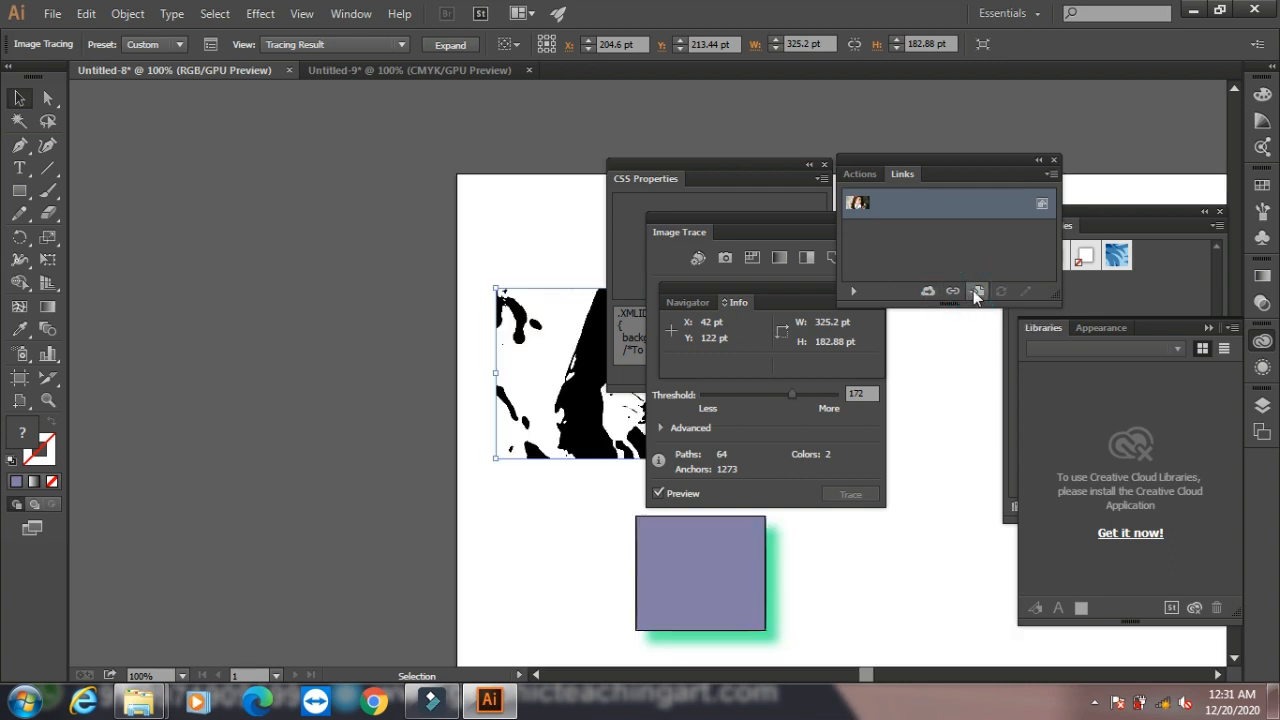
click(952, 291)
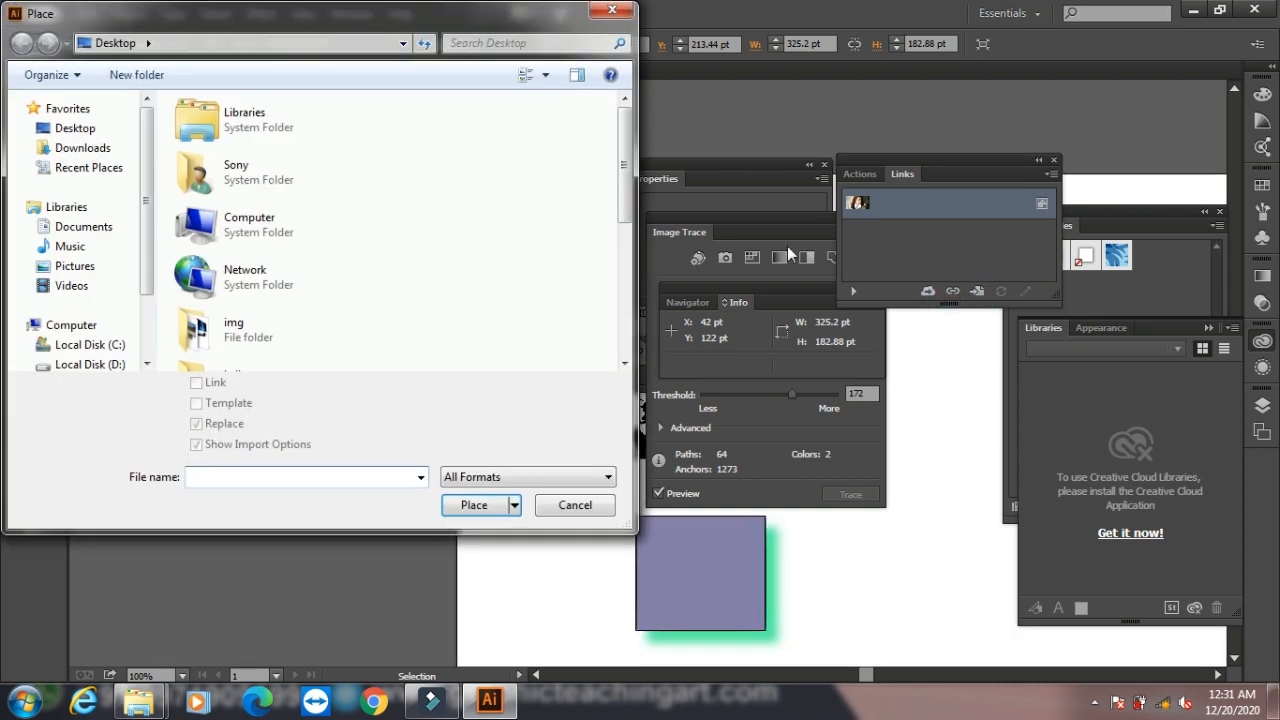
scroll(451, 213, down, 3)
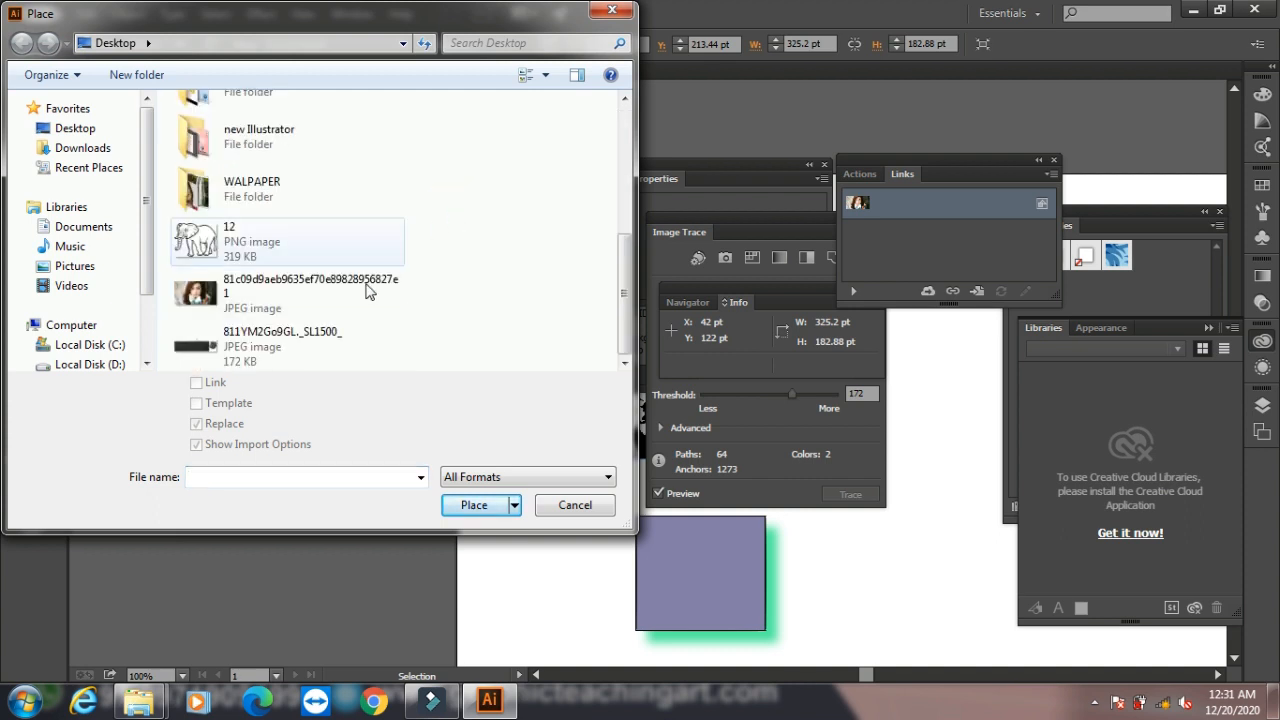
double_click(230, 185)
click(219, 300)
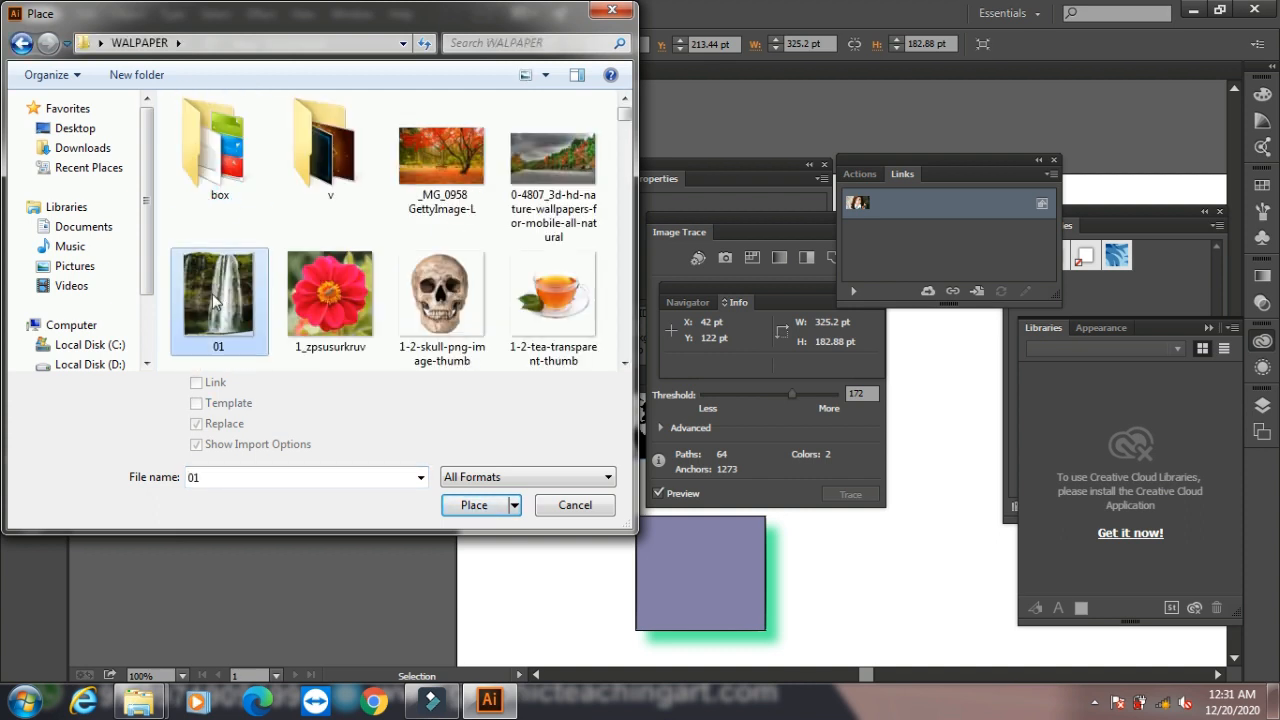
click(470, 507)
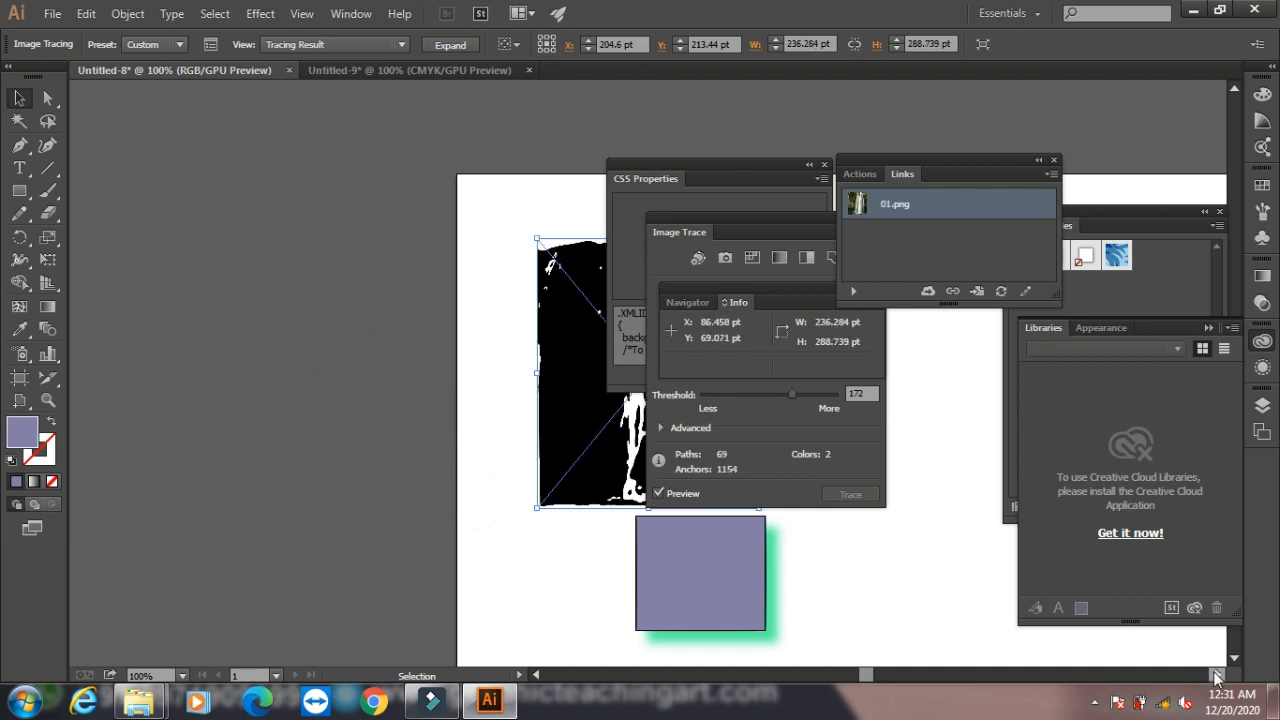
- Relink the traced image to the flower picture 1_zpsusurkruv and open its original in Paint for viewing, closing it again
click(1215, 676)
drag(1215, 676, 1215, 676)
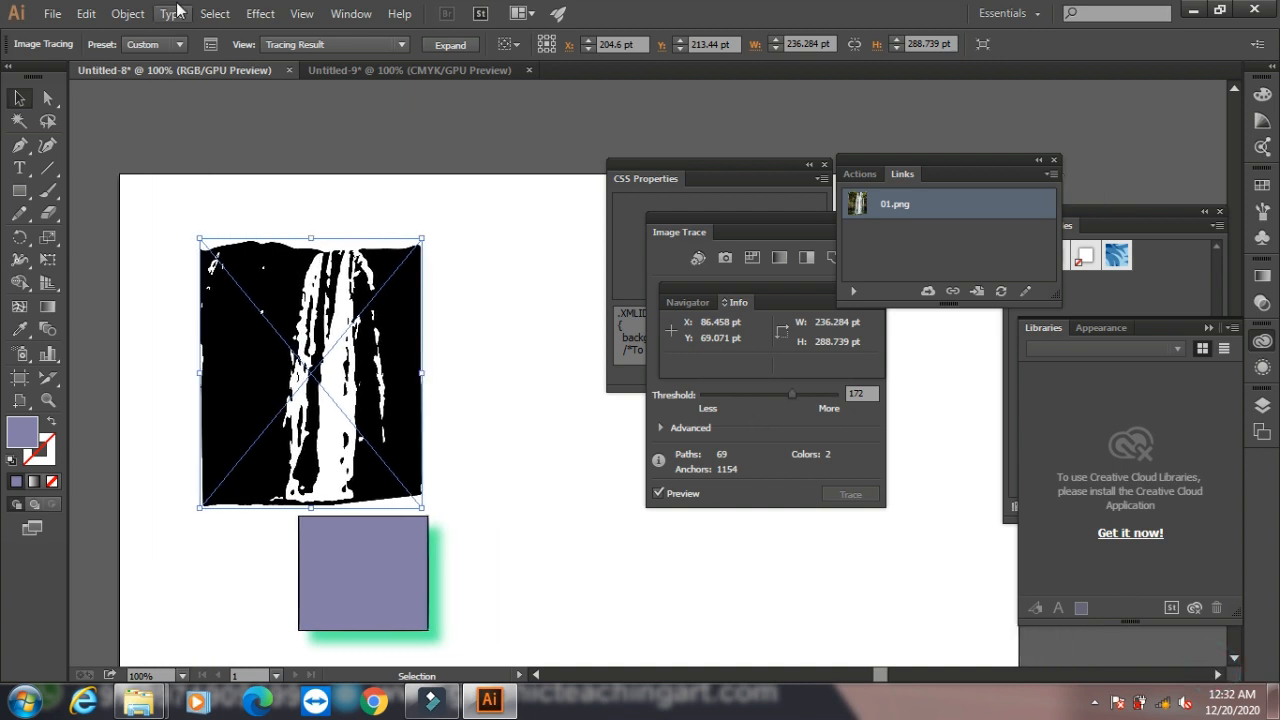
click(953, 291)
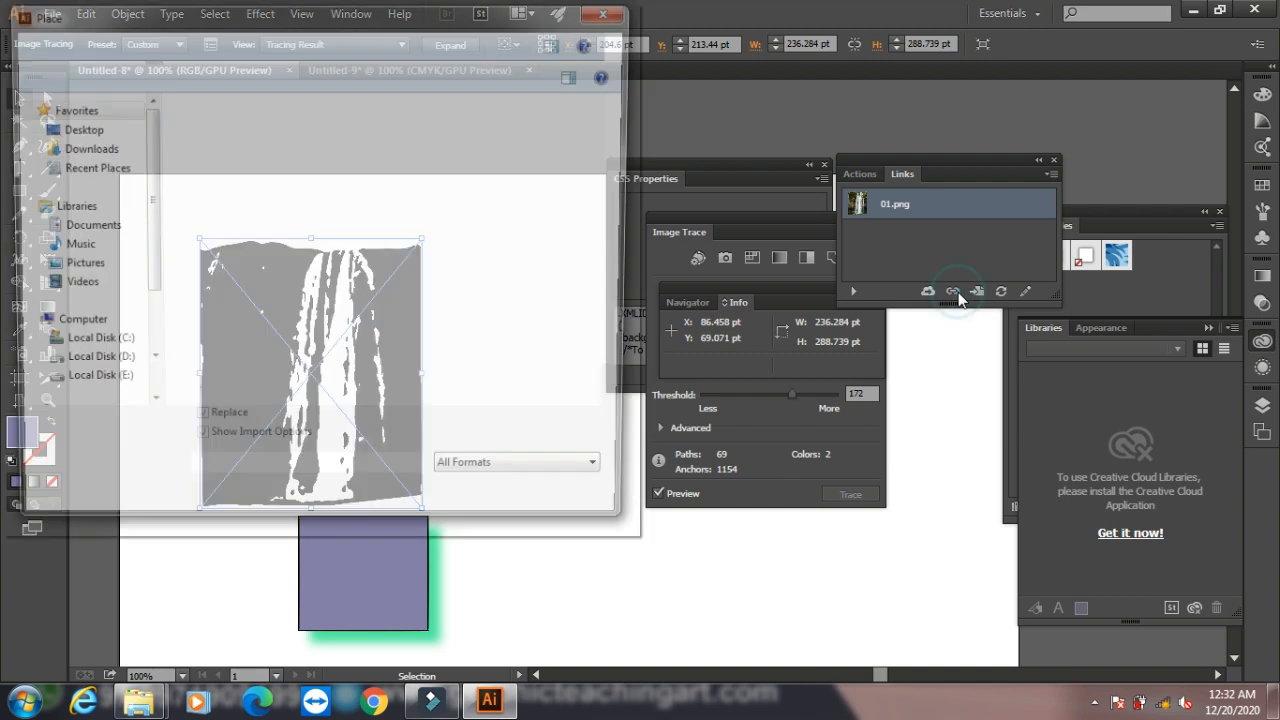
click(330, 295)
click(476, 506)
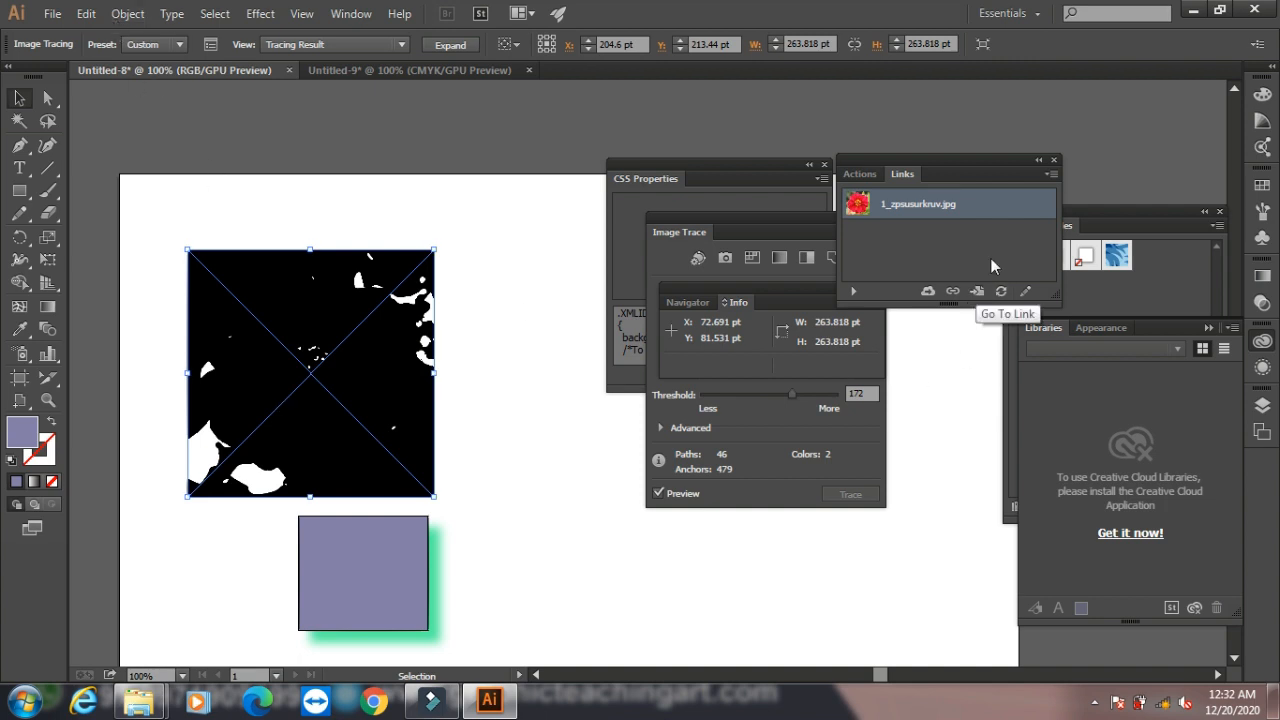
click(1026, 291)
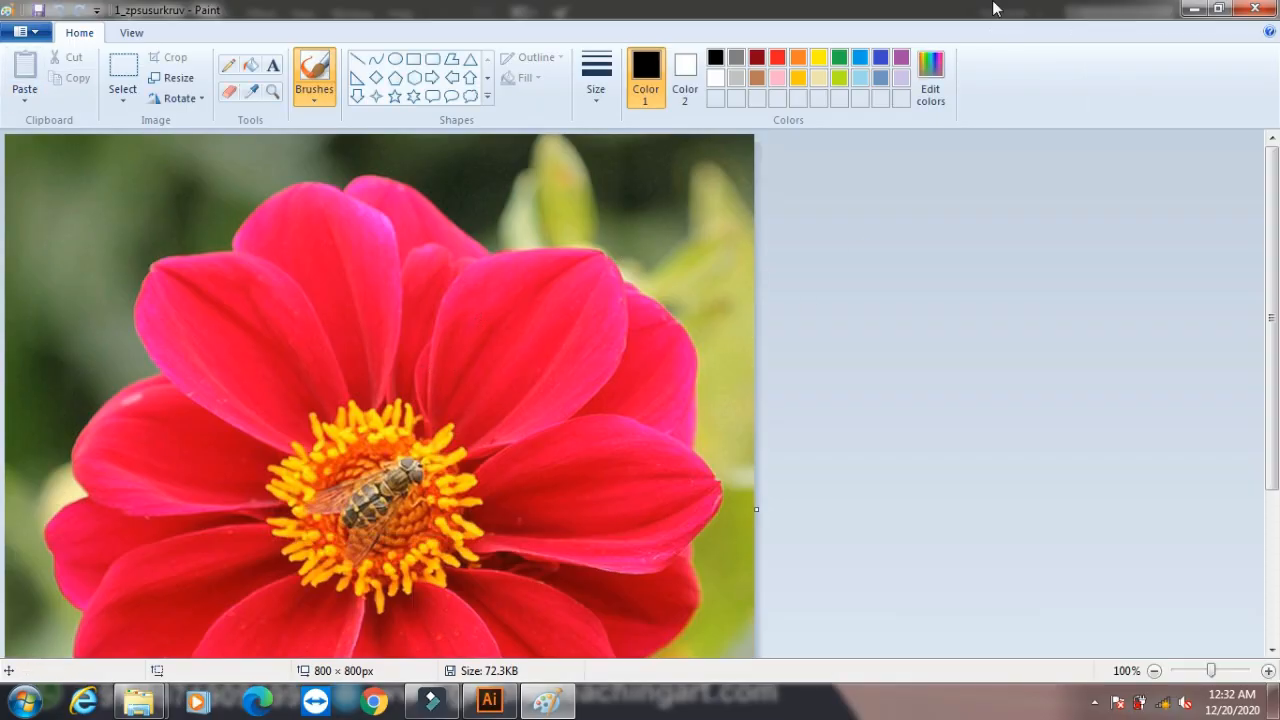
click(1250, 10)
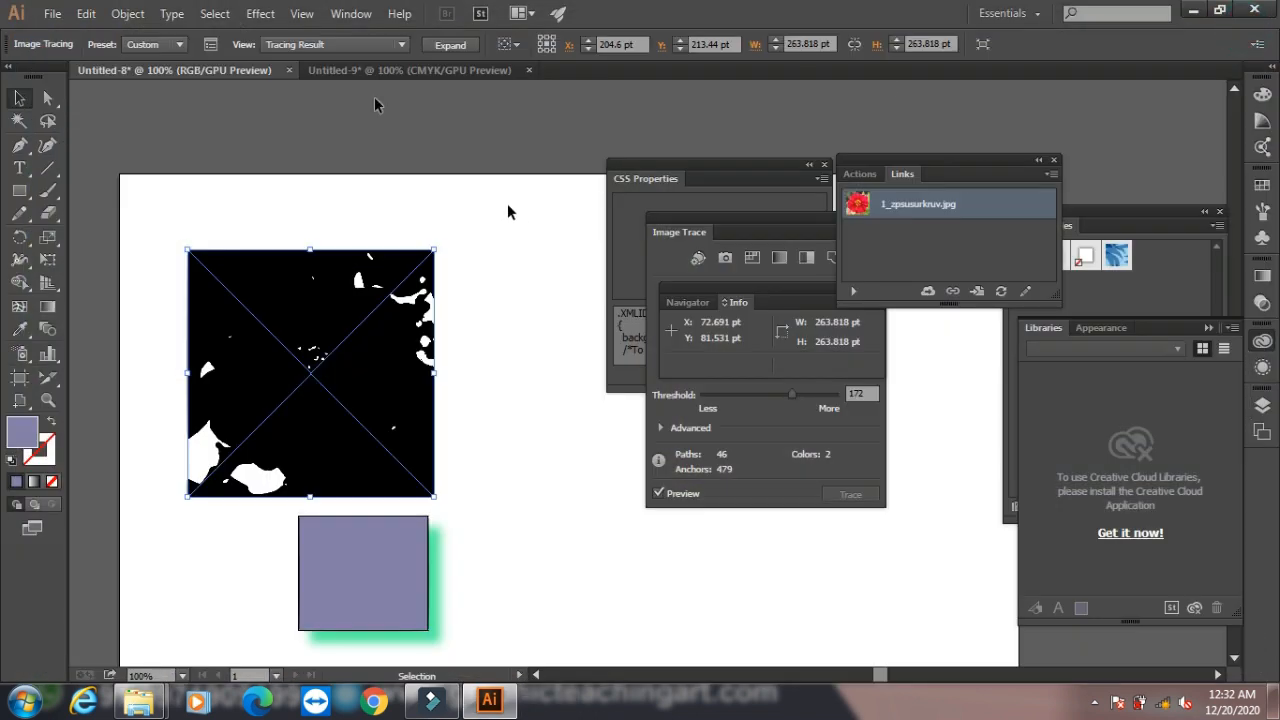
- Display the Magic Wand options and delete the traced flower image and the purple rectangle from the artboard
click(350, 14)
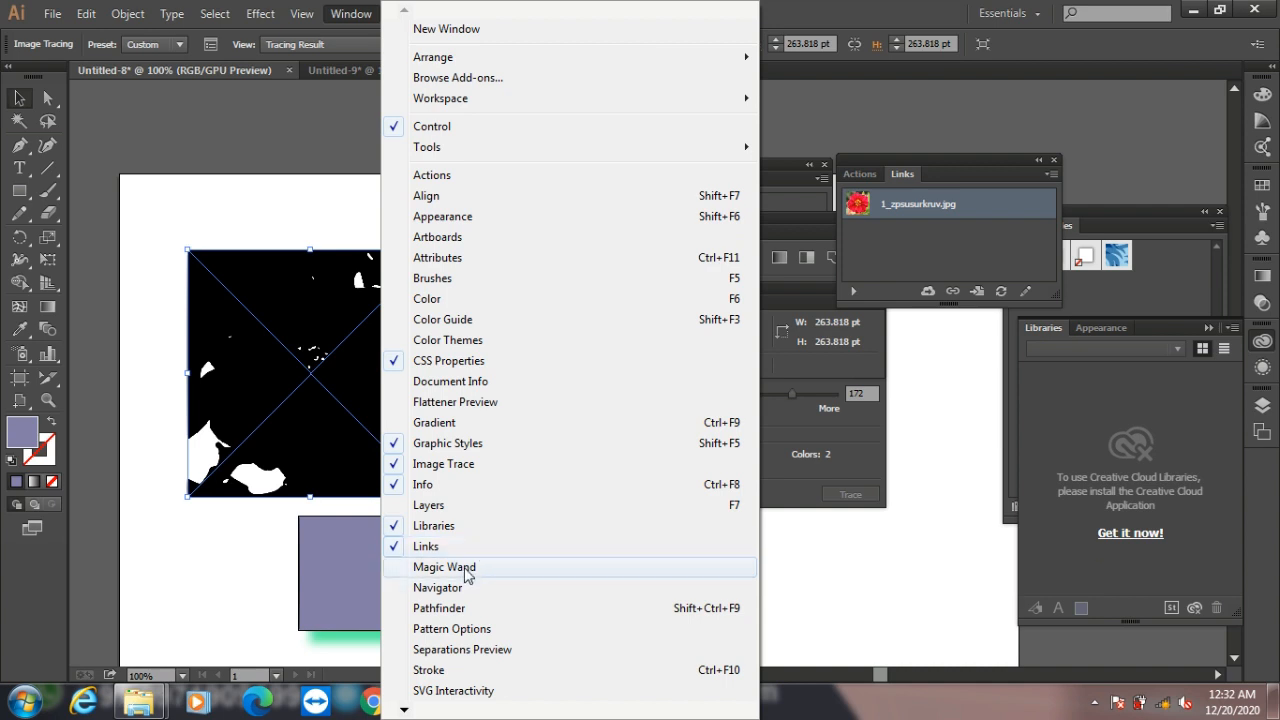
click(463, 568)
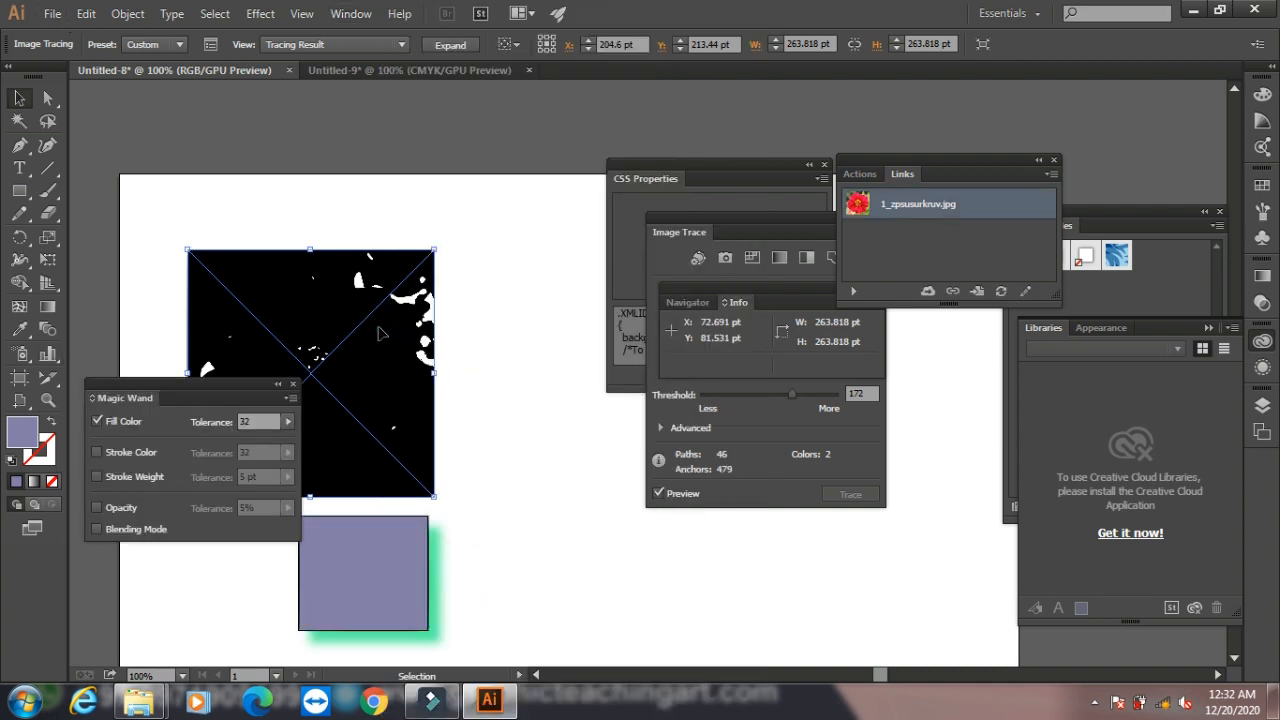
key(Delete)
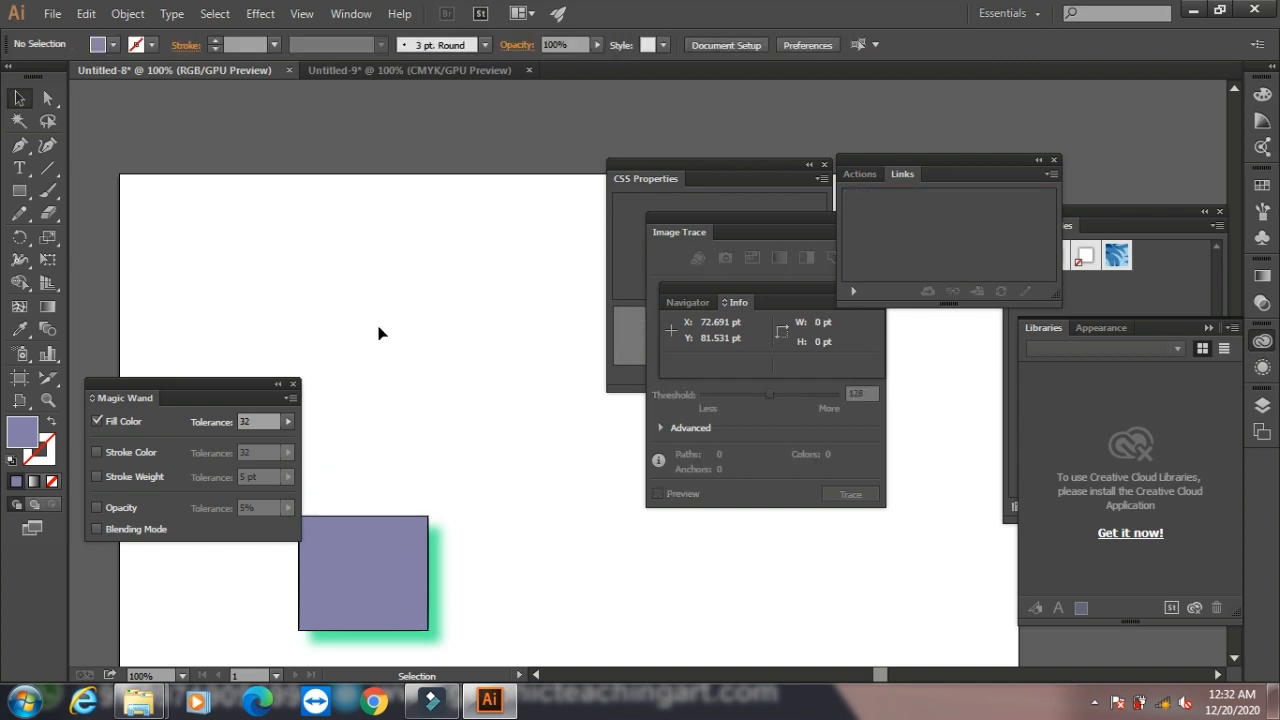
click(380, 610)
key(Delete)
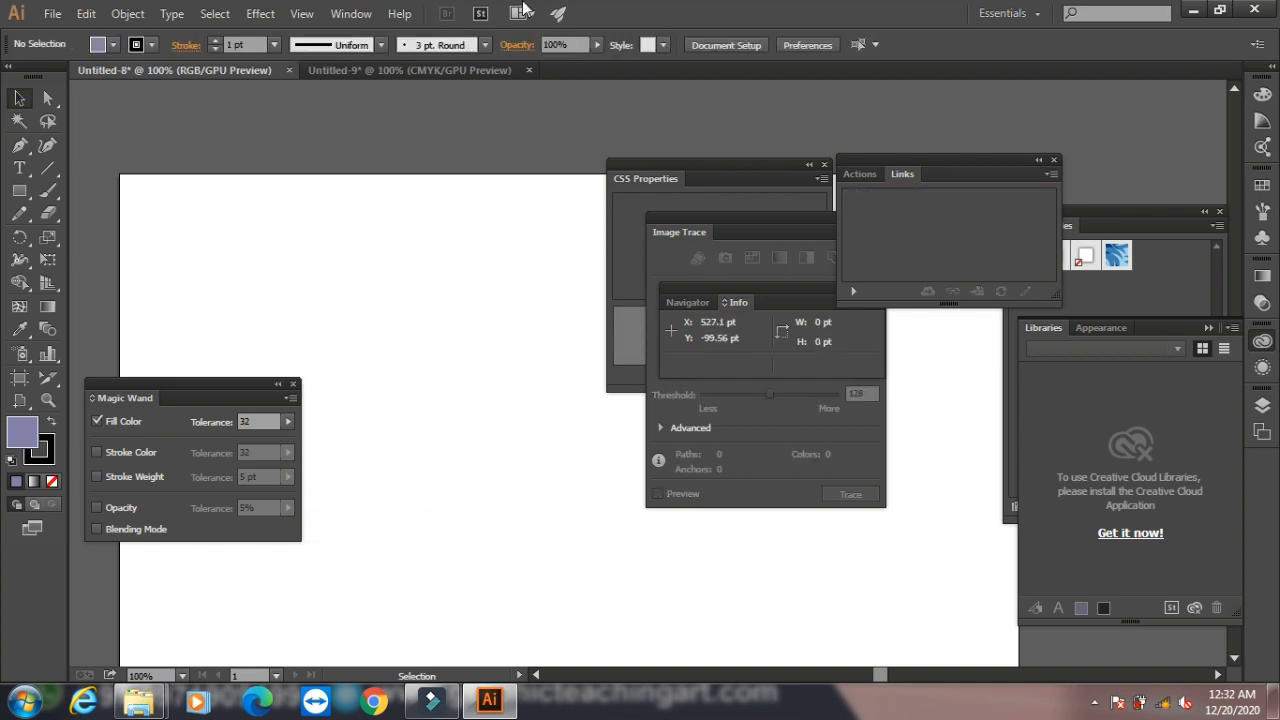
- Close the CSS Properties, Links, Image Trace and Info panels and move the Magic Wand panel beside the Graphic Styles panel
click(824, 164)
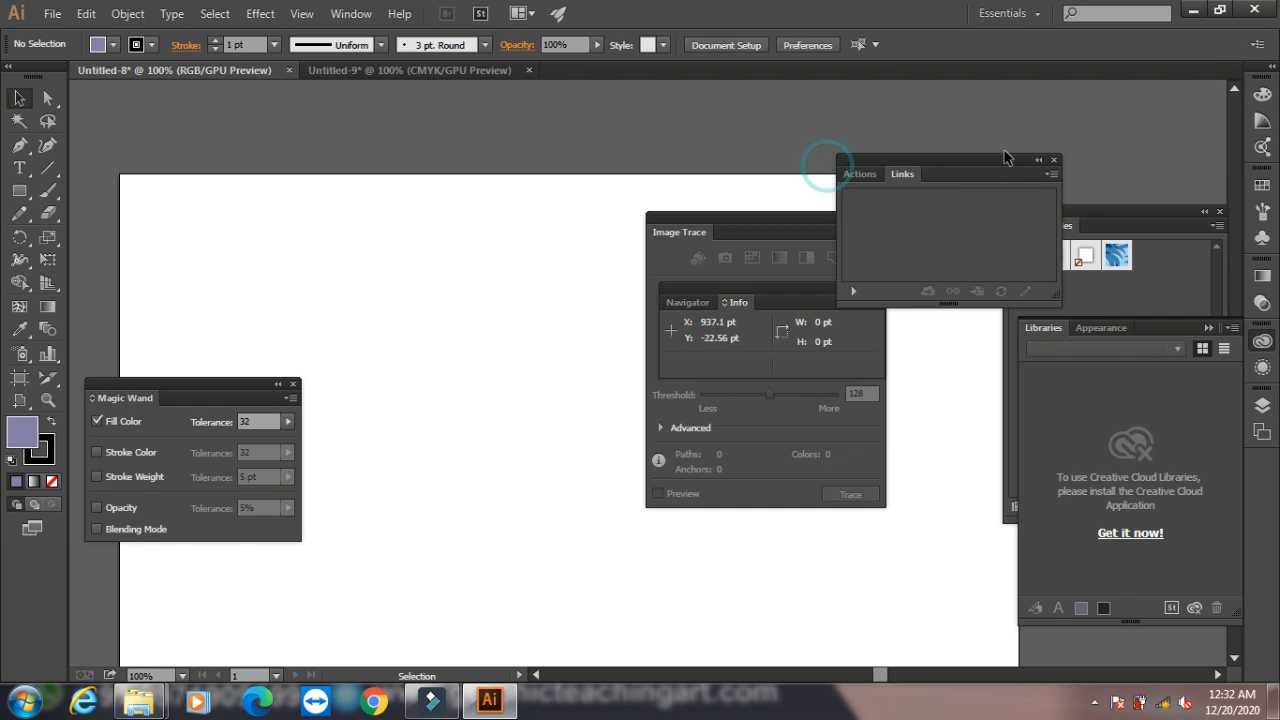
click(1053, 160)
click(879, 289)
click(878, 219)
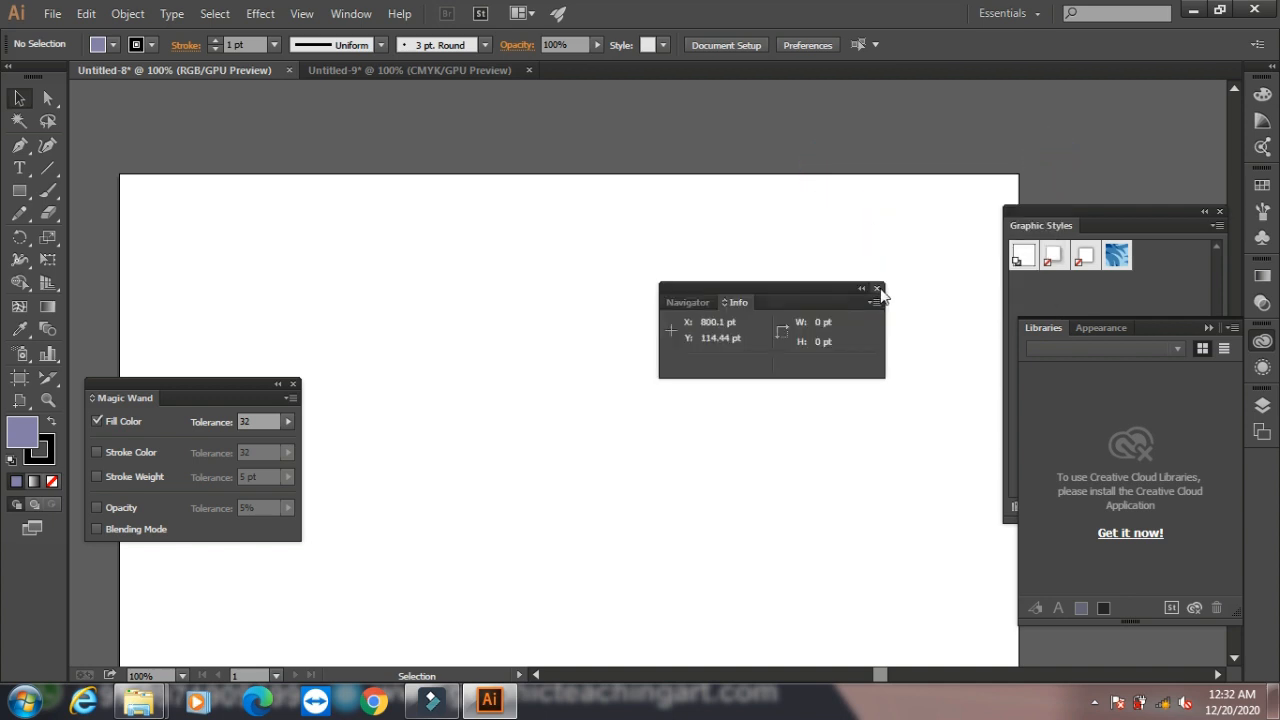
click(877, 289)
drag(159, 392, 800, 204)
- Draw nine separate purple rectangles of varying sizes scattered across the artboard
click(19, 190)
drag(174, 314, 213, 340)
drag(380, 340, 426, 396)
drag(171, 447, 176, 455)
drag(505, 495, 531, 511)
drag(706, 495, 771, 538)
drag(124, 503, 237, 573)
drag(311, 503, 376, 538)
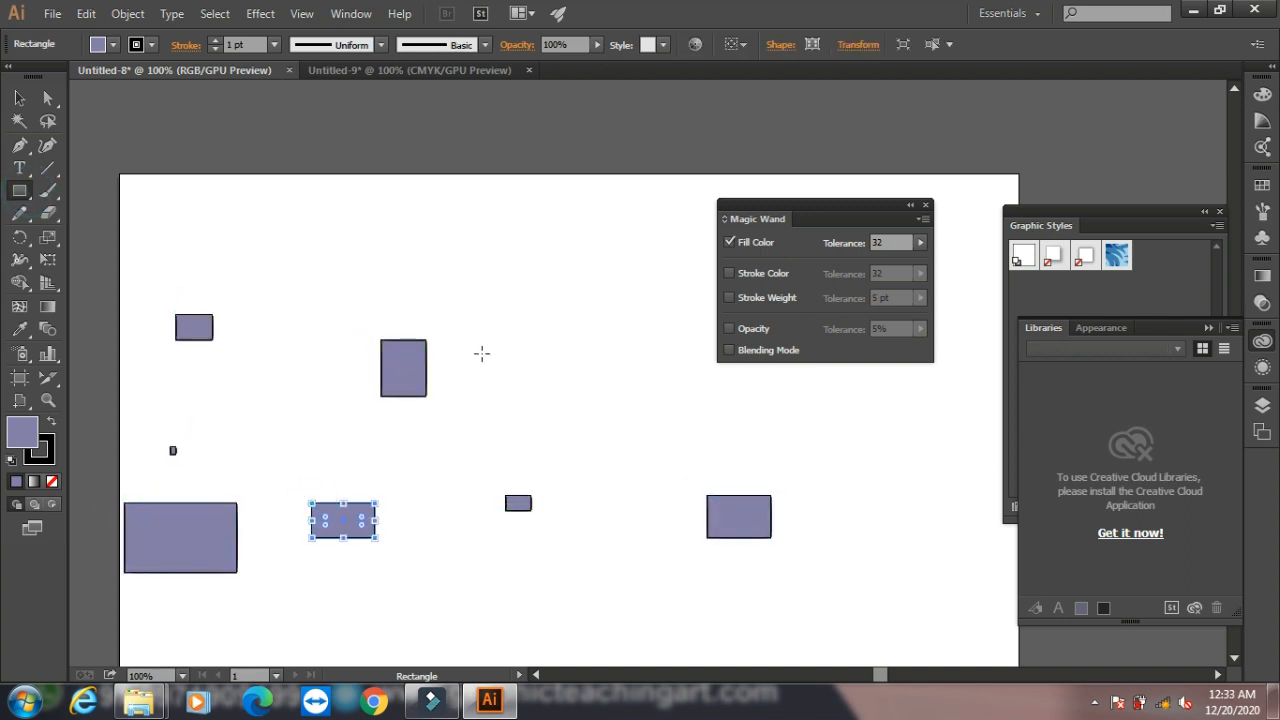
drag(481, 353, 531, 375)
drag(540, 241, 600, 264)
- Fill the four upper rectangles with blue 1309DB and clear the selection
click(19, 97)
drag(151, 180, 592, 400)
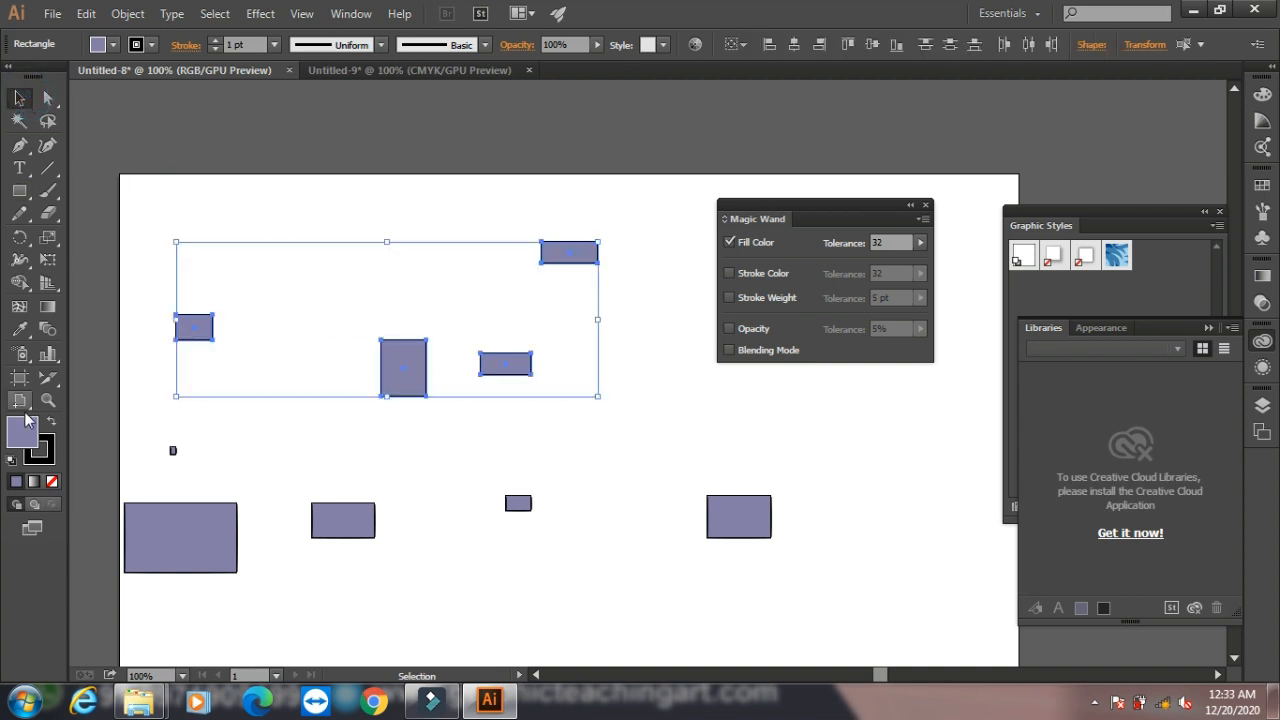
double_click(22, 428)
click(419, 413)
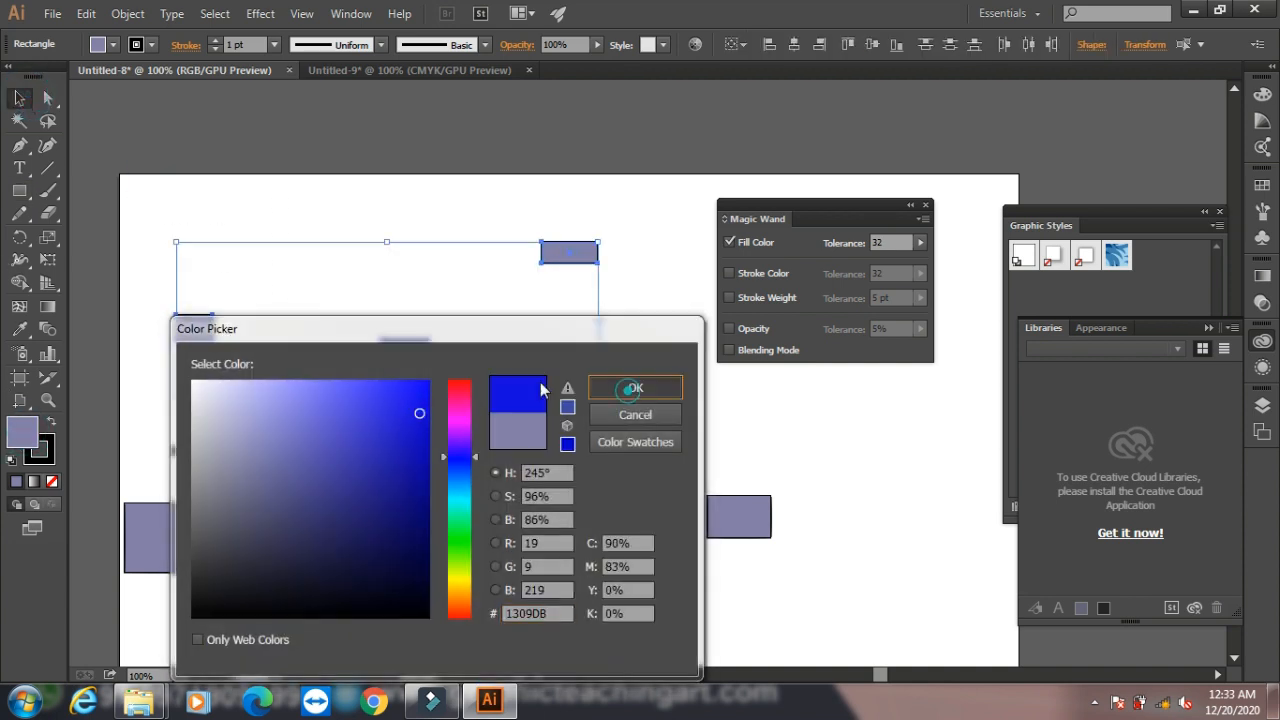
click(633, 388)
click(238, 164)
- Use the Magic Wand tool to select all the blue rectangles, and after that all the purple ones
click(19, 120)
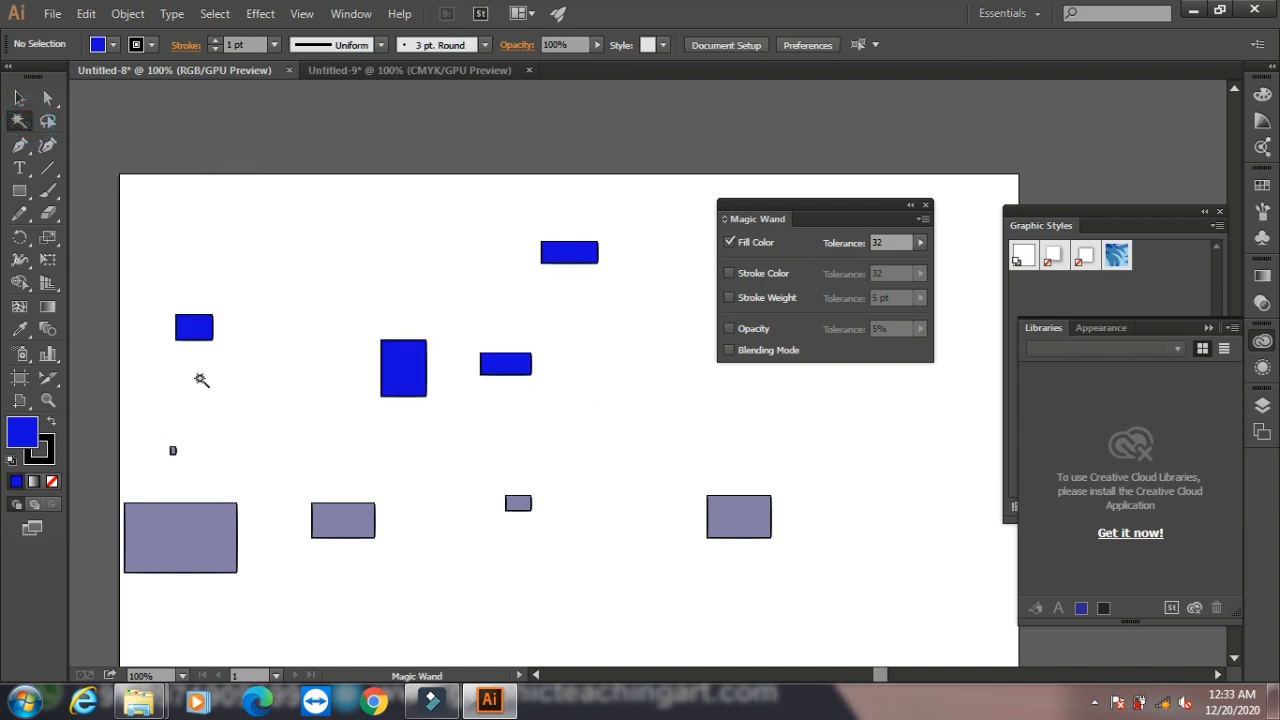
click(182, 328)
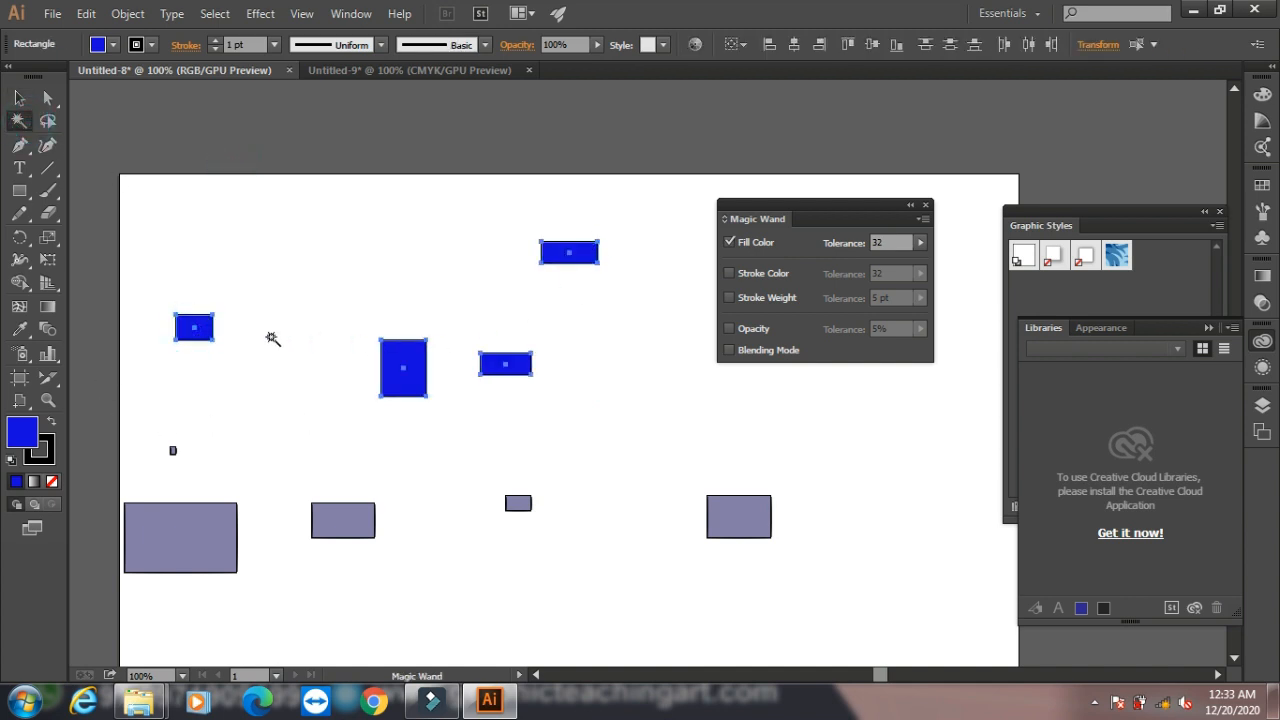
click(171, 543)
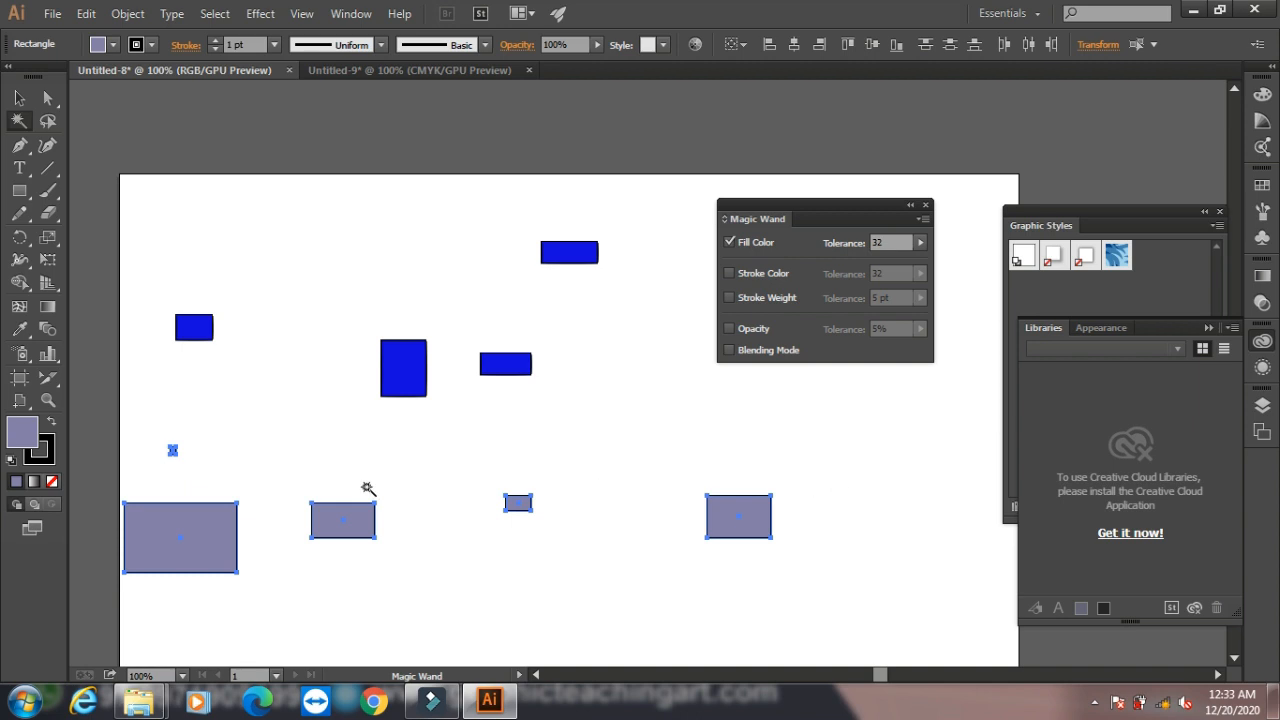
- Set the Magic Wand fill color tolerance to 111, add the blue rectangles to the selection and close the Magic Wand panel
click(920, 244)
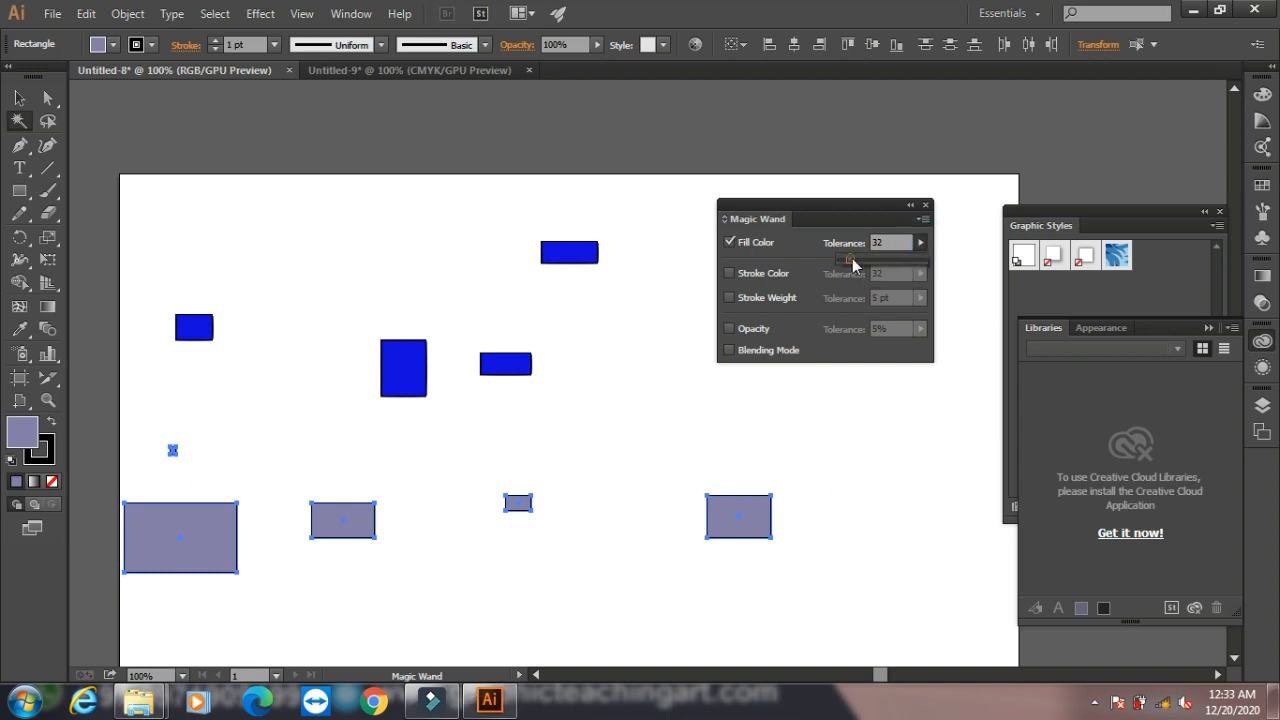
mouse_move(846, 262)
mouse_down()
mouse_move(876, 260)
mouse_move(860, 270)
mouse_up()
click(231, 257)
shift+click(194, 330)
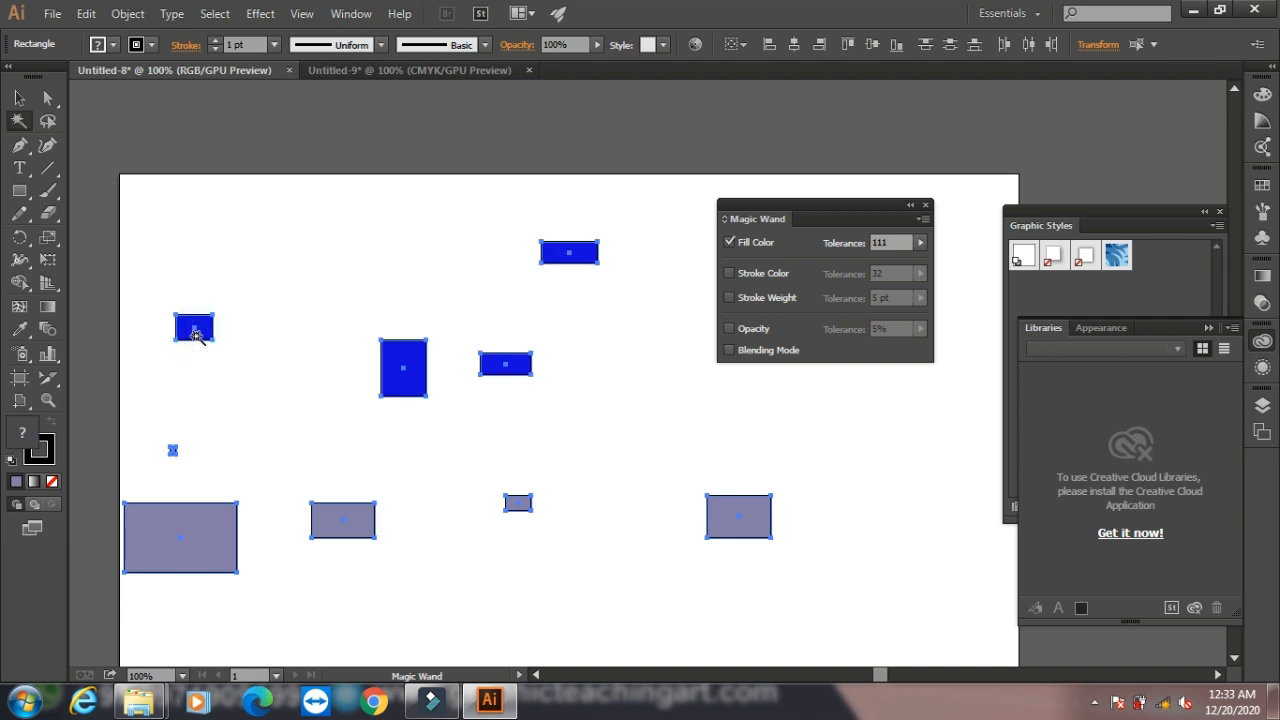
click(922, 207)
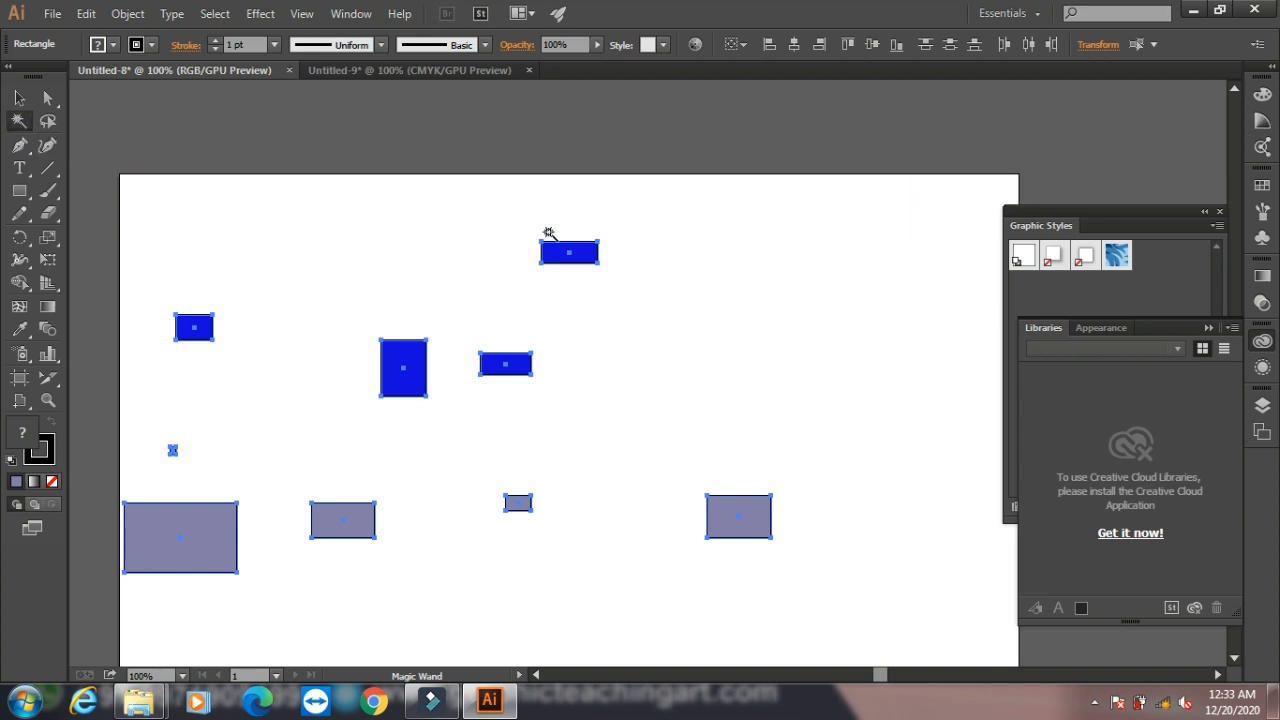
- Display the Navigator and use it to zoom the artboard in to 200% and back out to 100%
click(351, 14)
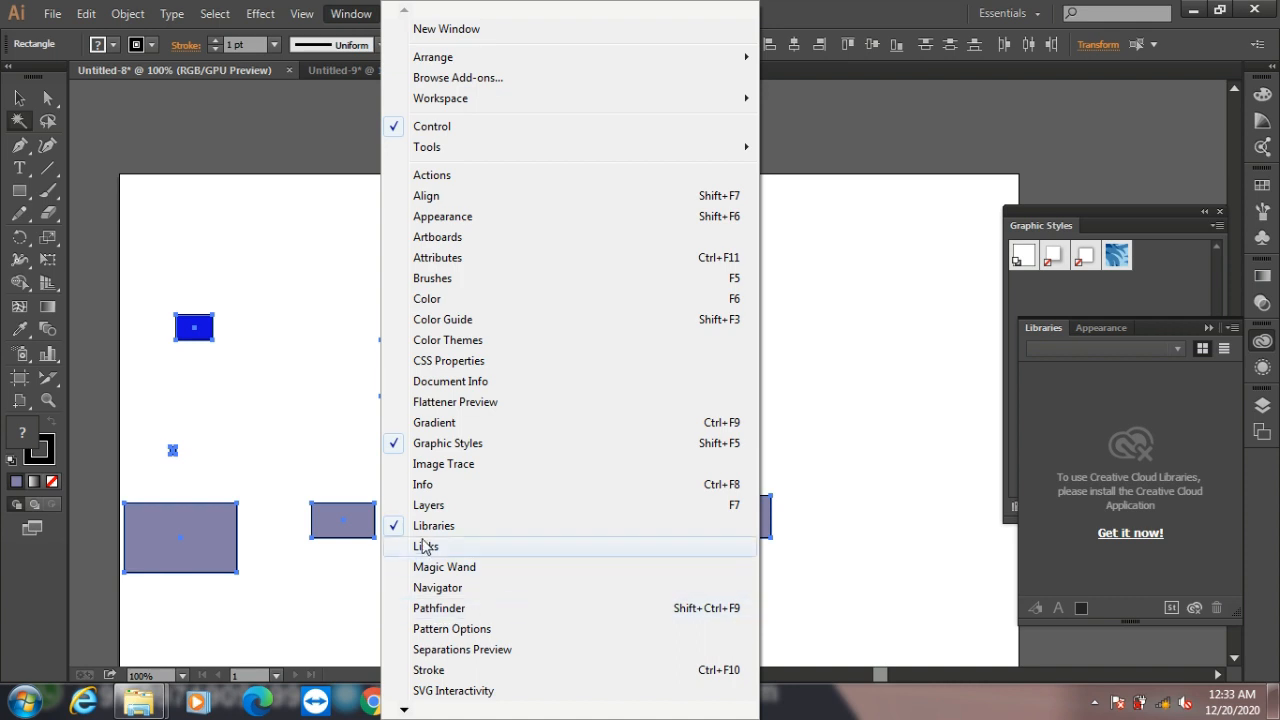
click(484, 588)
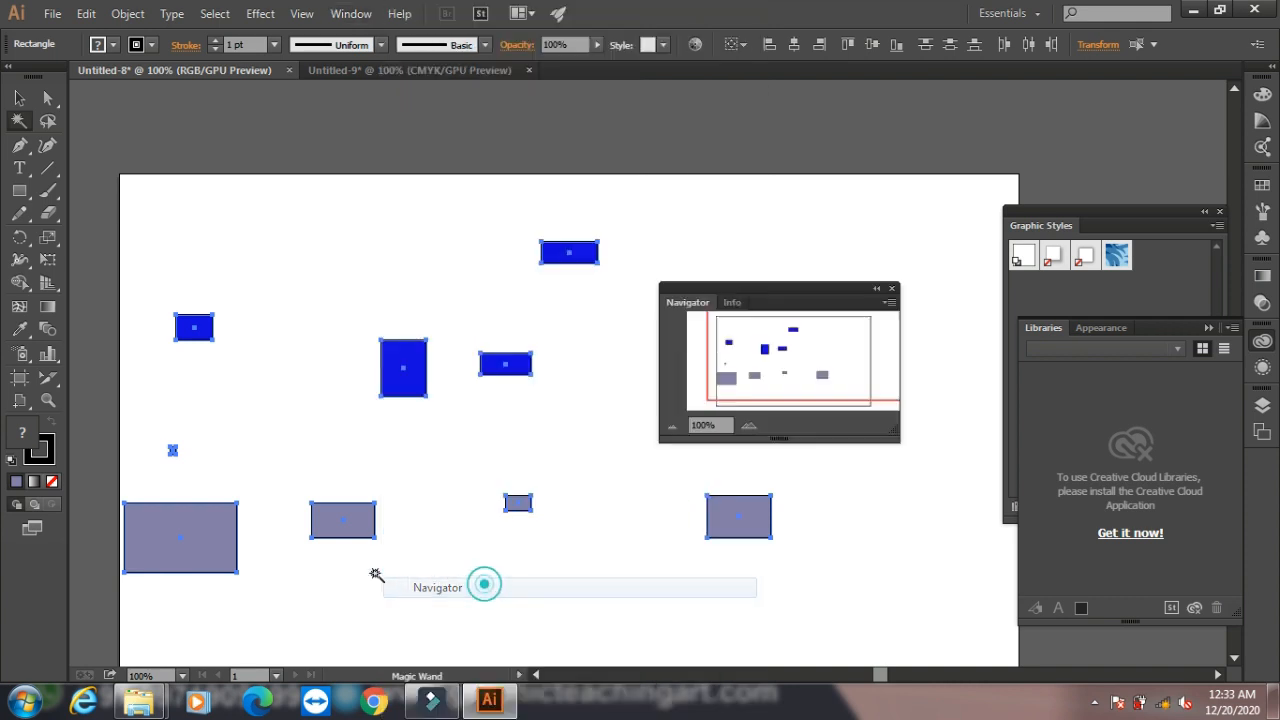
click(748, 425)
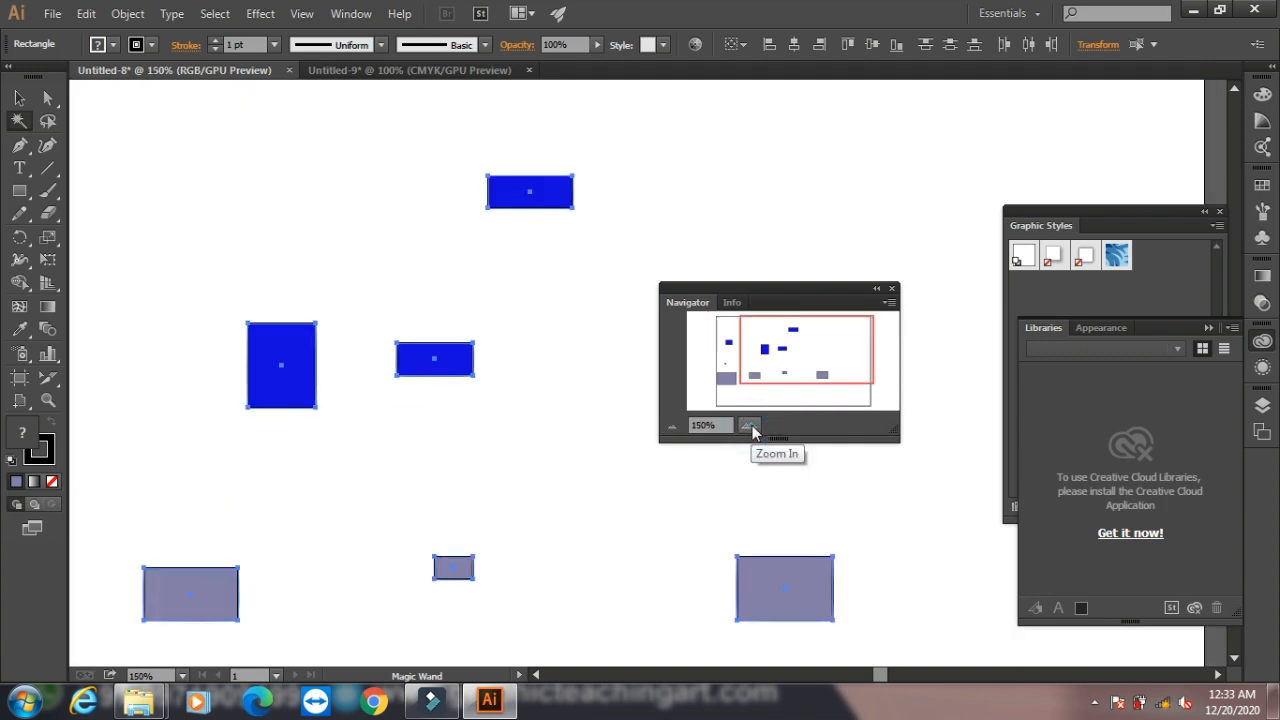
click(748, 425)
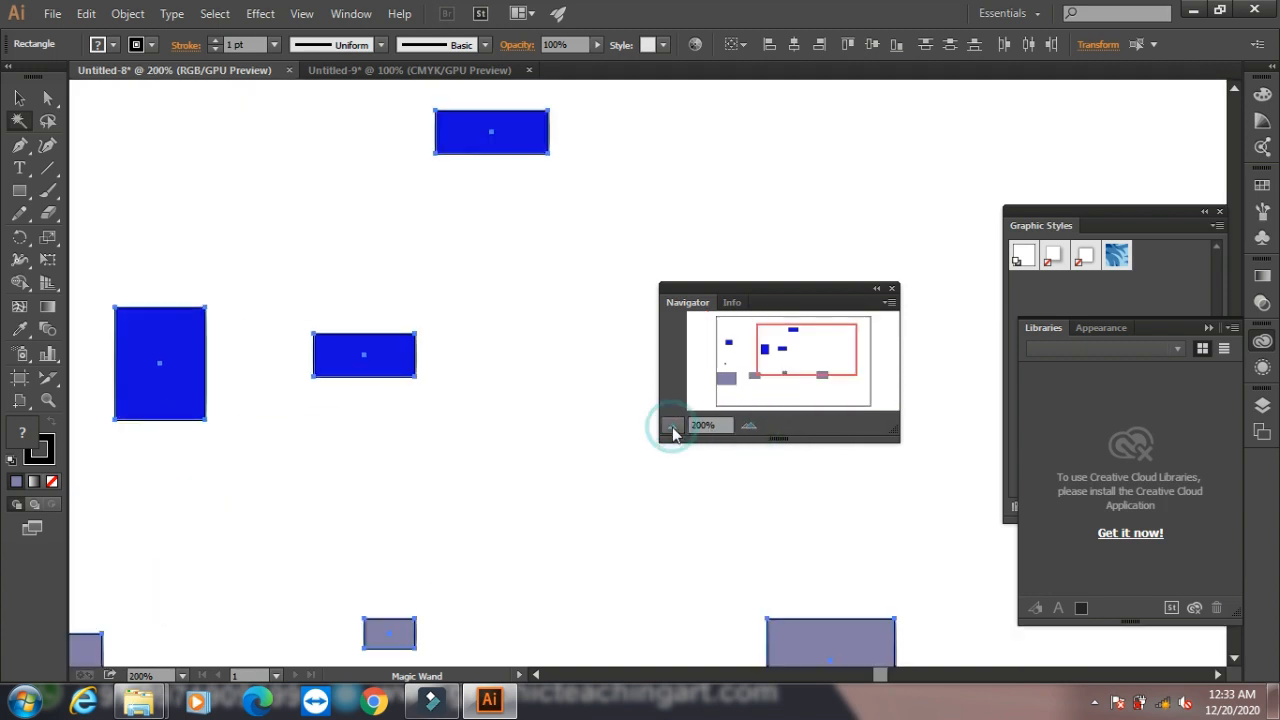
click(672, 428)
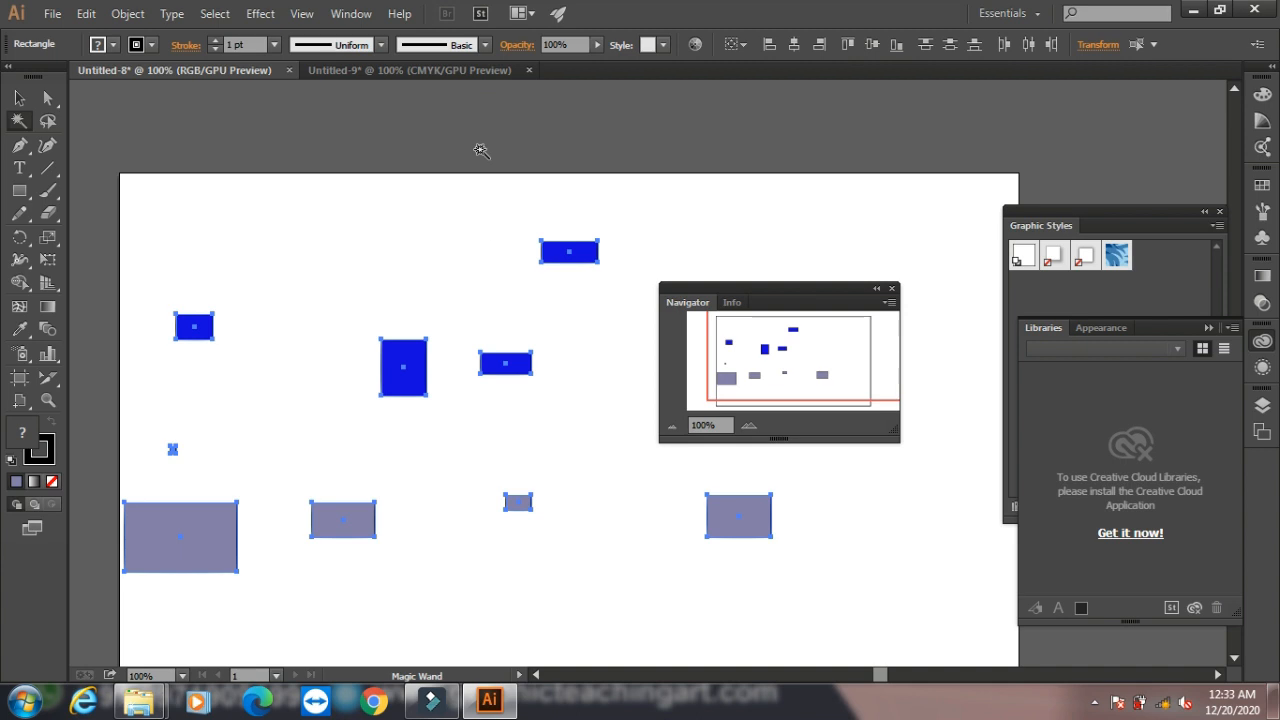
- Display the Pathfinder options and delete all the selected blue and purple rectangles
click(355, 14)
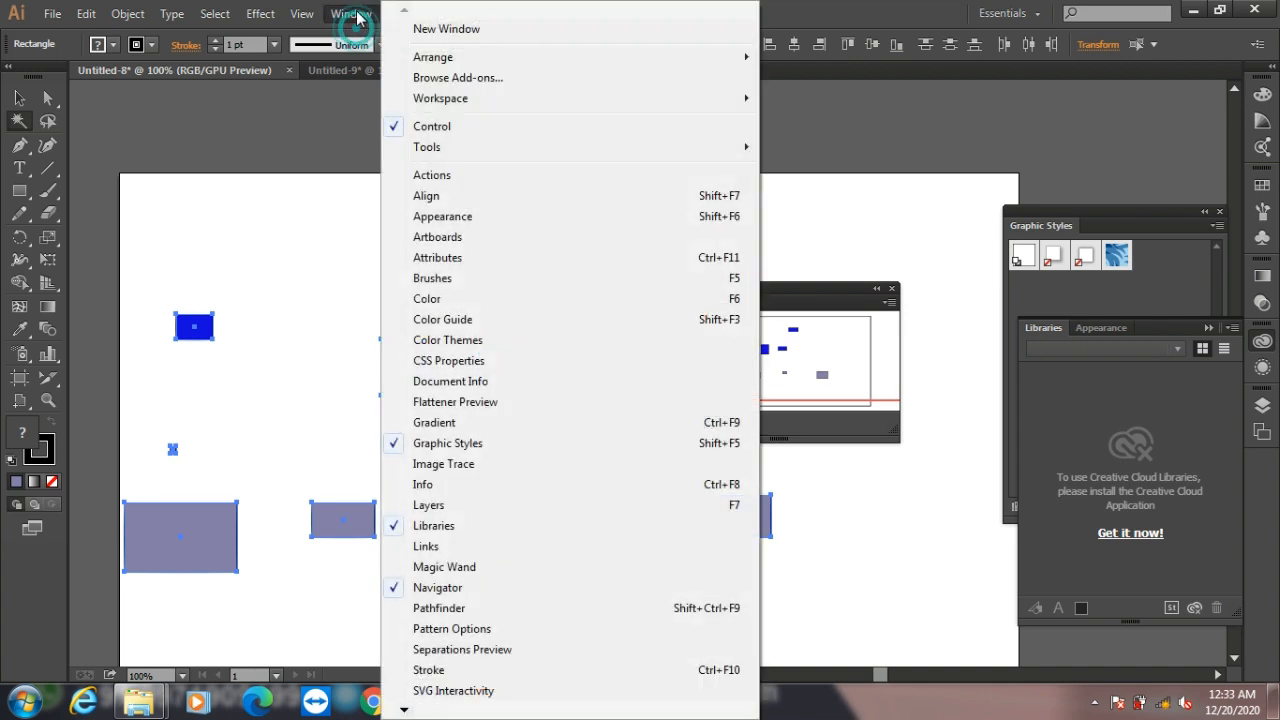
click(472, 608)
click(19, 98)
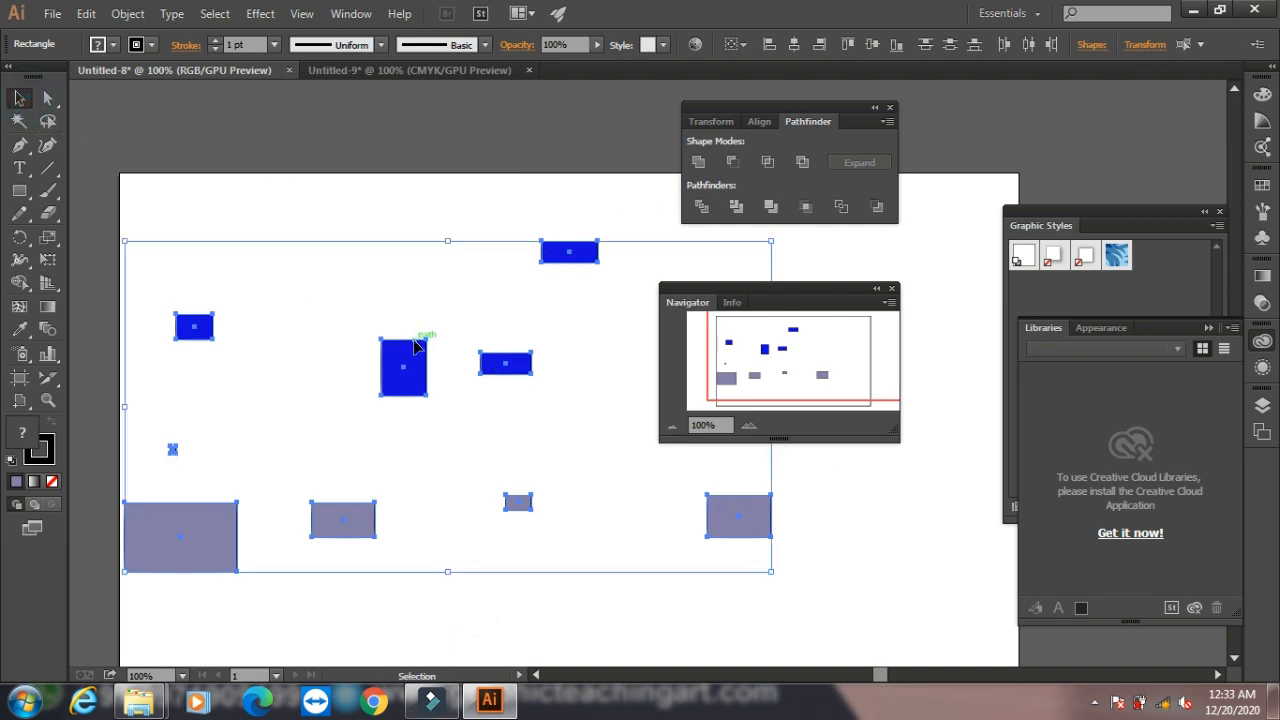
key(Delete)
- Draw a large rectangle with a narrow one overlapping its lower edge, and unite both into a single shape
click(19, 190)
drag(222, 227, 431, 409)
drag(362, 306, 296, 481)
click(19, 97)
drag(208, 206, 520, 560)
click(697, 160)
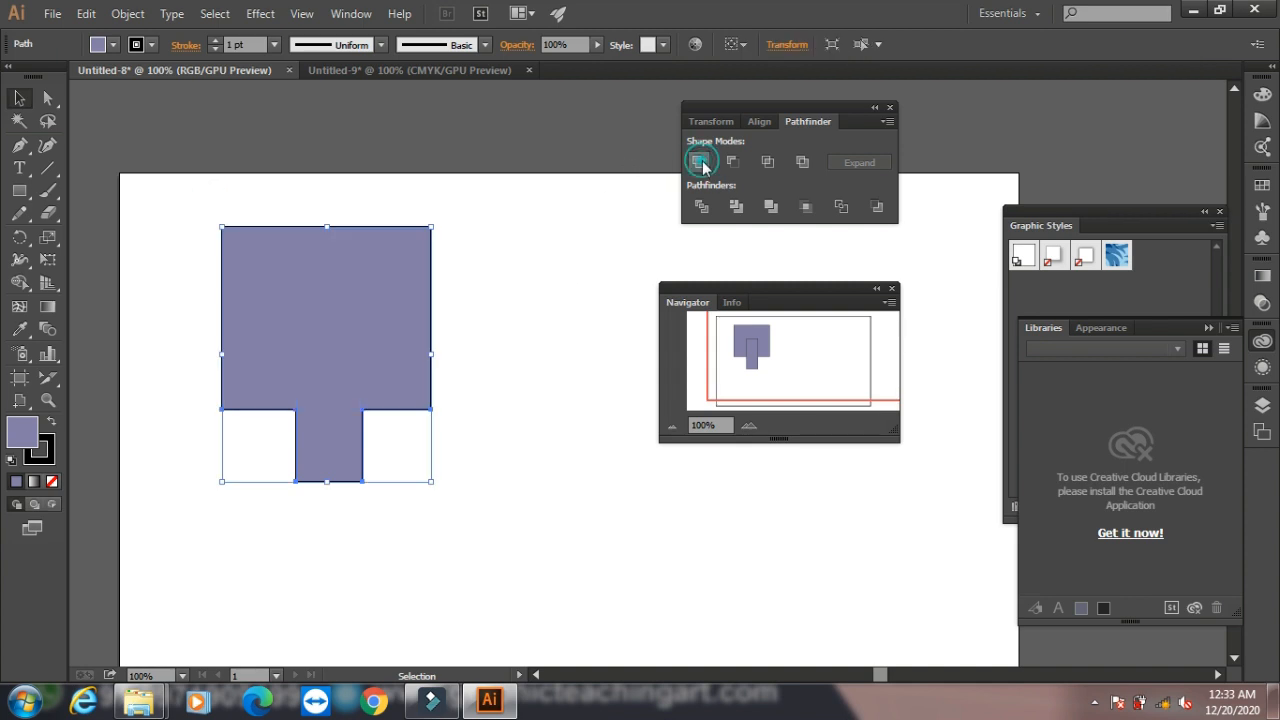
- Display the Pattern Options and try to make a pattern from the united purple shape
click(350, 14)
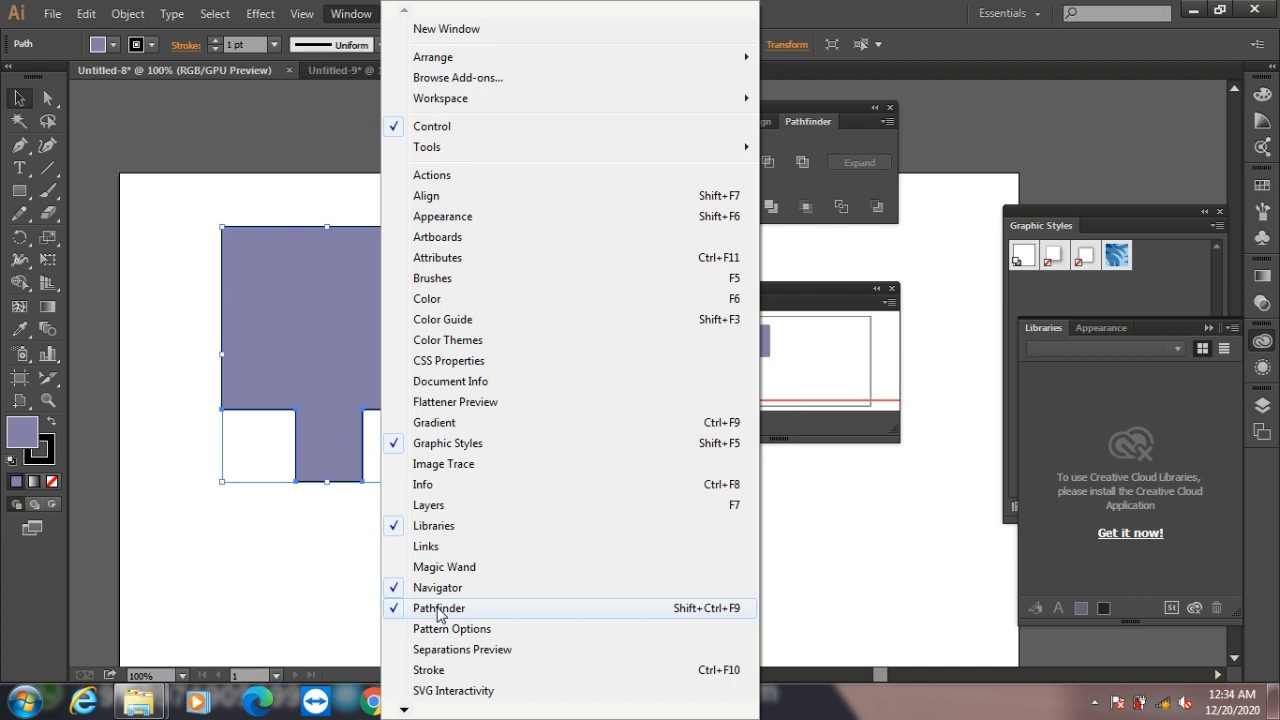
click(475, 629)
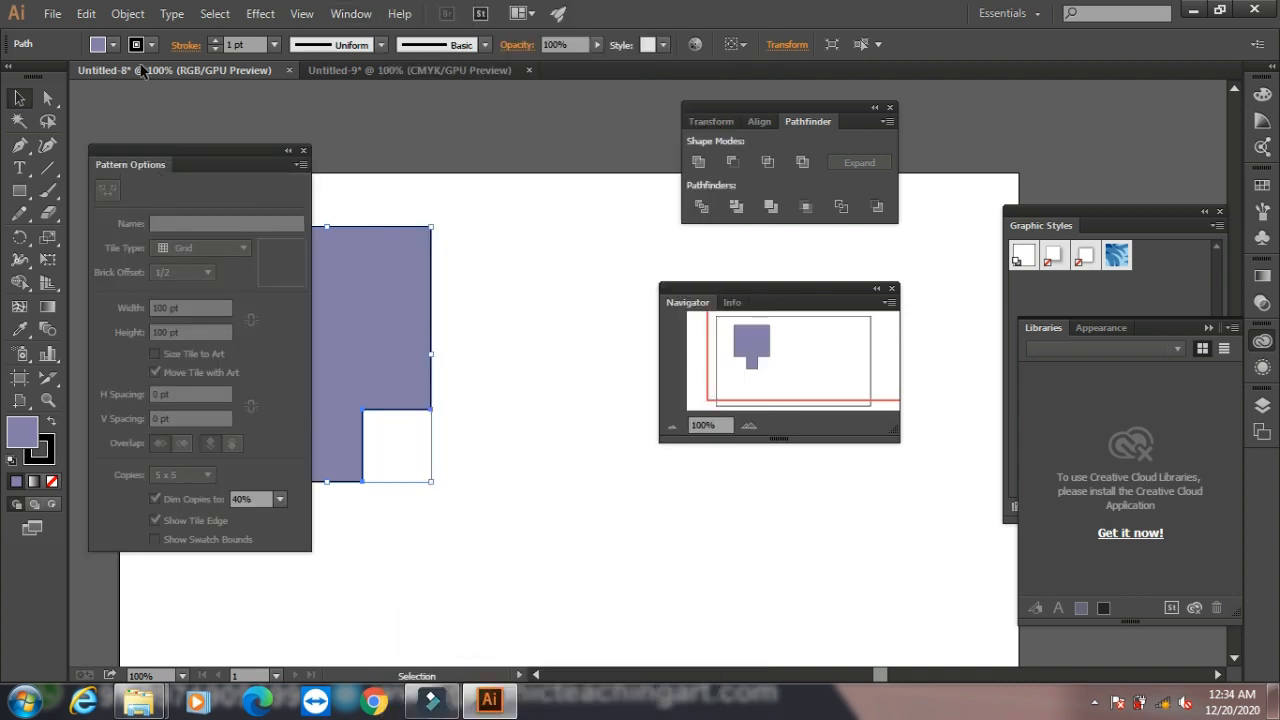
click(127, 13)
mouse_move(316, 443)
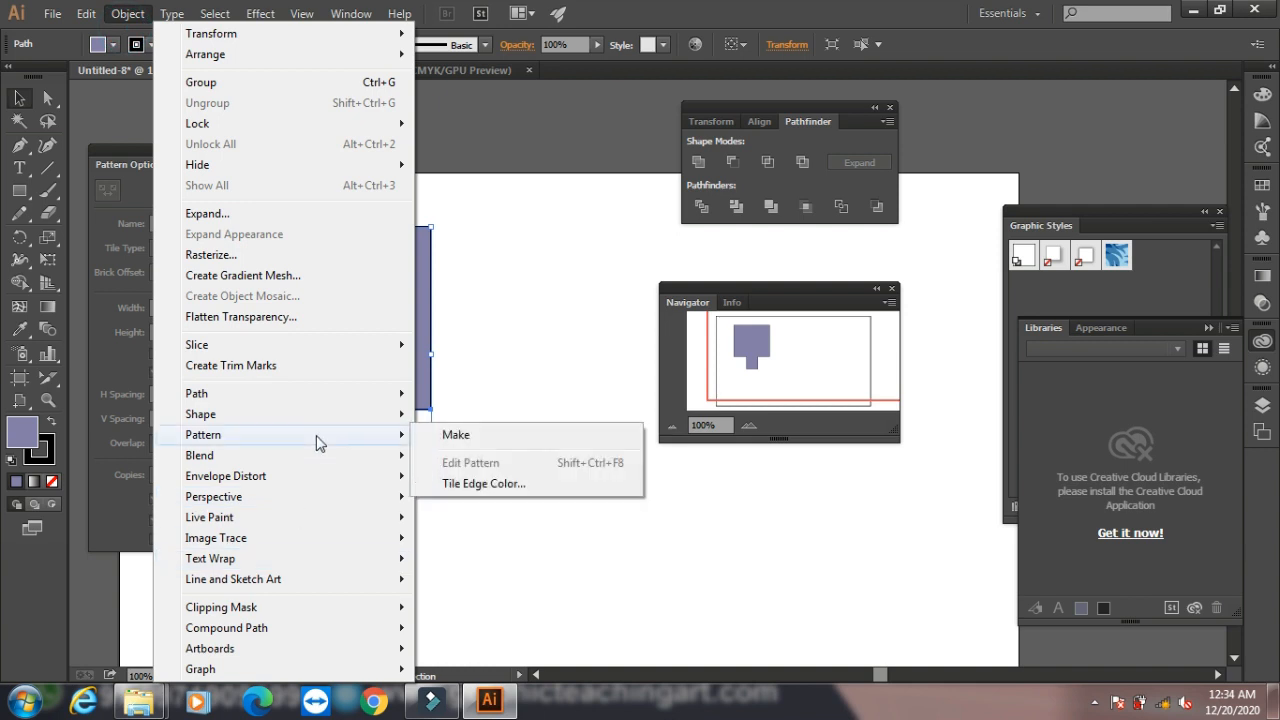
click(470, 437)
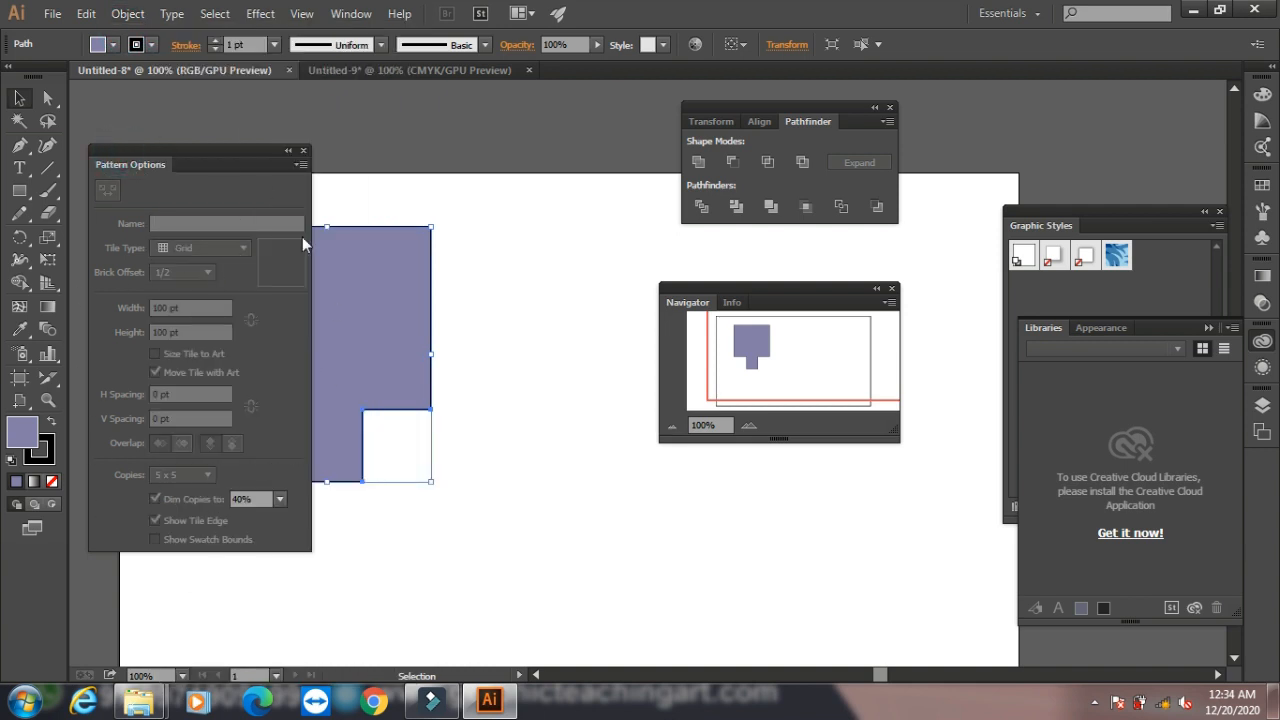
- Display the Separations Preview, turn on Overprint Preview for the CMYK document Untitled-9, and return to Untitled-8
click(349, 13)
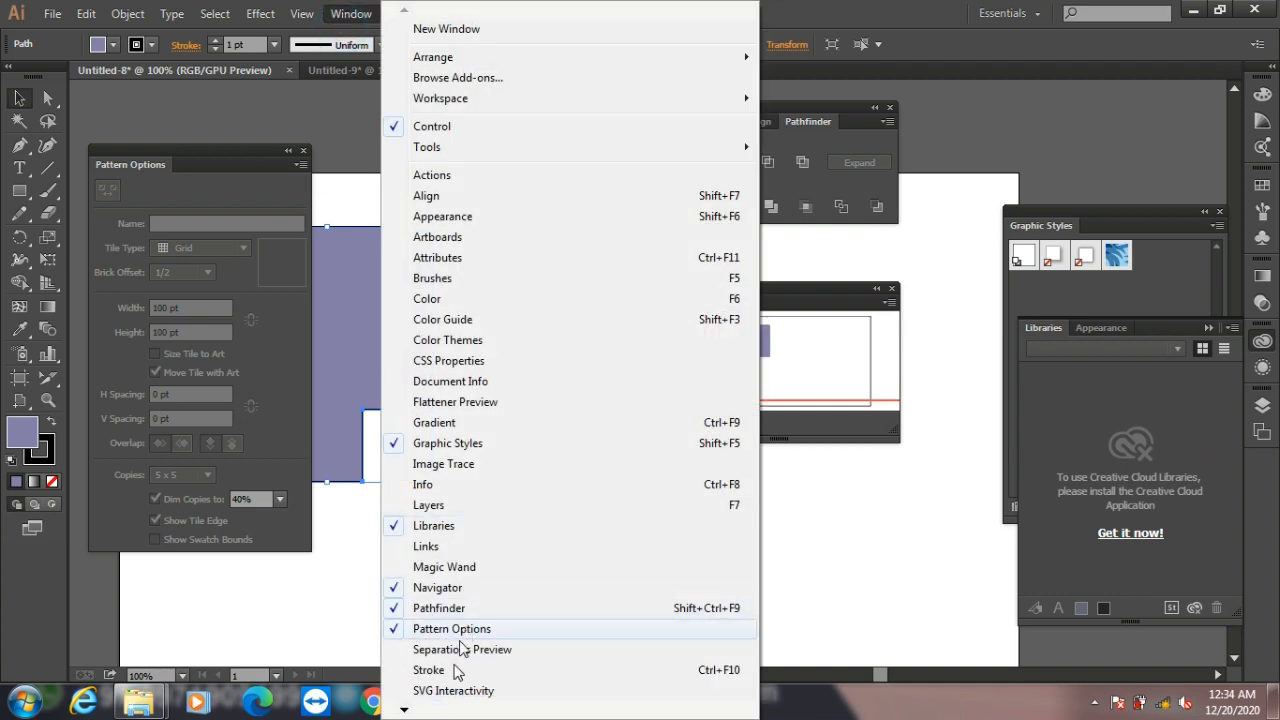
mouse_move(400, 711)
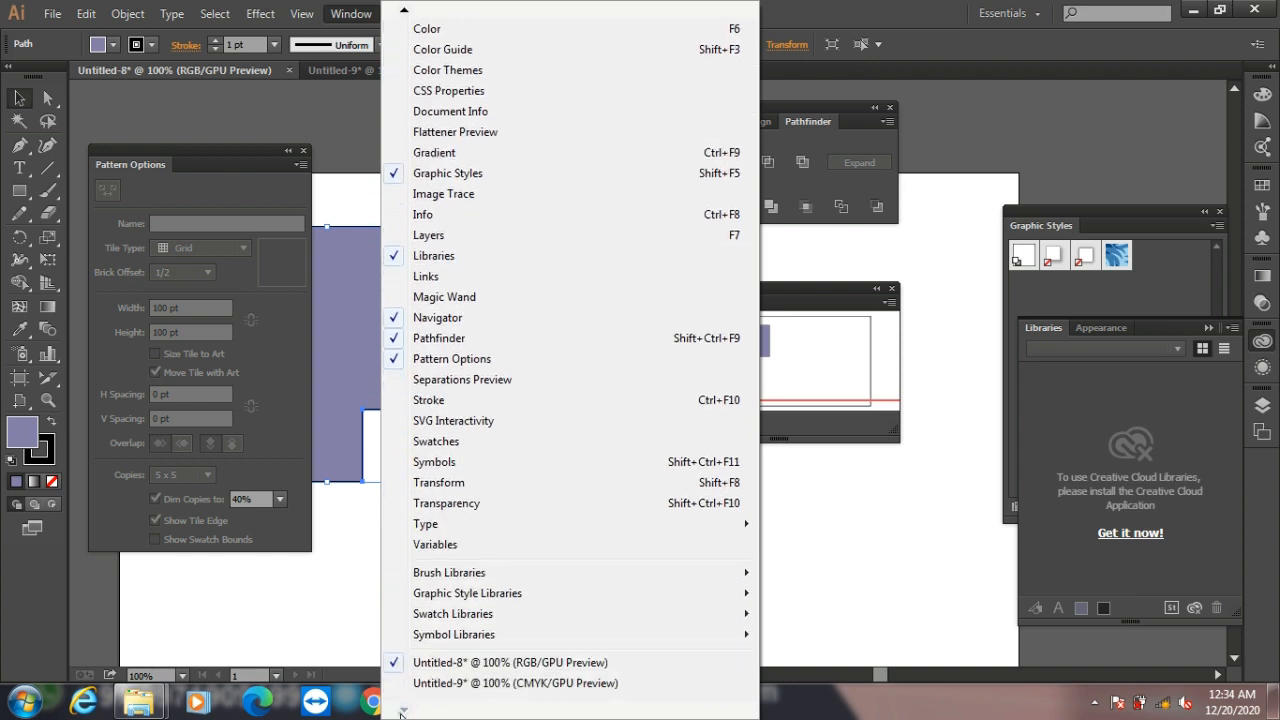
click(458, 379)
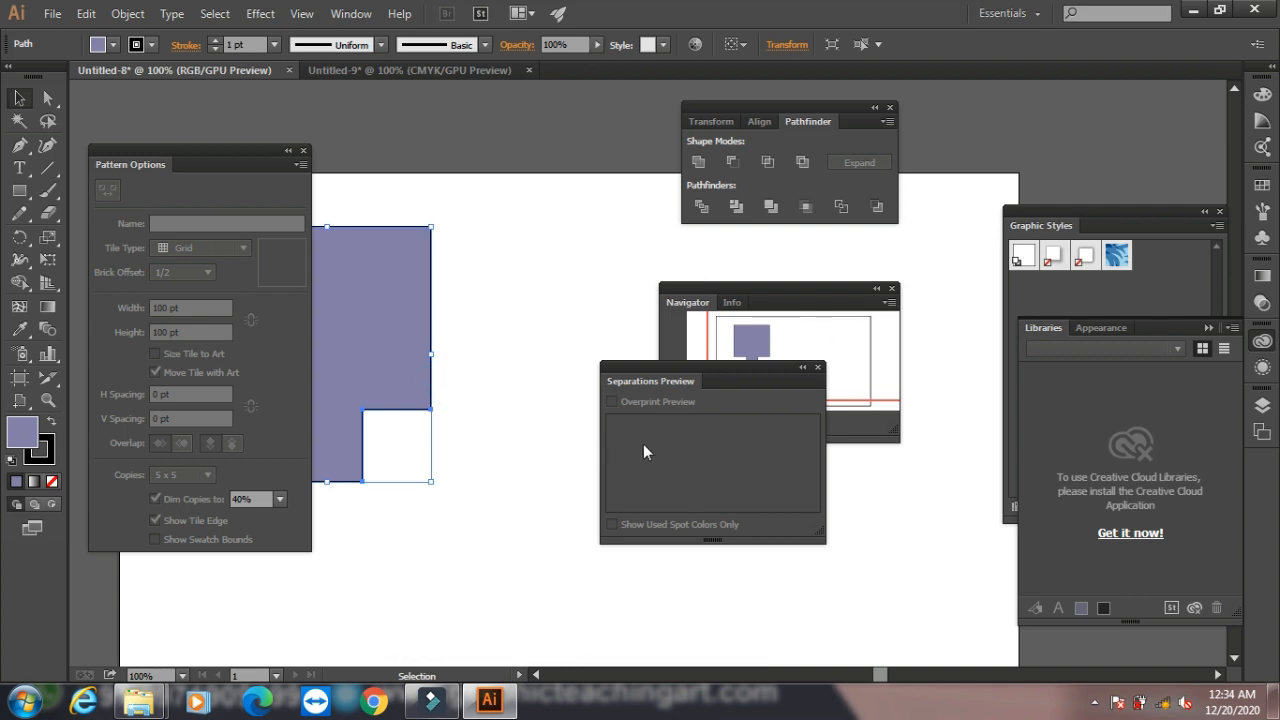
click(380, 67)
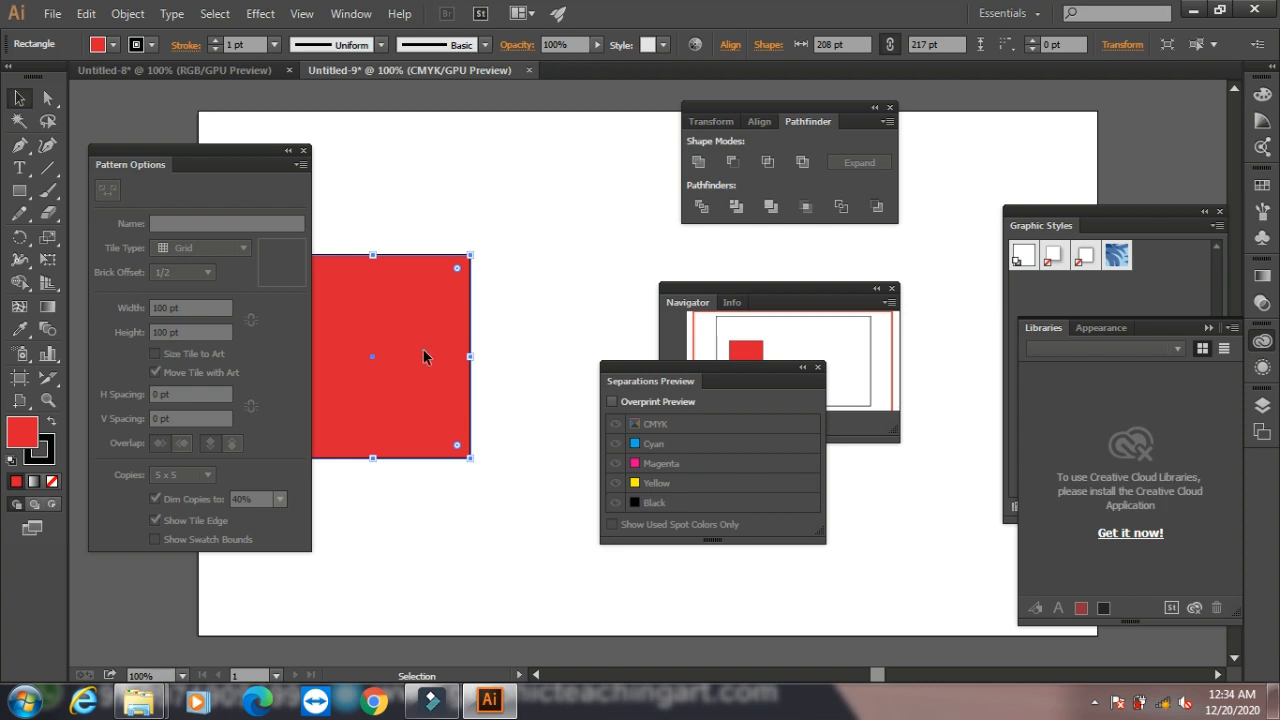
click(721, 541)
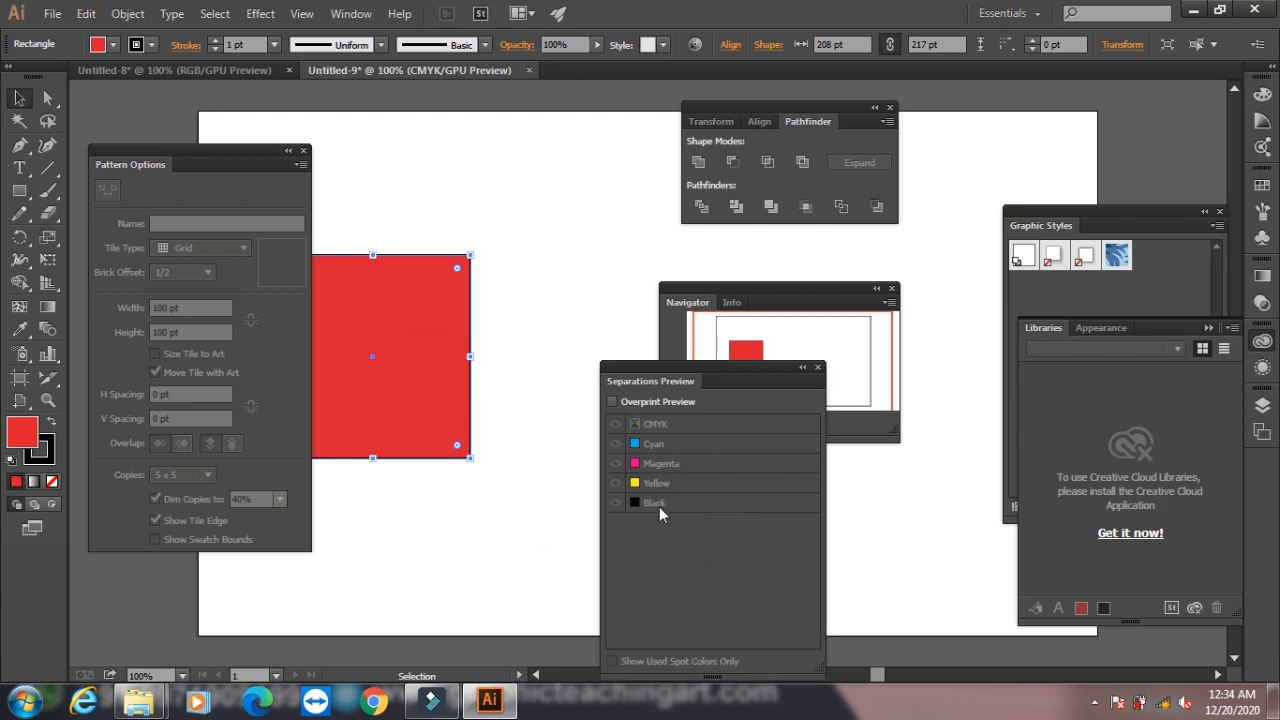
click(614, 403)
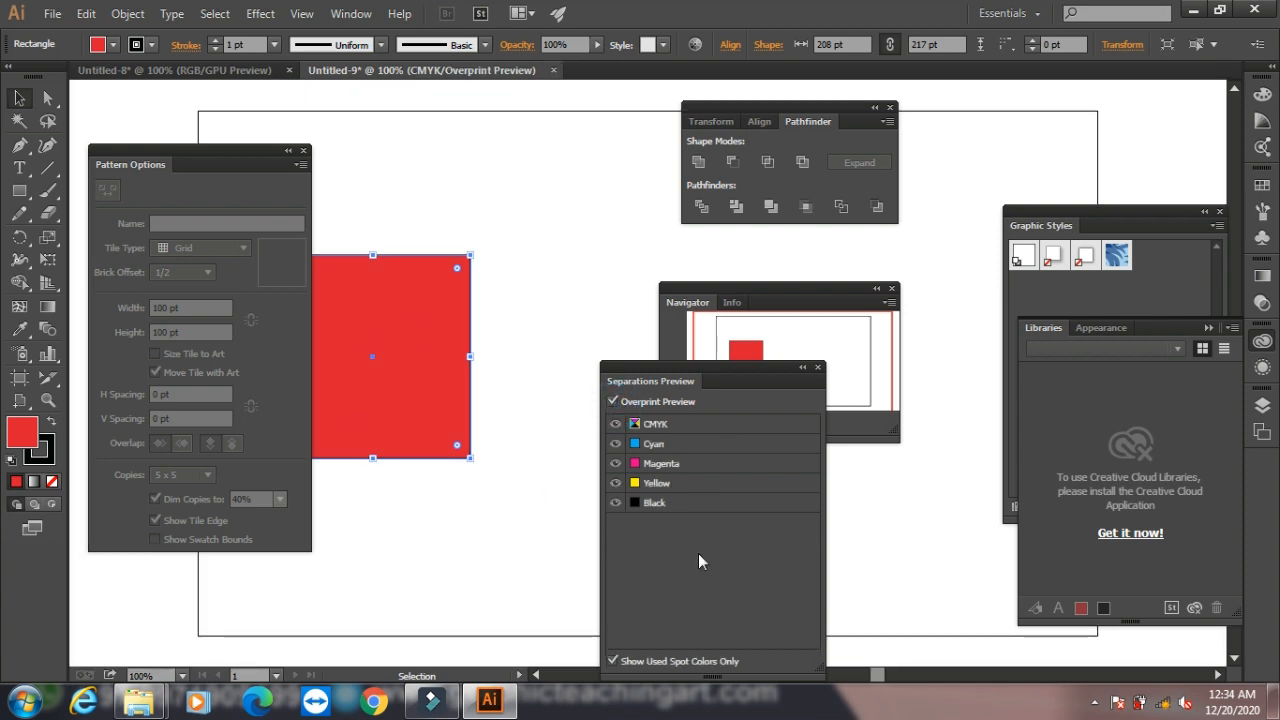
click(243, 71)
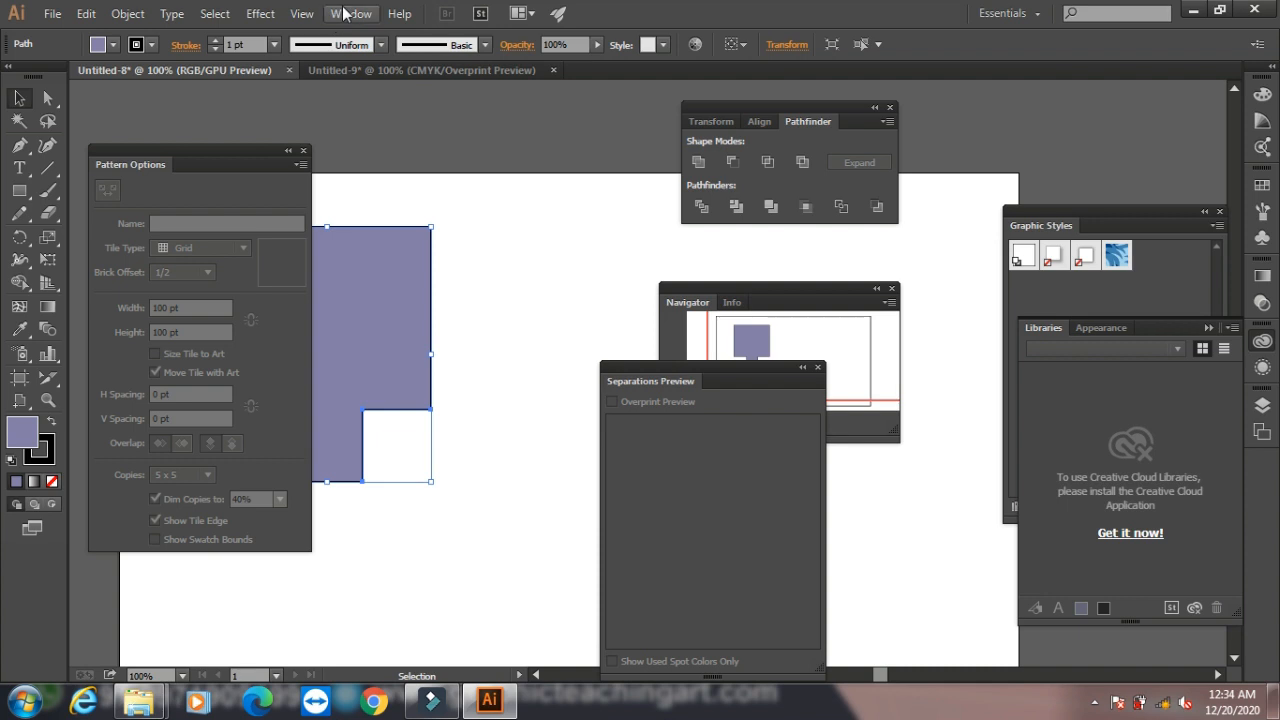
- Display the Stroke options and close the Pattern Options
click(345, 13)
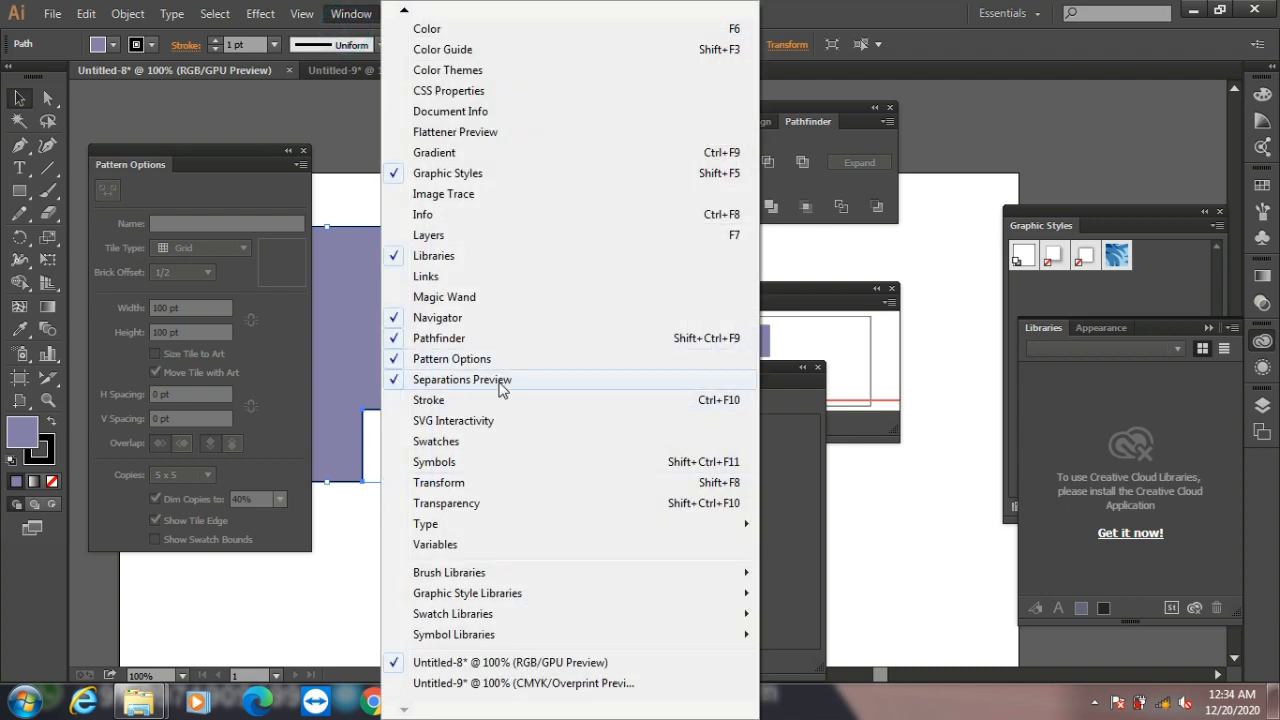
click(424, 401)
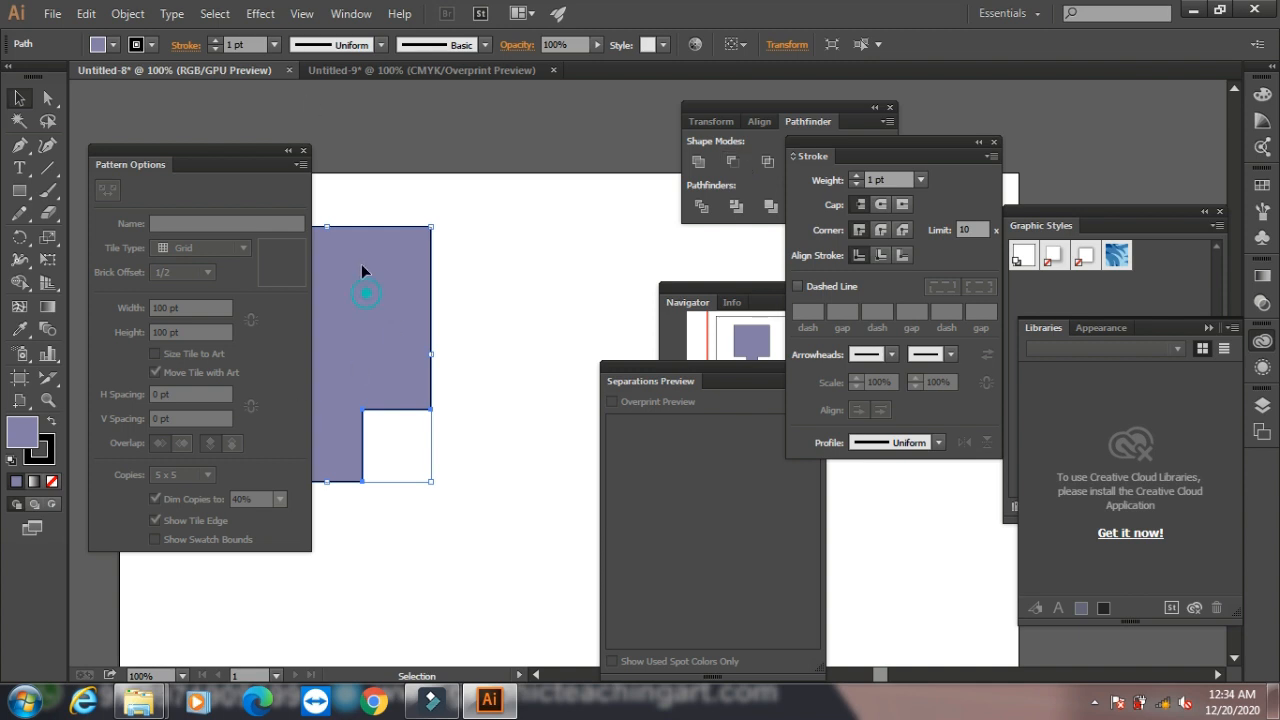
click(304, 150)
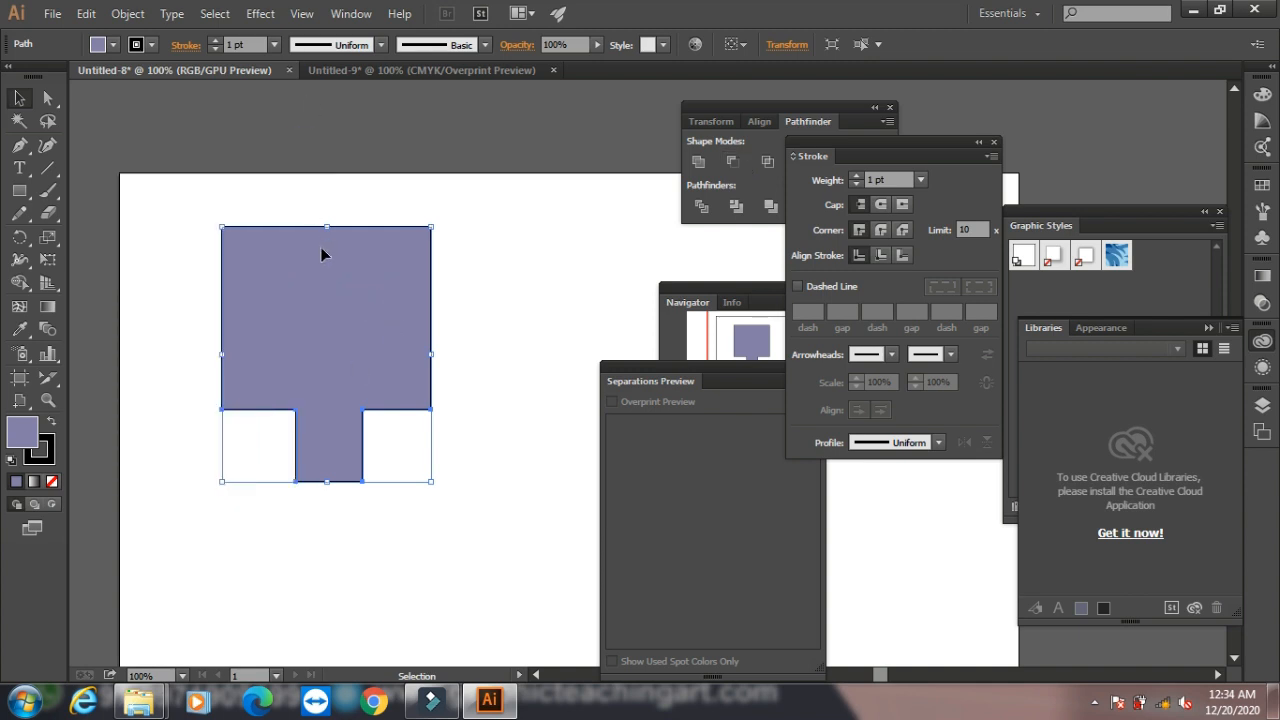
- Delete the united purple shape and draw a large unfilled ellipse in its place
key(Delete)
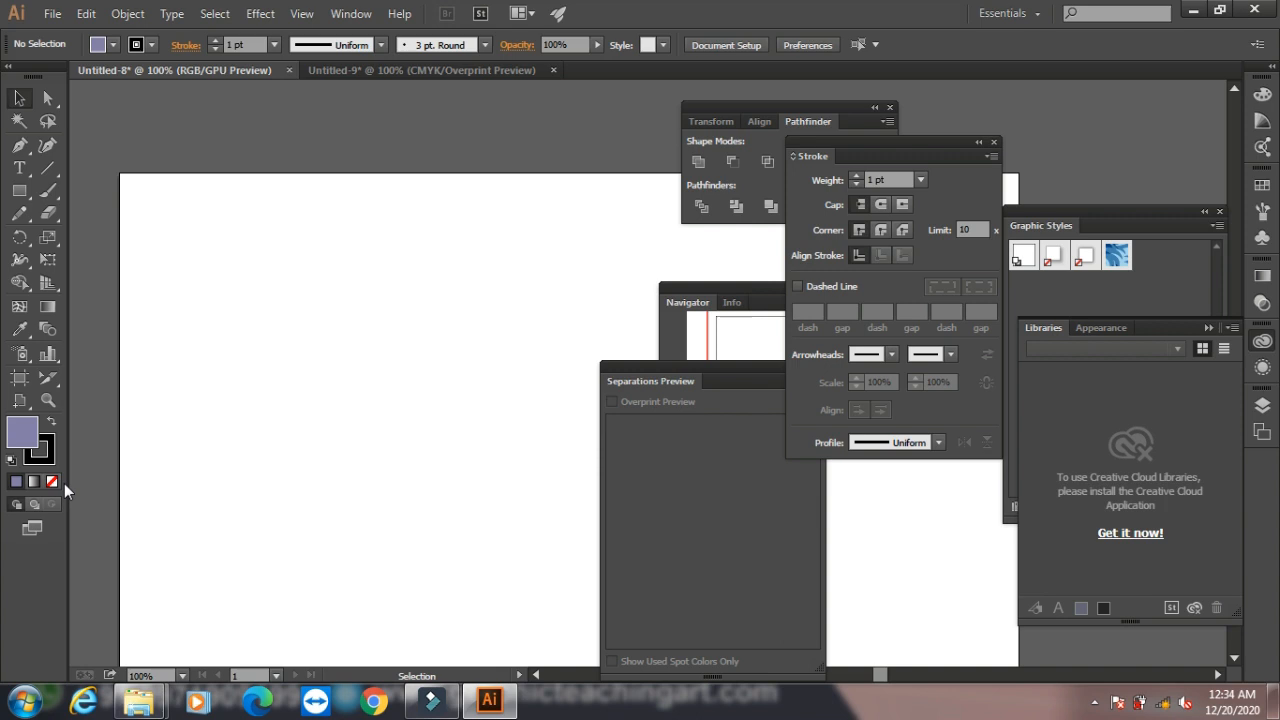
click(52, 481)
drag(19, 190, 470, 547)
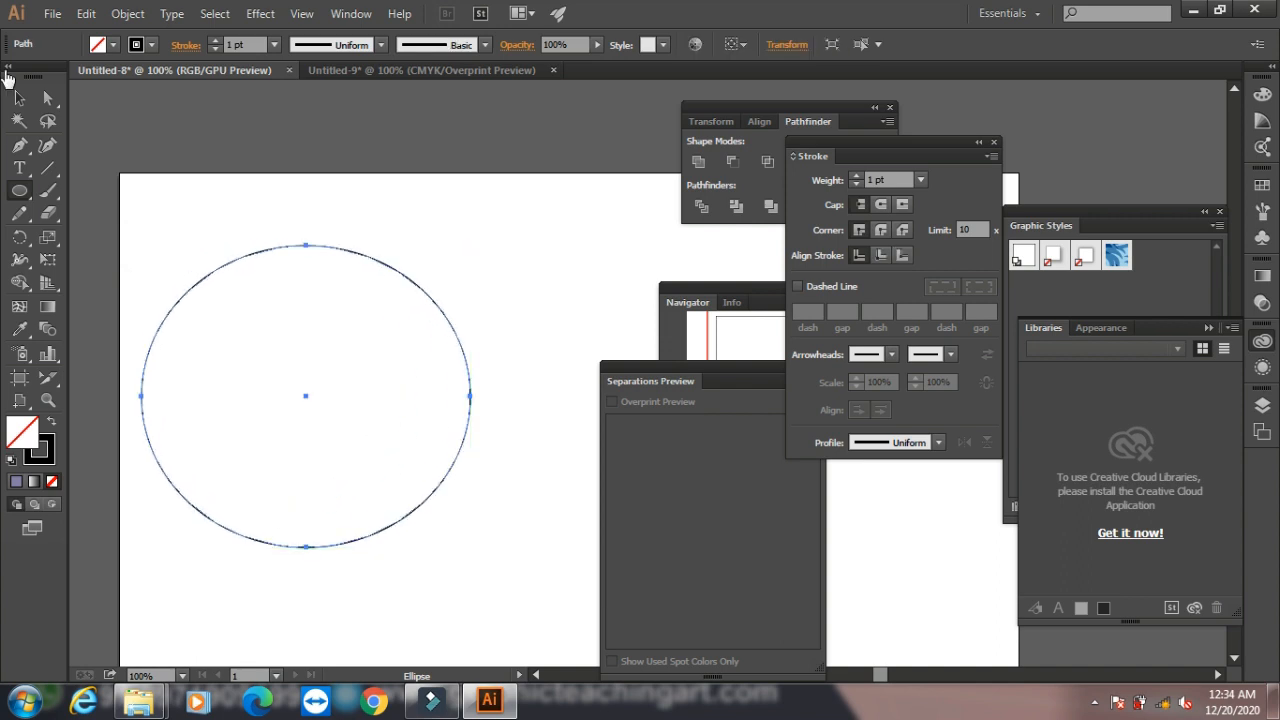
click(19, 98)
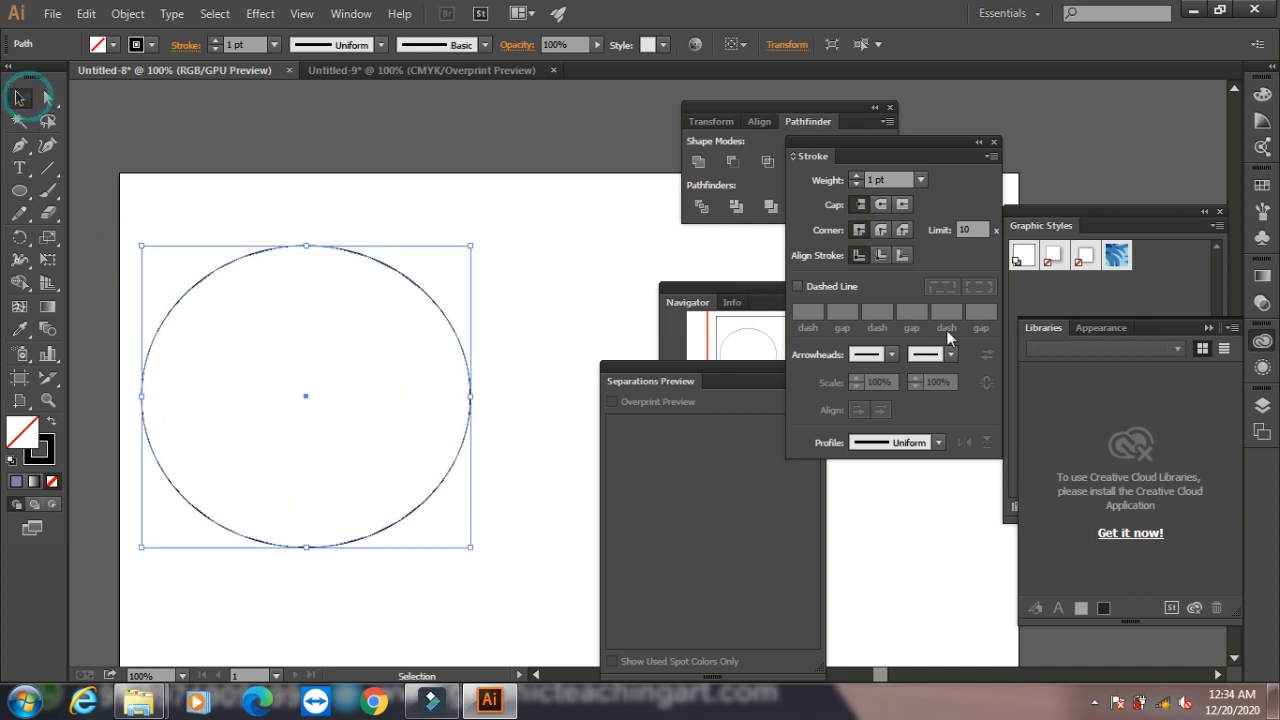
- Set the ellipse's stroke weight to 5 pt
click(857, 175)
click(857, 175)
click(857, 175)
click(857, 175)
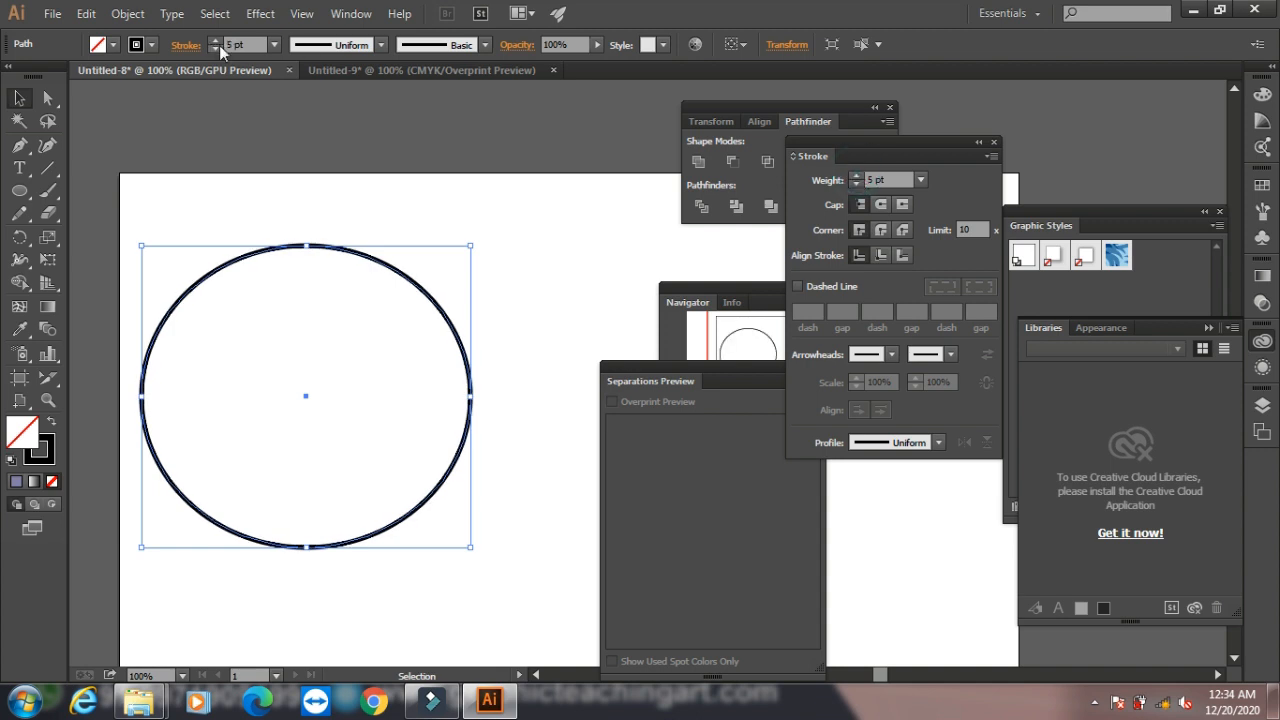
- Make the ellipse's stroke a dashed line with 12 pt dashes and 9 pt gaps, aligning the dashes to corners and path ends
click(798, 287)
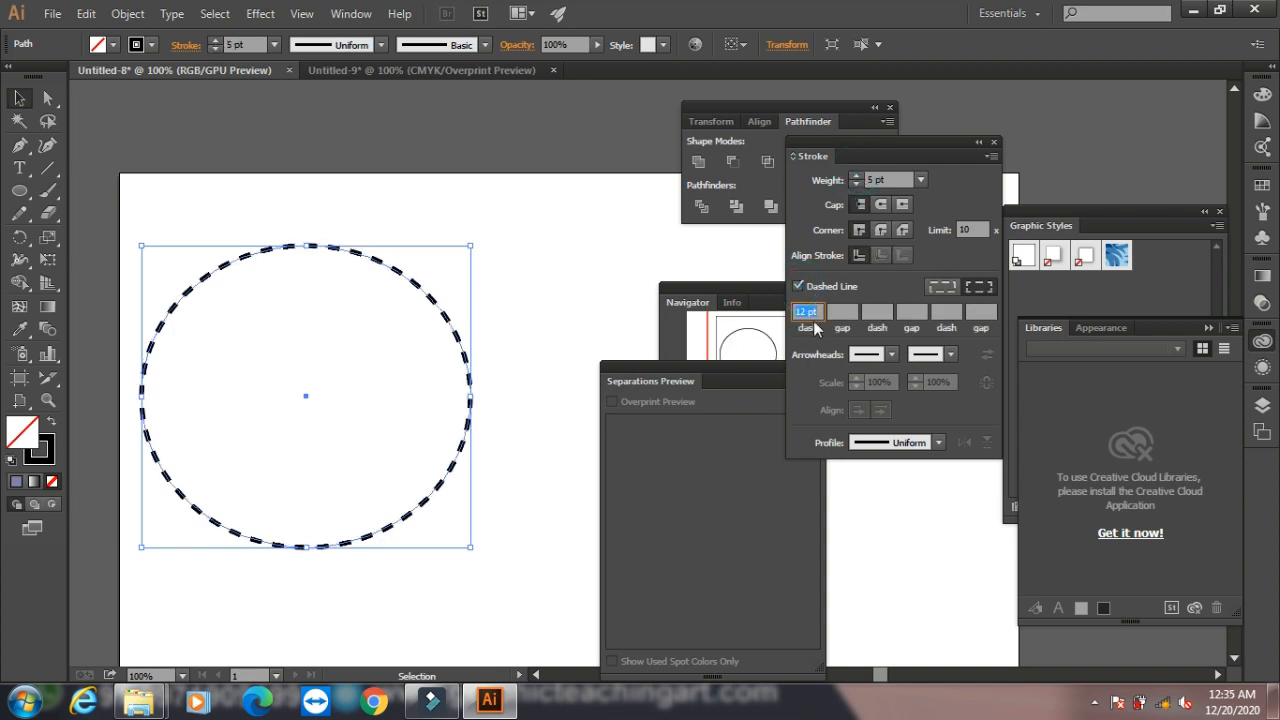
click(950, 289)
click(974, 288)
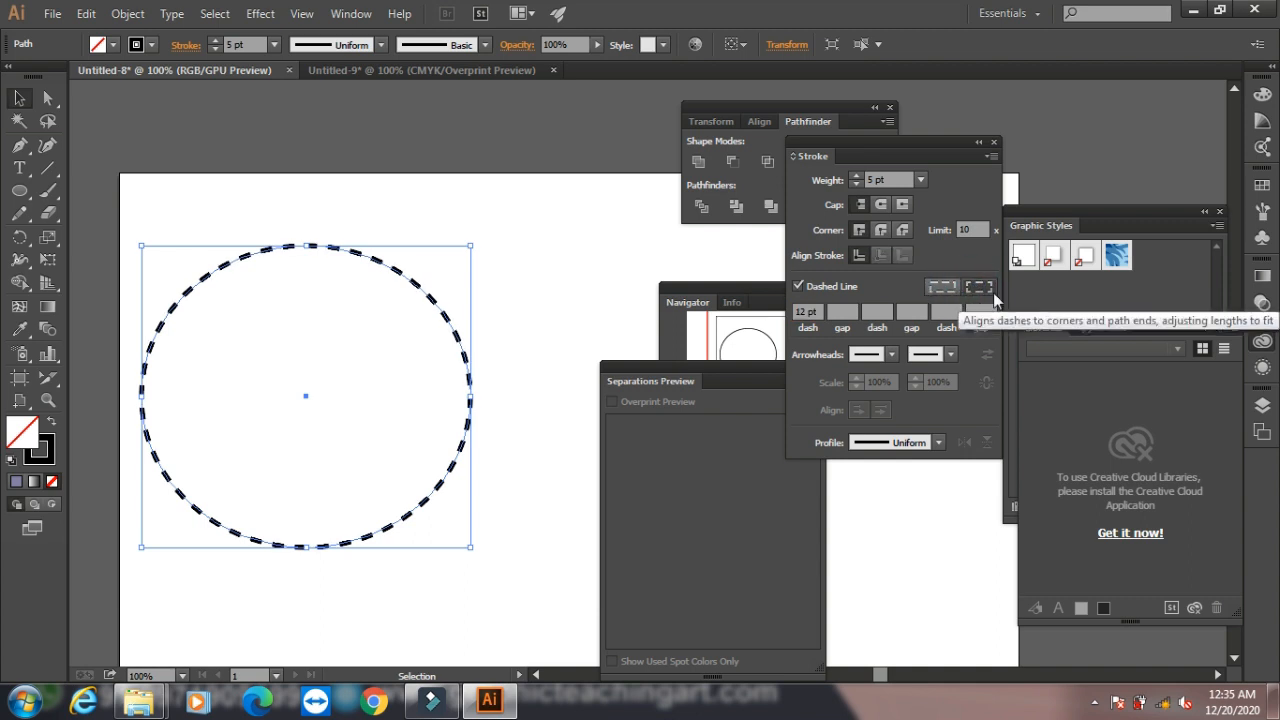
click(840, 316)
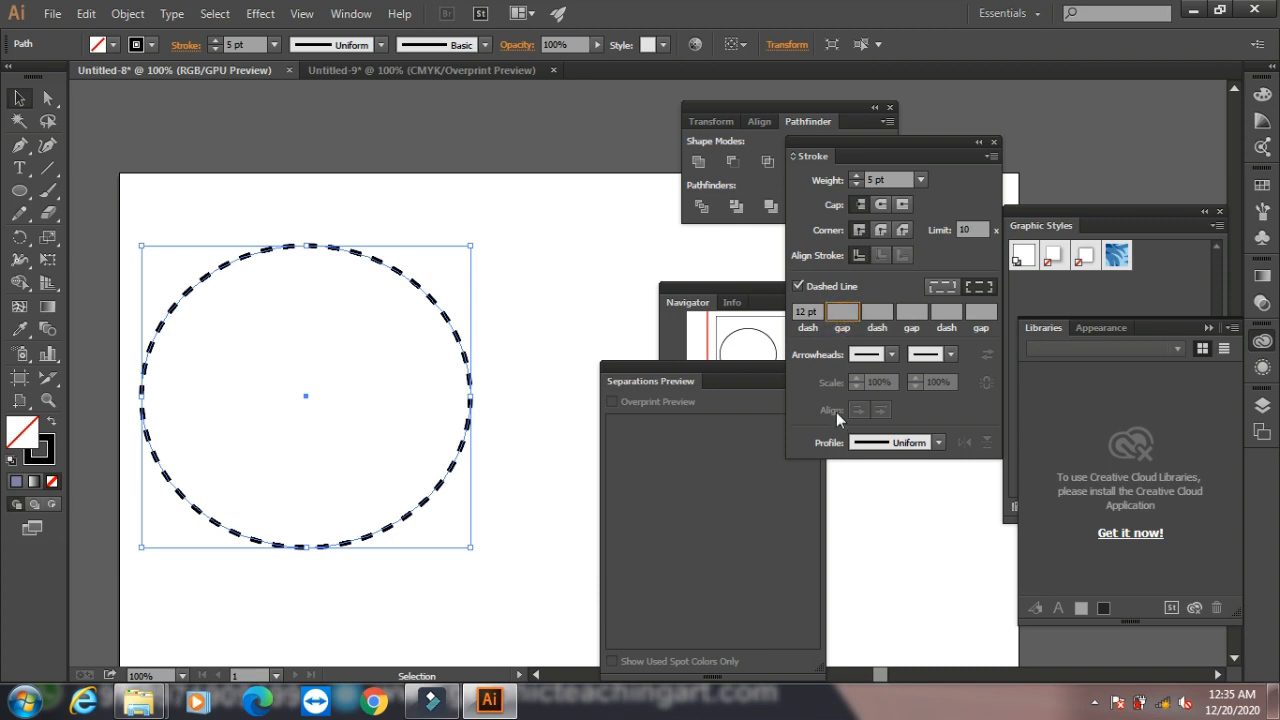
text(9)
click(884, 311)
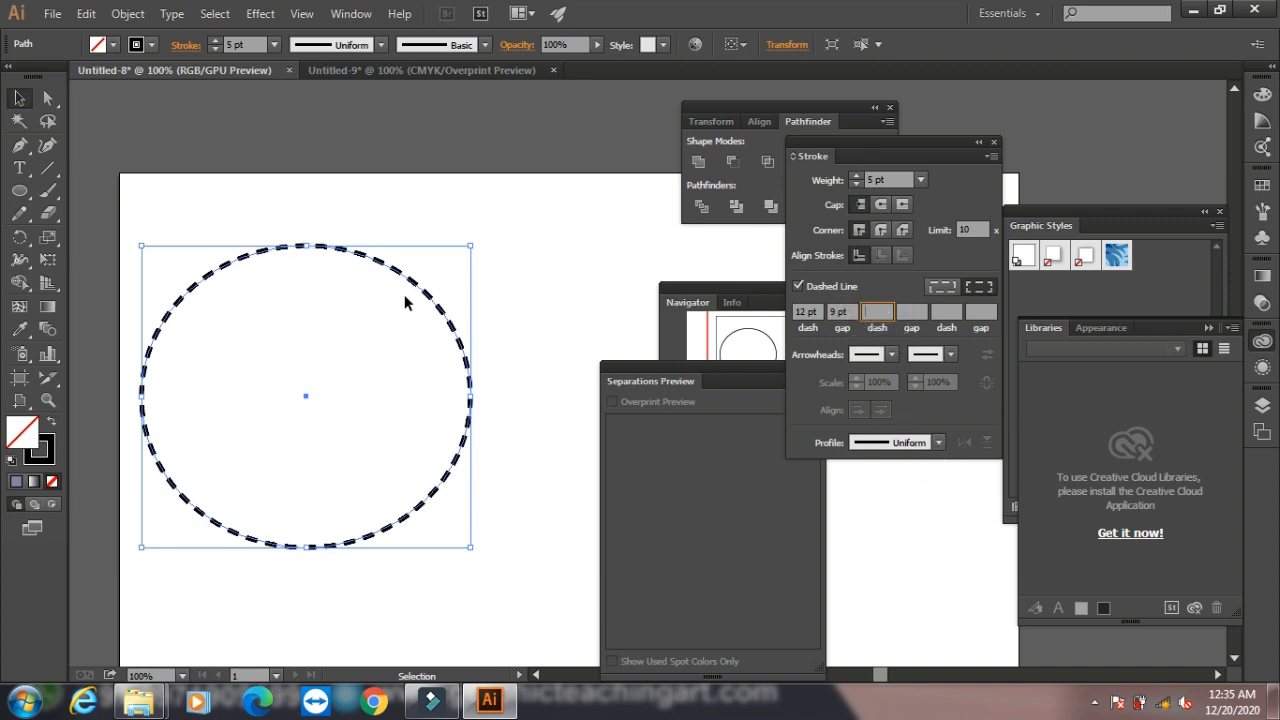
- Try the double-bulge and triangular width profiles on the ellipse's stroke, and apply the profile with an off-centre bulge tapering at both ends
click(938, 442)
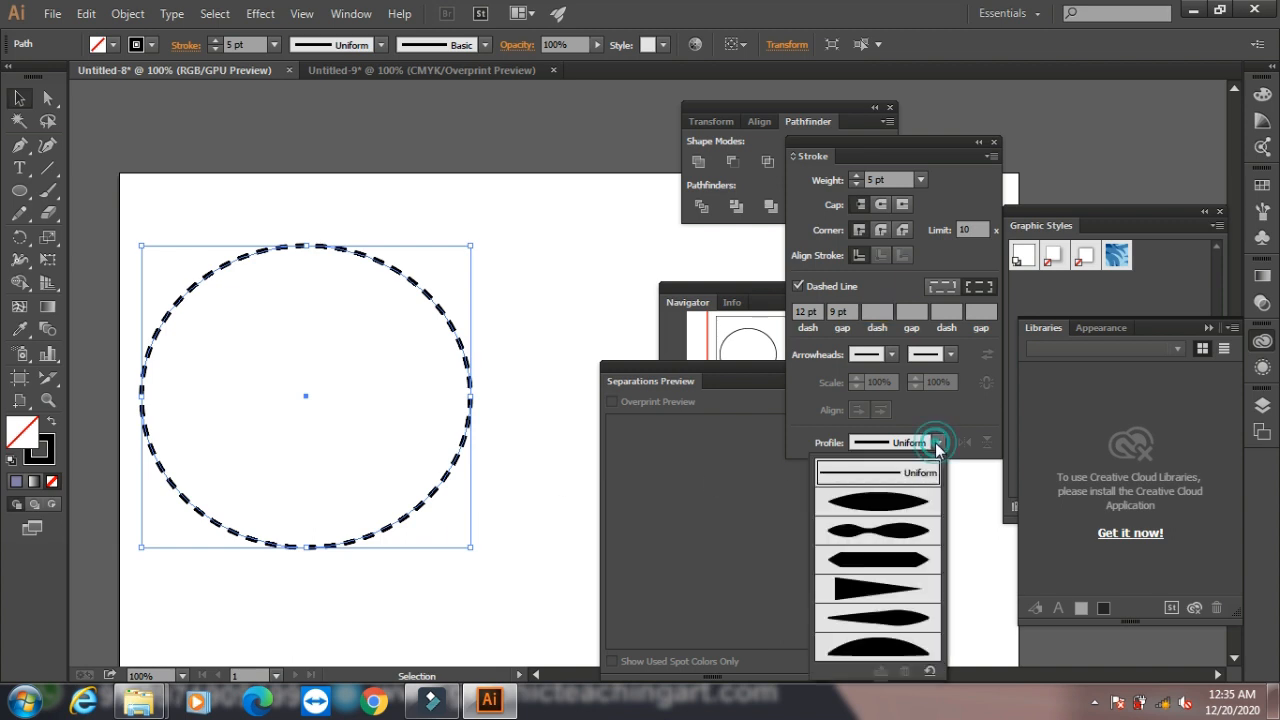
click(890, 527)
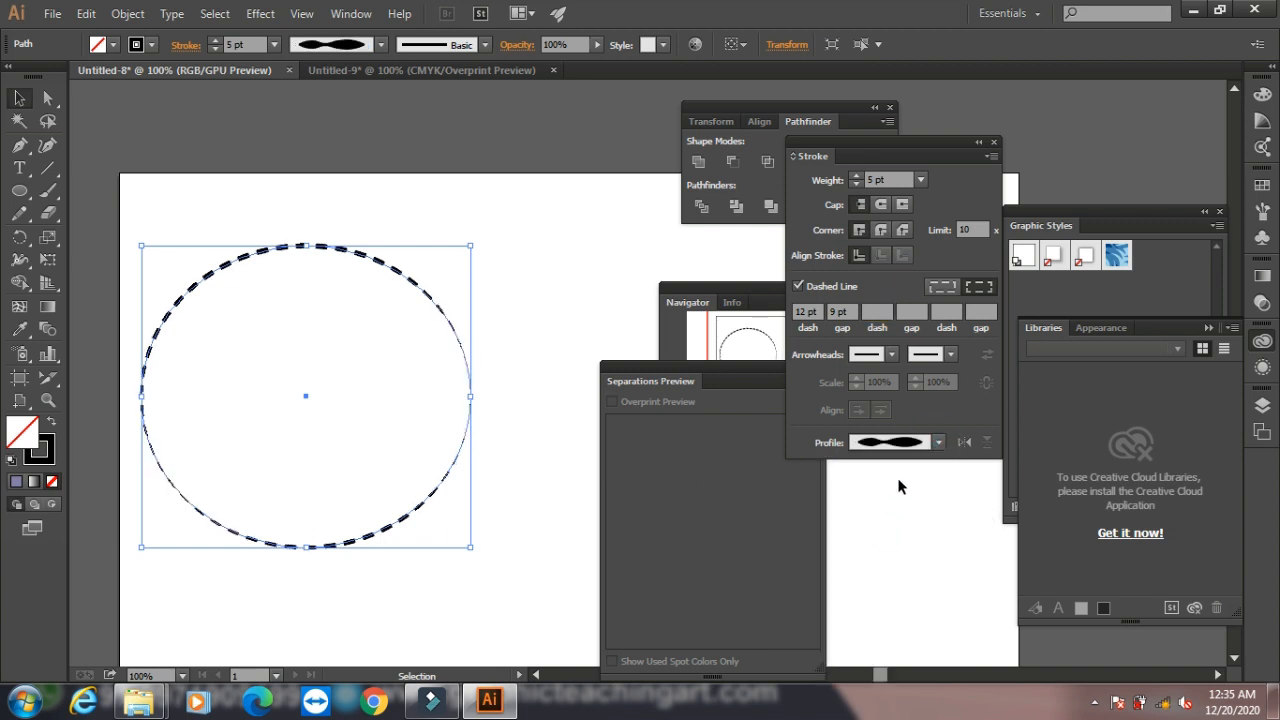
click(938, 442)
click(876, 586)
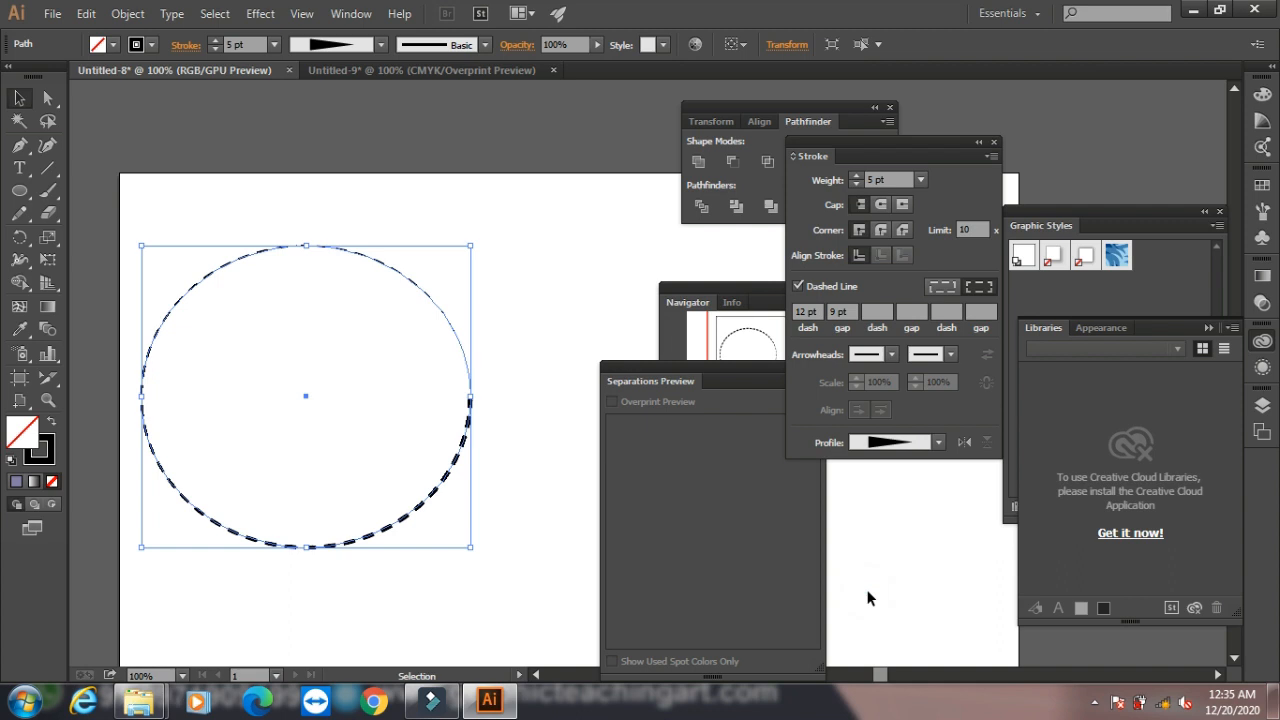
click(938, 442)
click(864, 630)
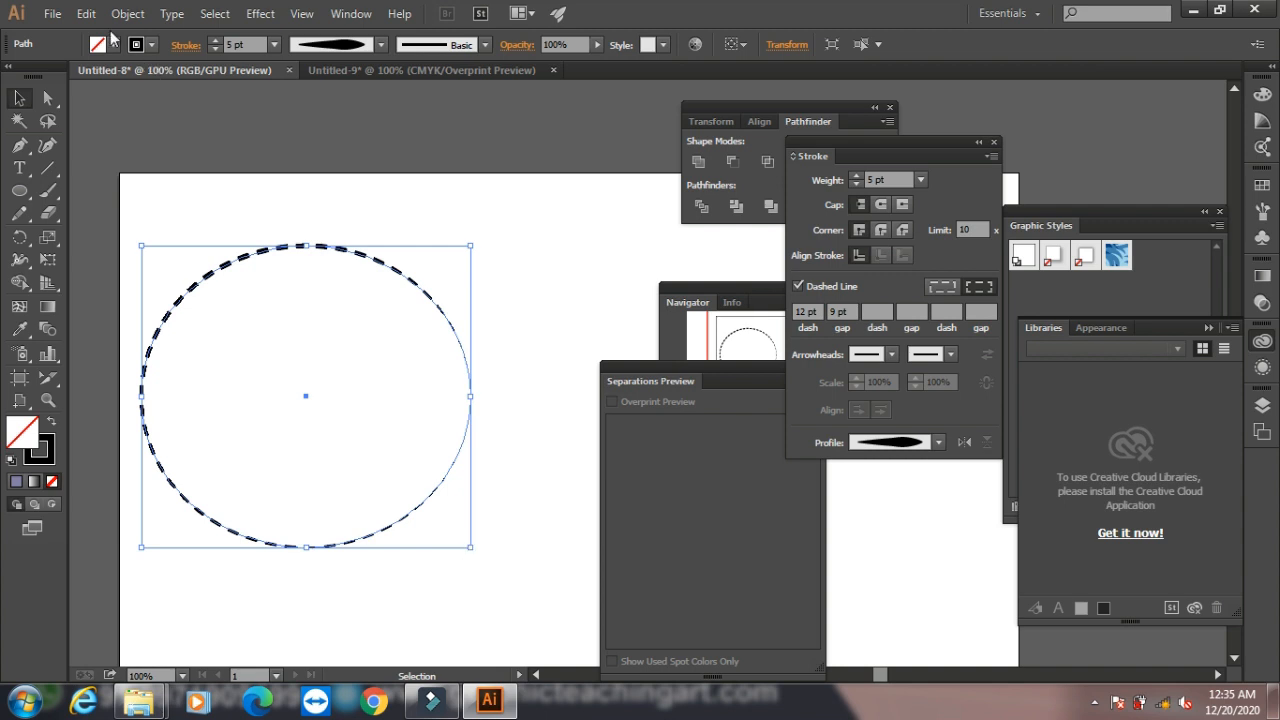
- Paste a copy of the dashed ellipse in front and shrink it about its centre to a small circle in the middle
click(86, 13)
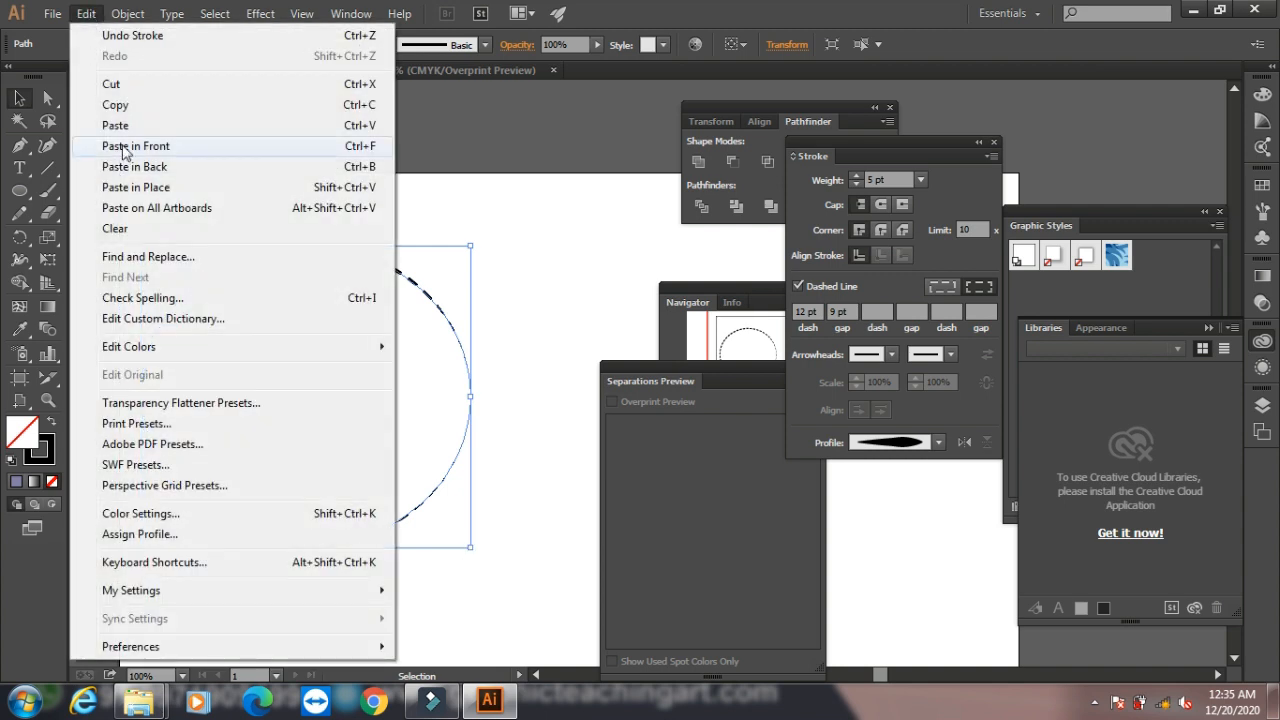
click(120, 105)
click(86, 13)
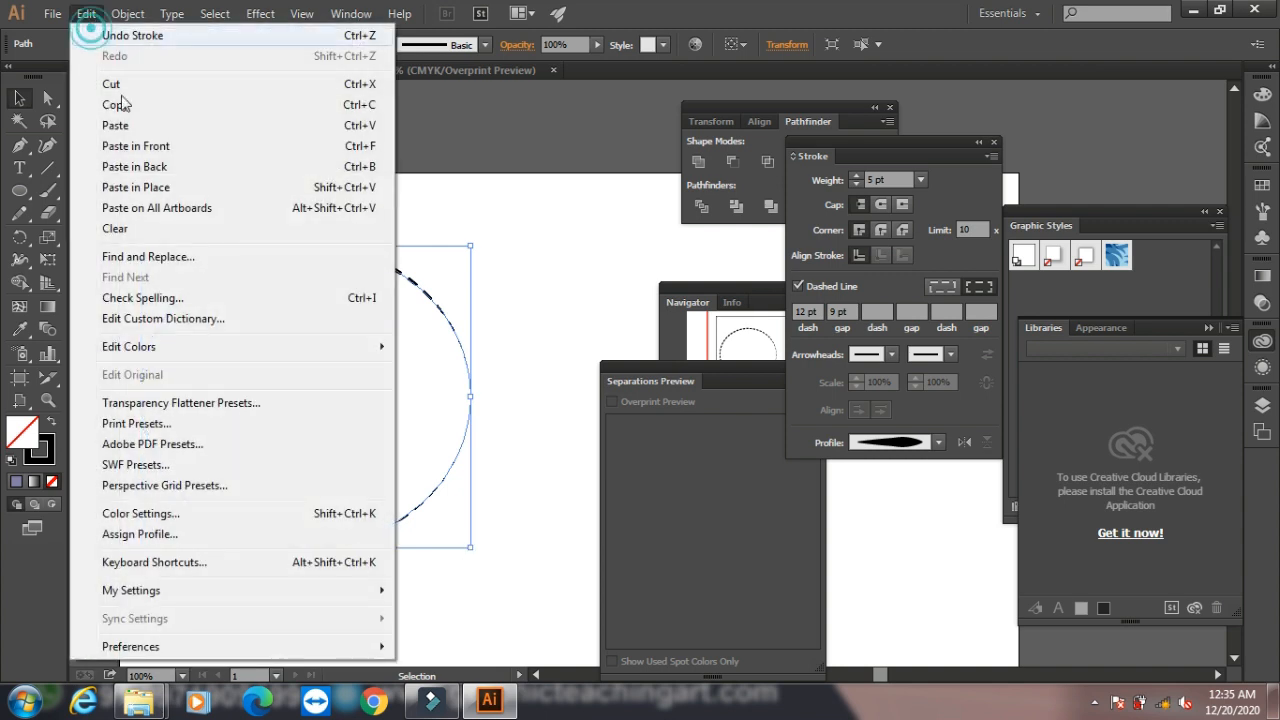
click(188, 148)
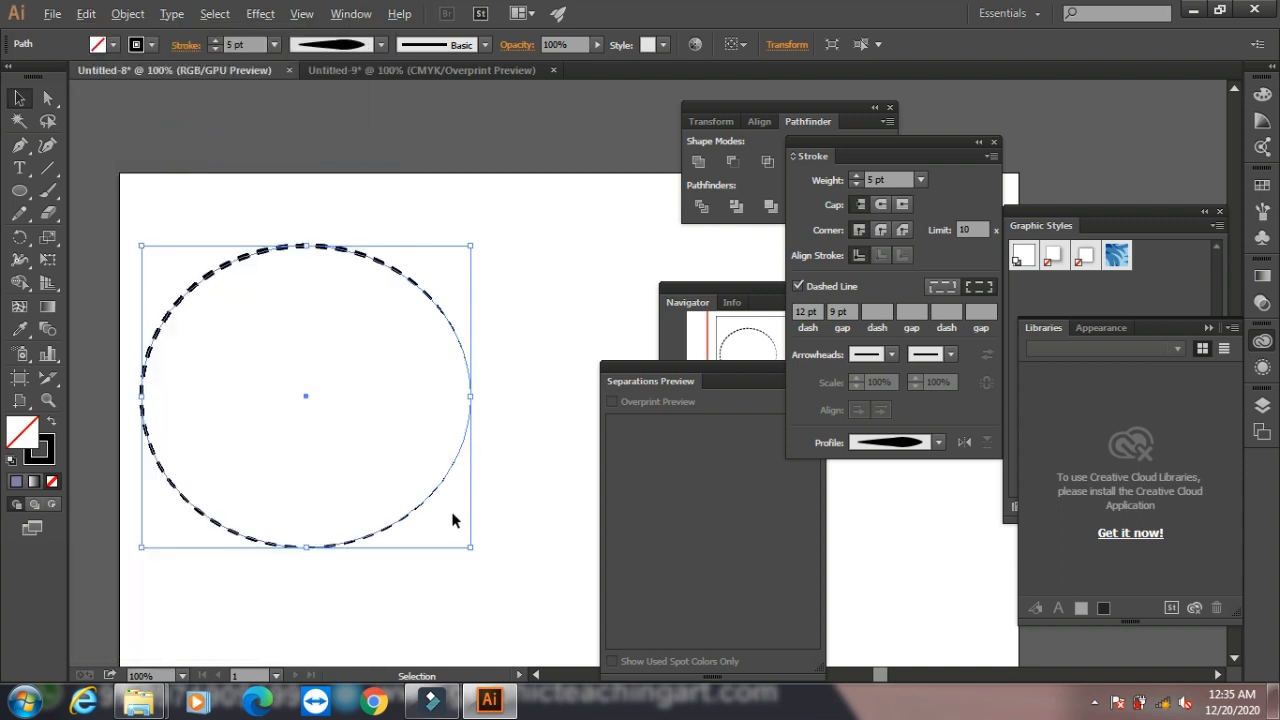
drag(472, 549, 325, 414)
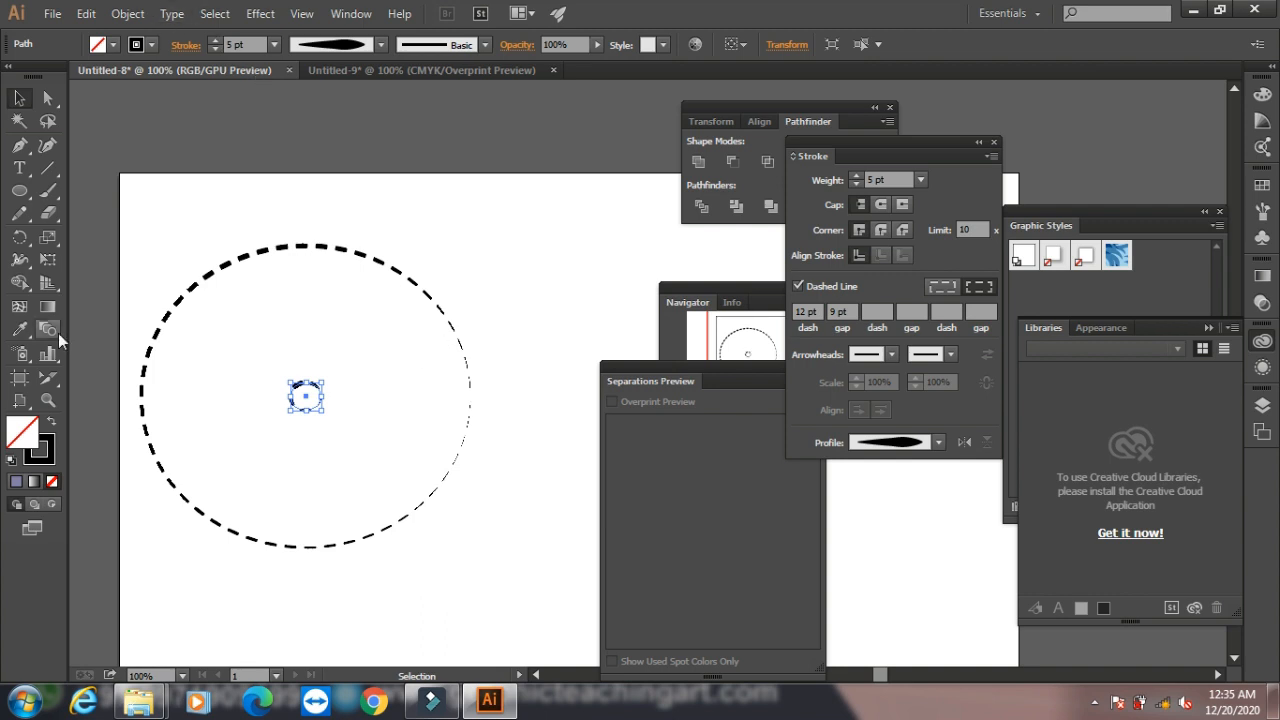
- Reflect the small inner ellipse across the horizontal axis
drag(20, 240, 74, 260)
double_click(22, 245)
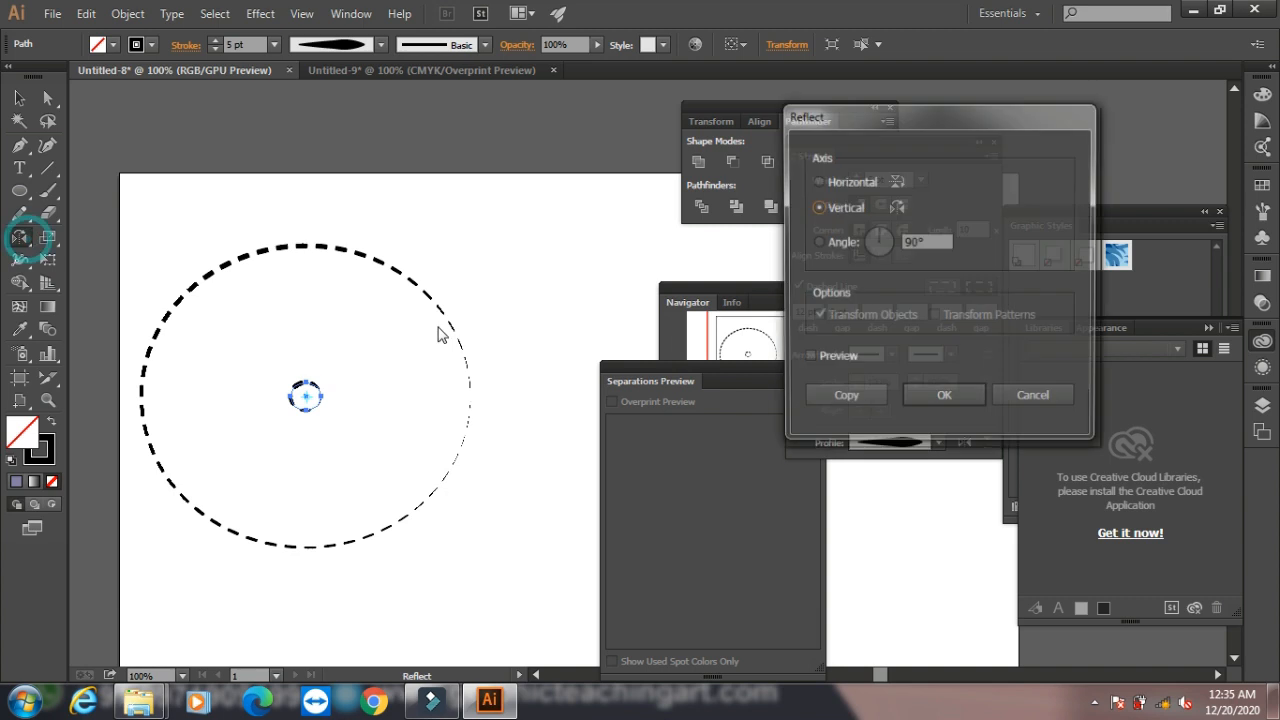
click(840, 181)
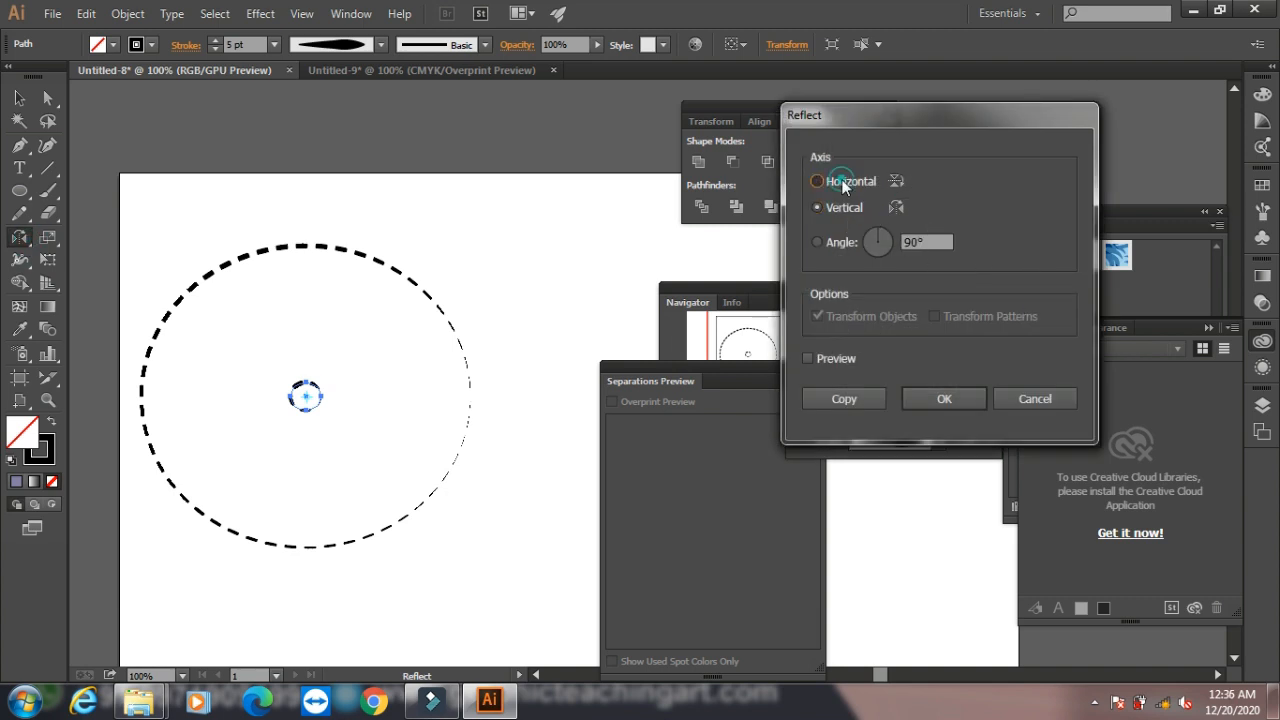
click(945, 399)
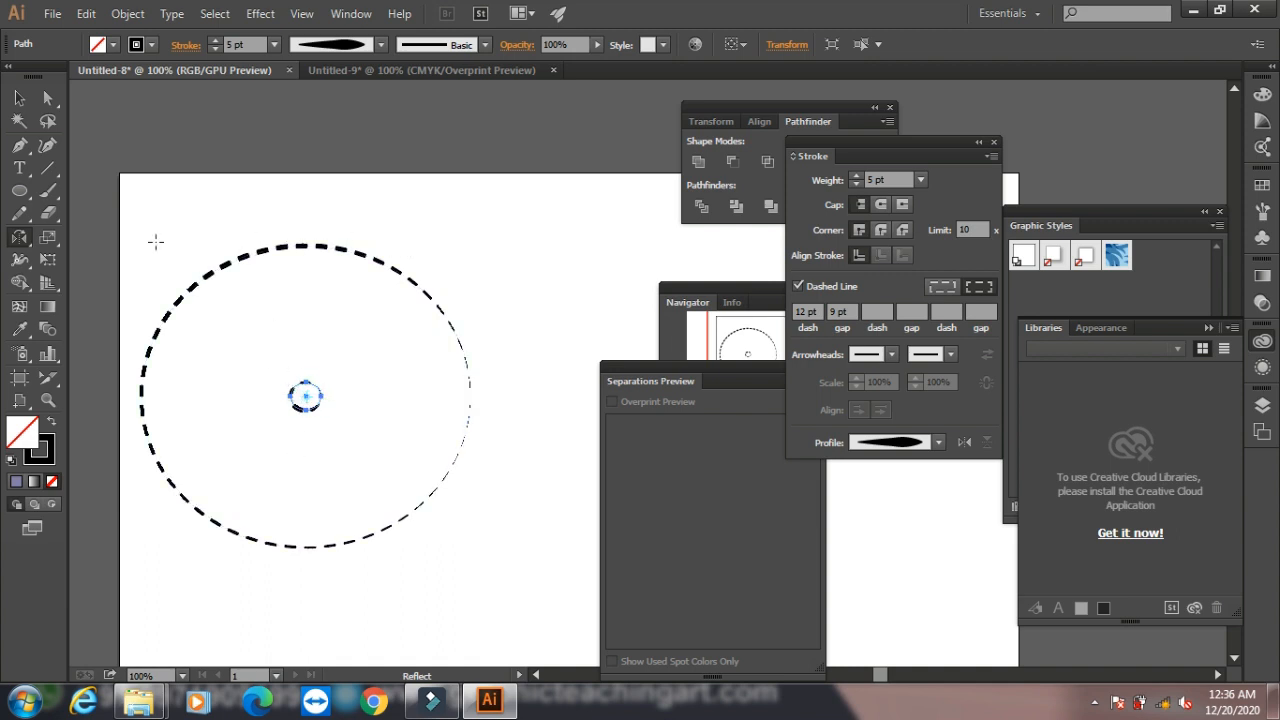
- Select both dashed ellipses and apply the Exclude Pathfinder effect to them
click(19, 98)
click(218, 216)
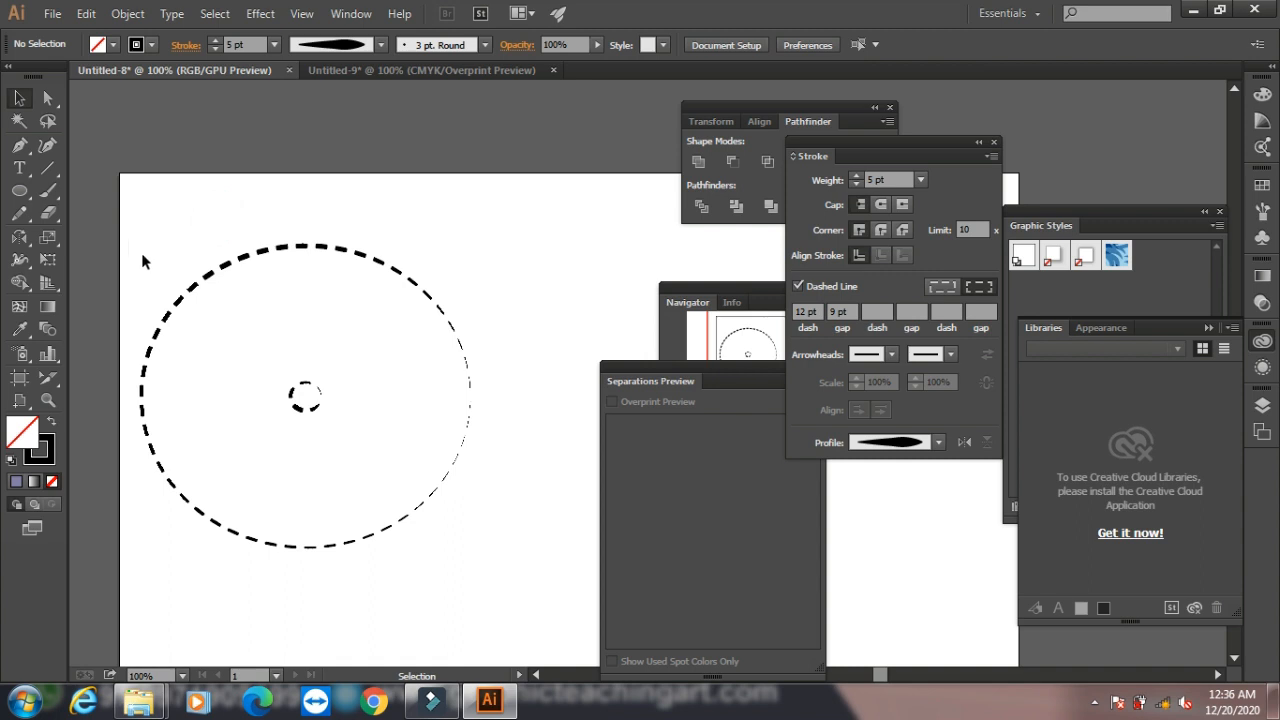
drag(127, 212, 515, 596)
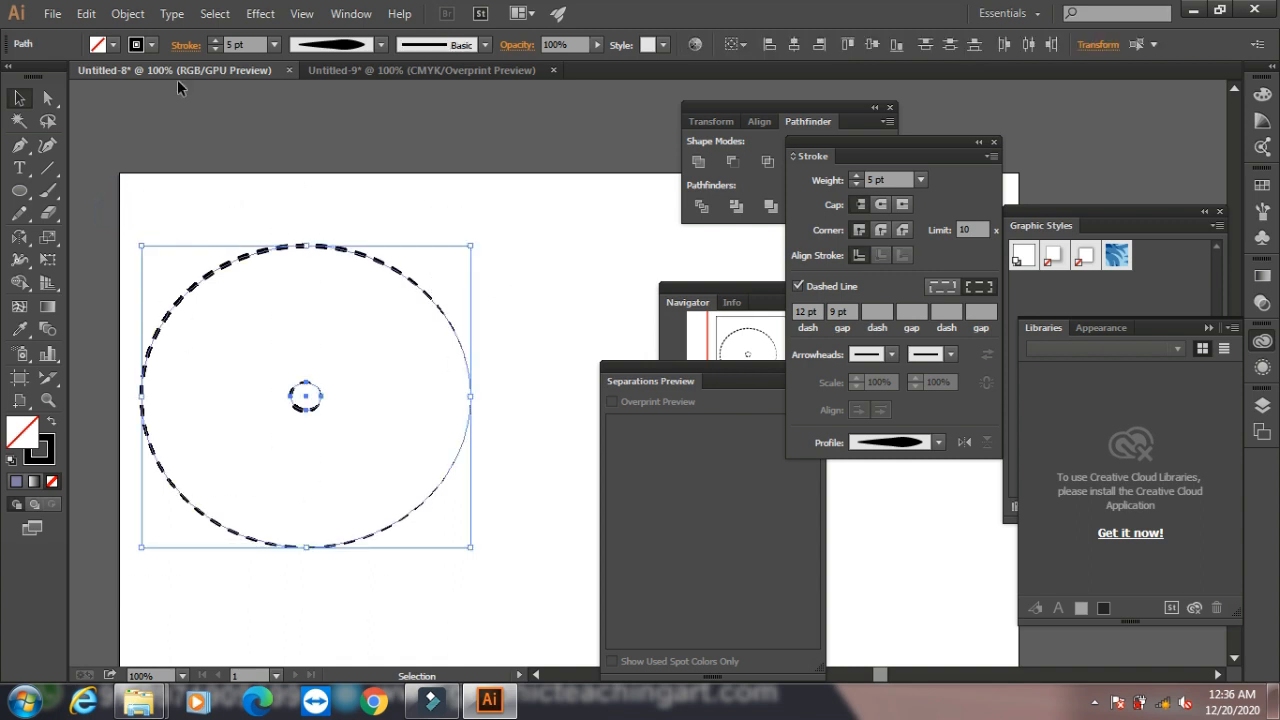
click(262, 14)
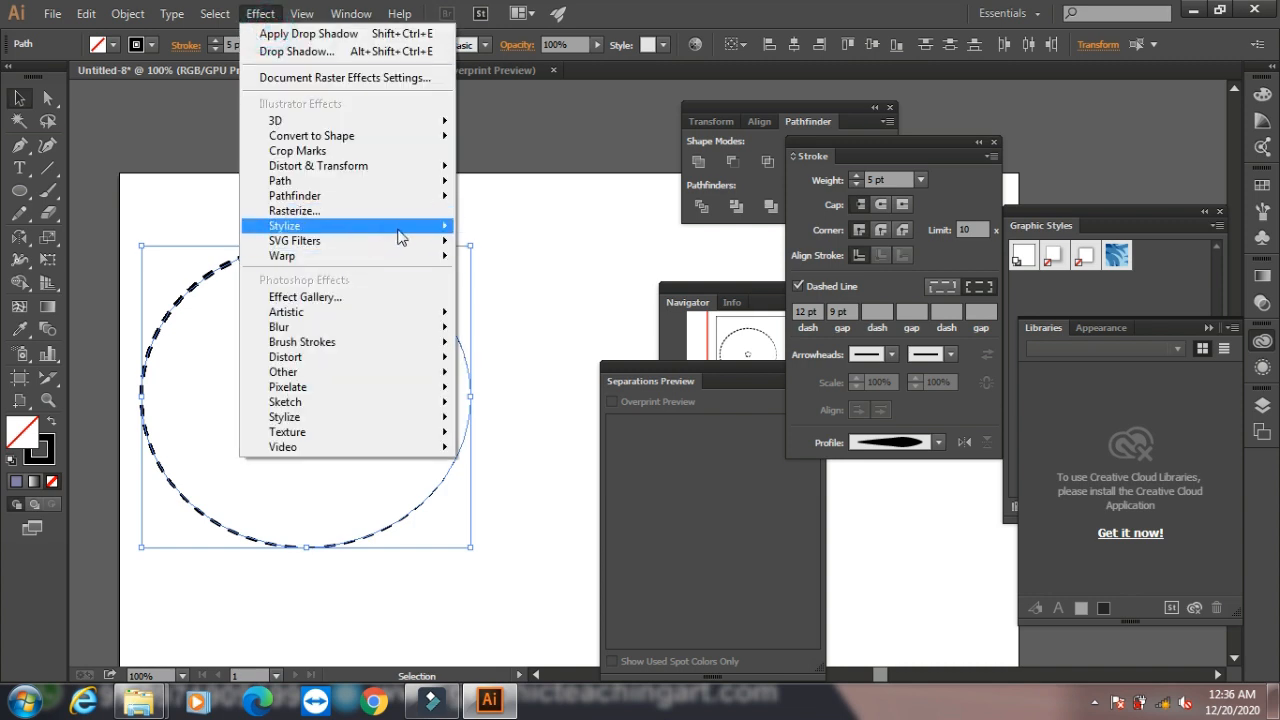
mouse_move(412, 197)
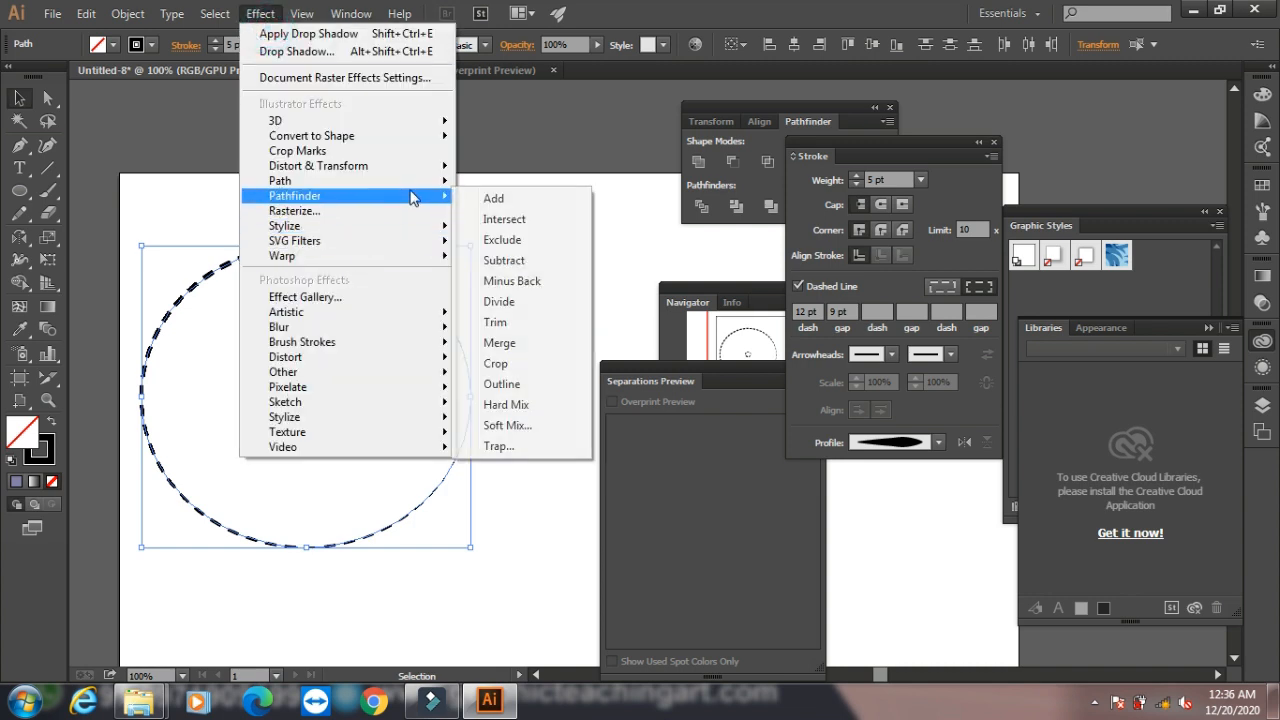
click(505, 241)
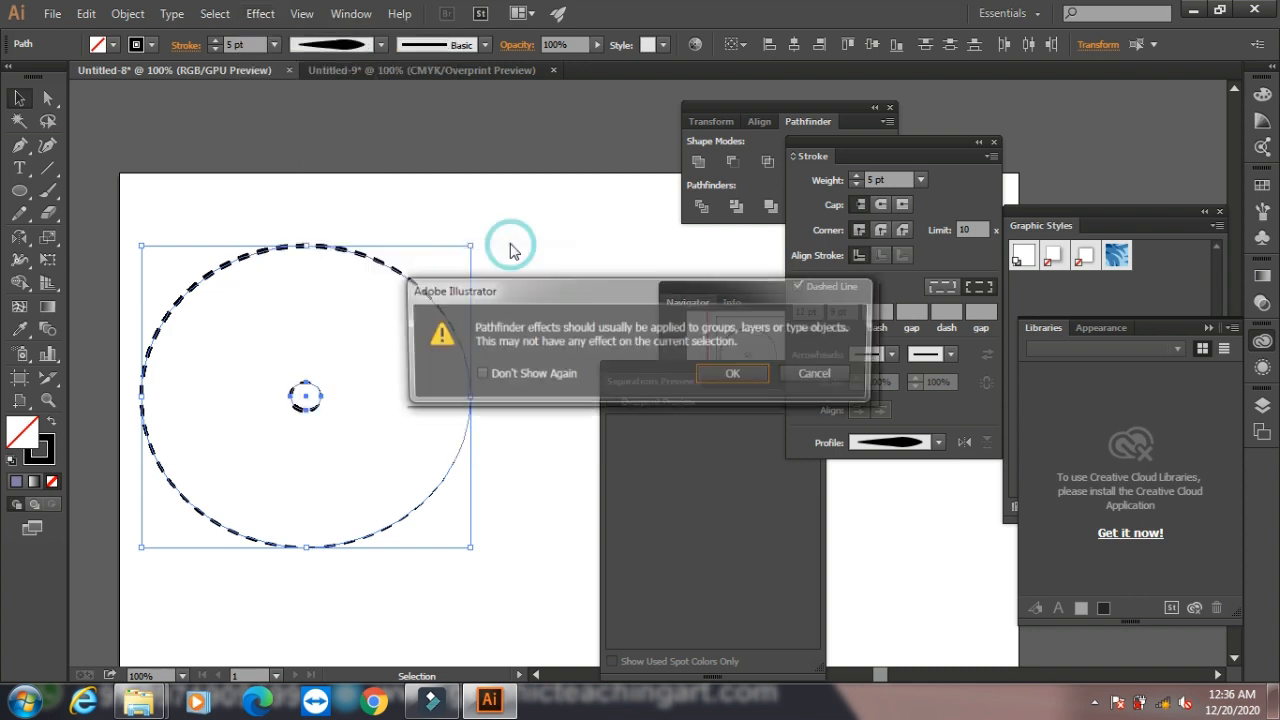
click(722, 373)
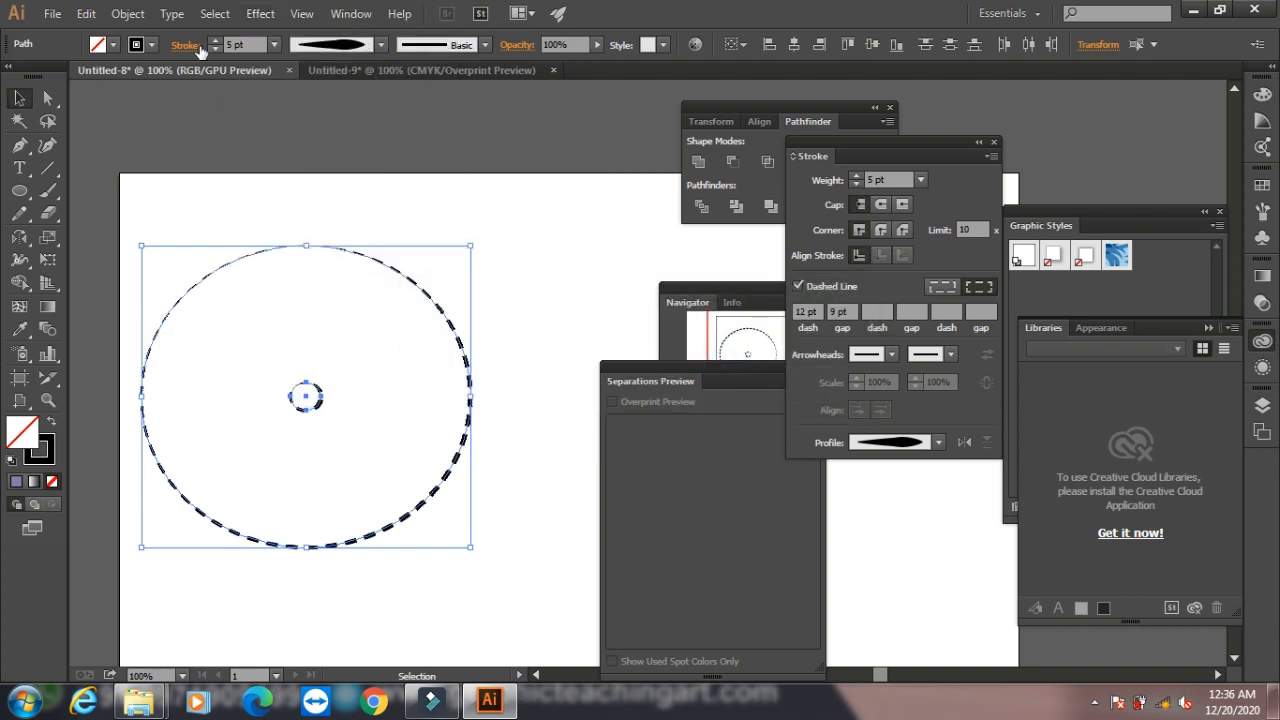
- Try expanding the appearance of the two ellipses, and undo the expansion
click(130, 15)
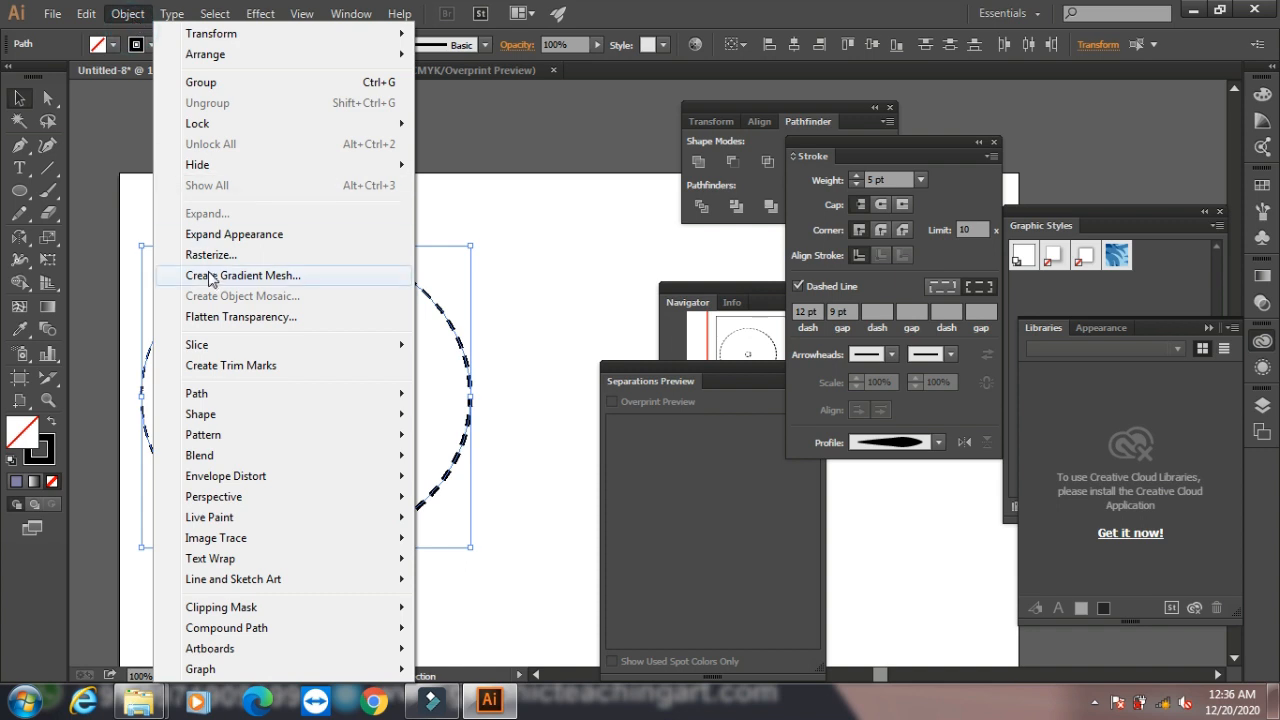
click(229, 236)
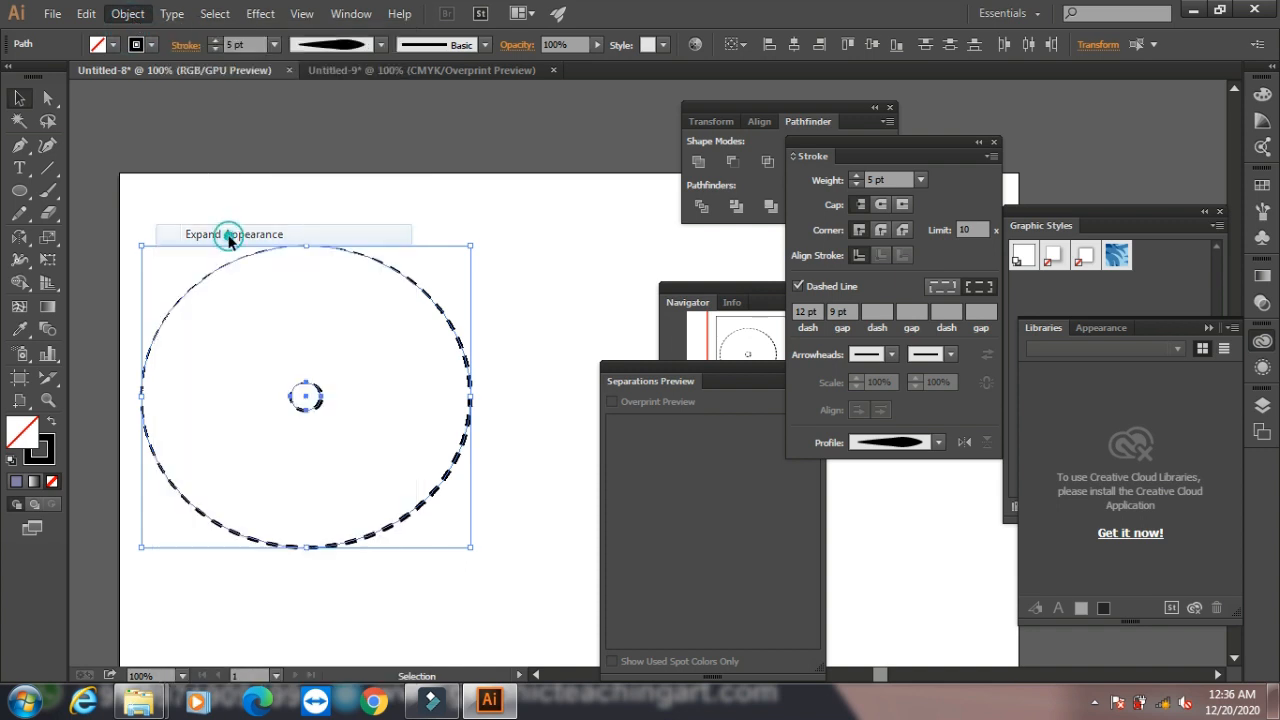
key(ctrl+z)
- Make a blend between the large outer ellipse and the small inner one
click(128, 14)
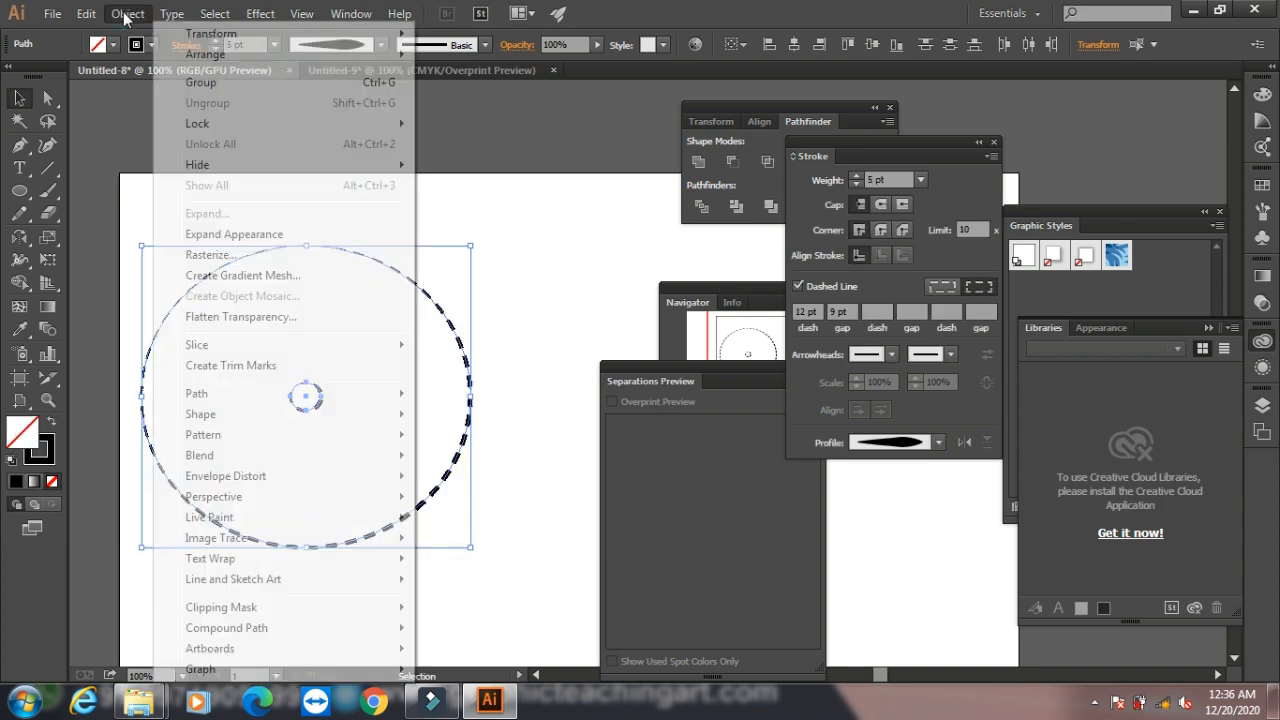
mouse_move(297, 456)
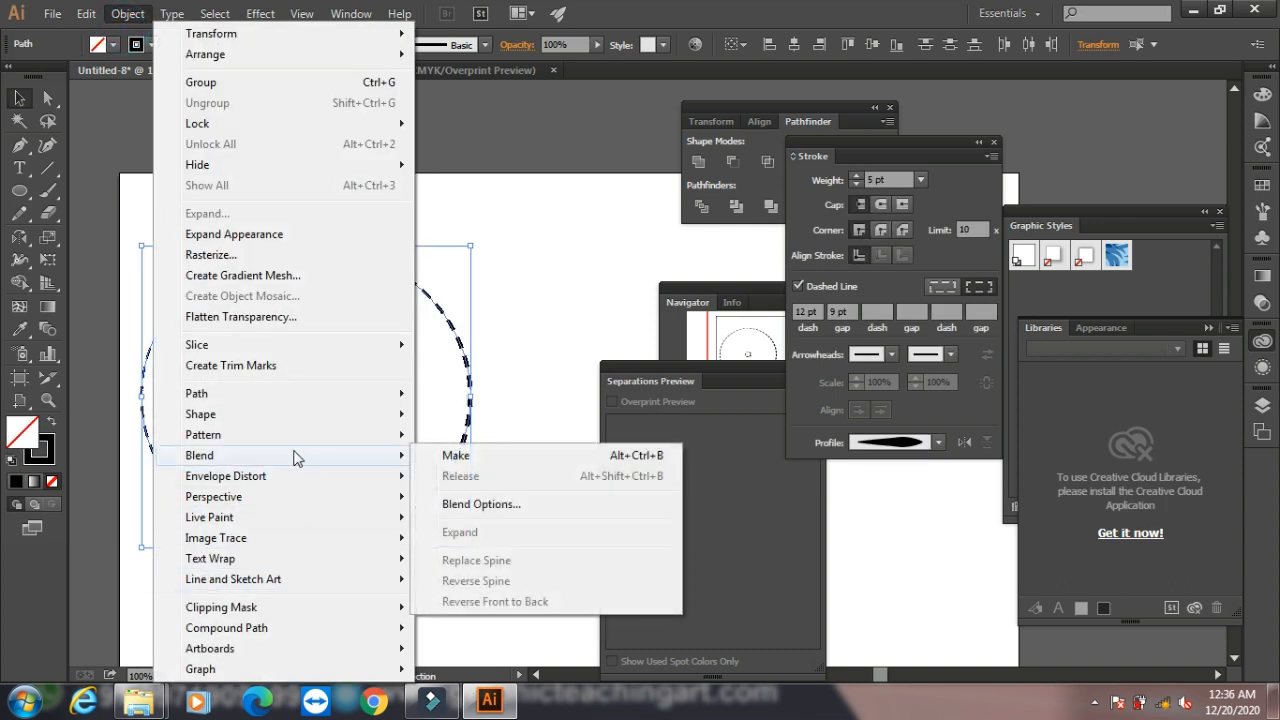
click(460, 455)
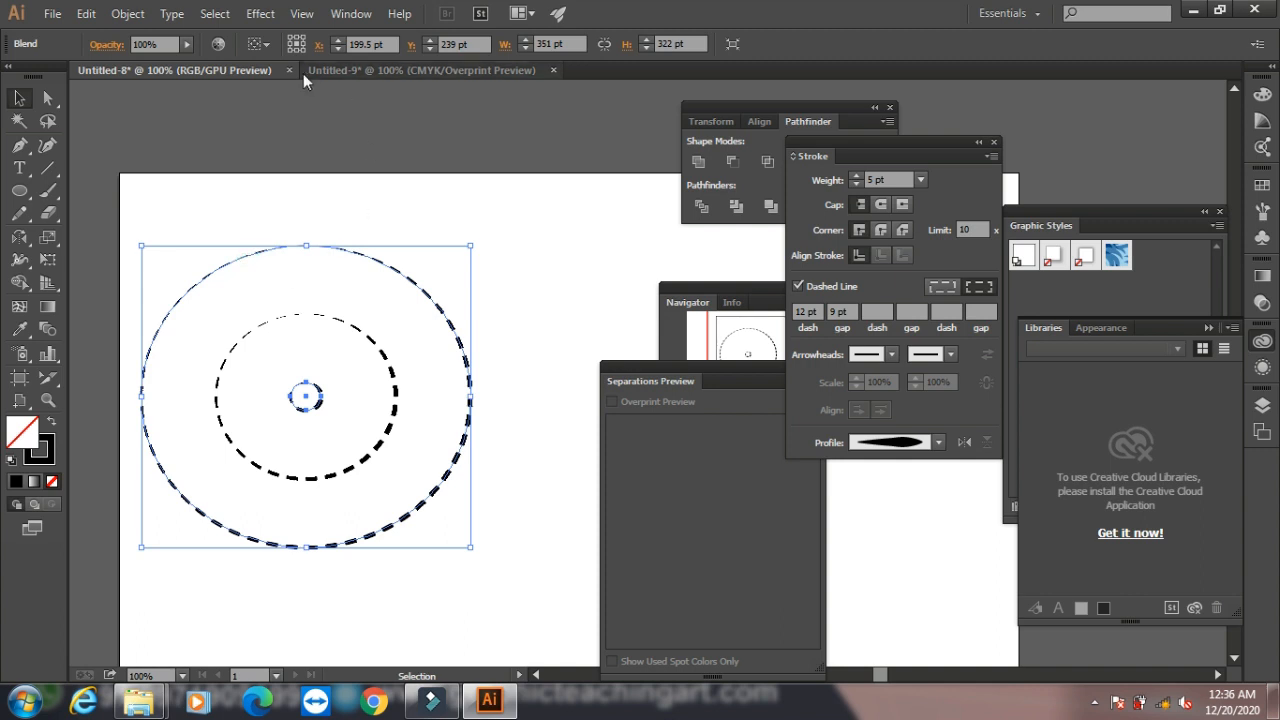
- Preview a Transform effect on the blend with 68% horizontal scale, a 200° angle and 50 copies, and cancel it
click(260, 14)
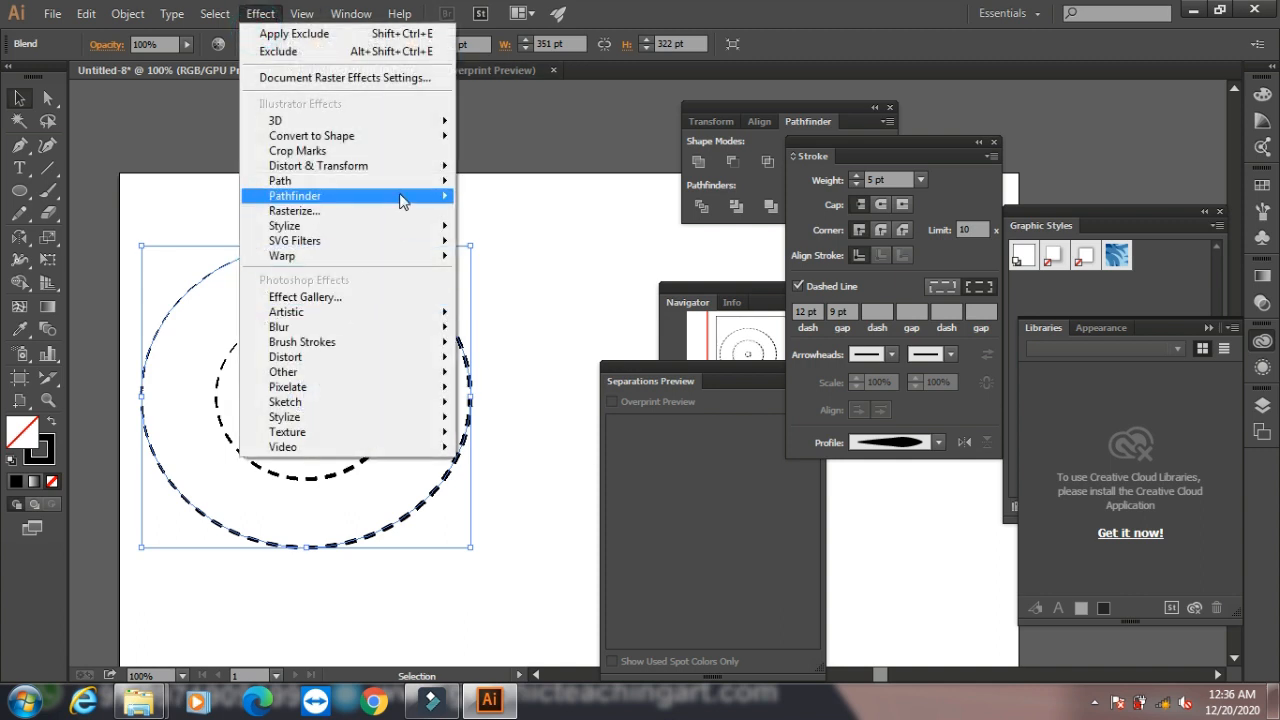
mouse_move(401, 201)
mouse_move(414, 166)
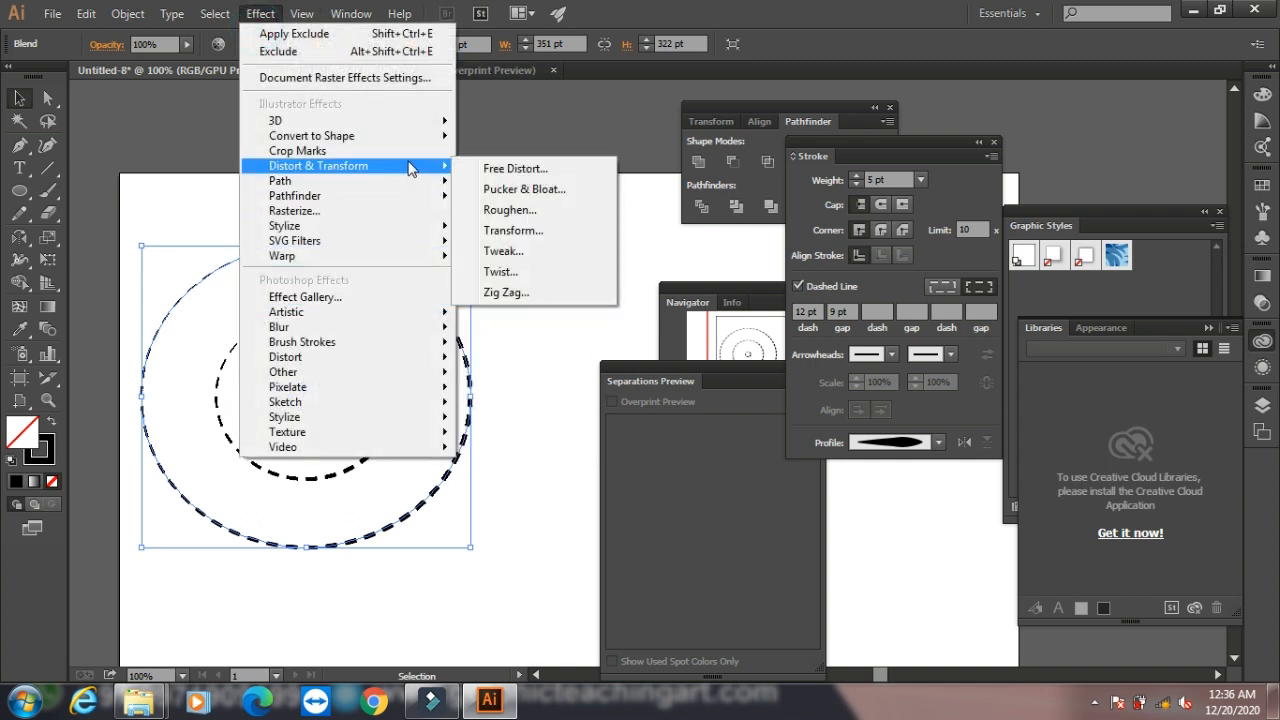
click(507, 234)
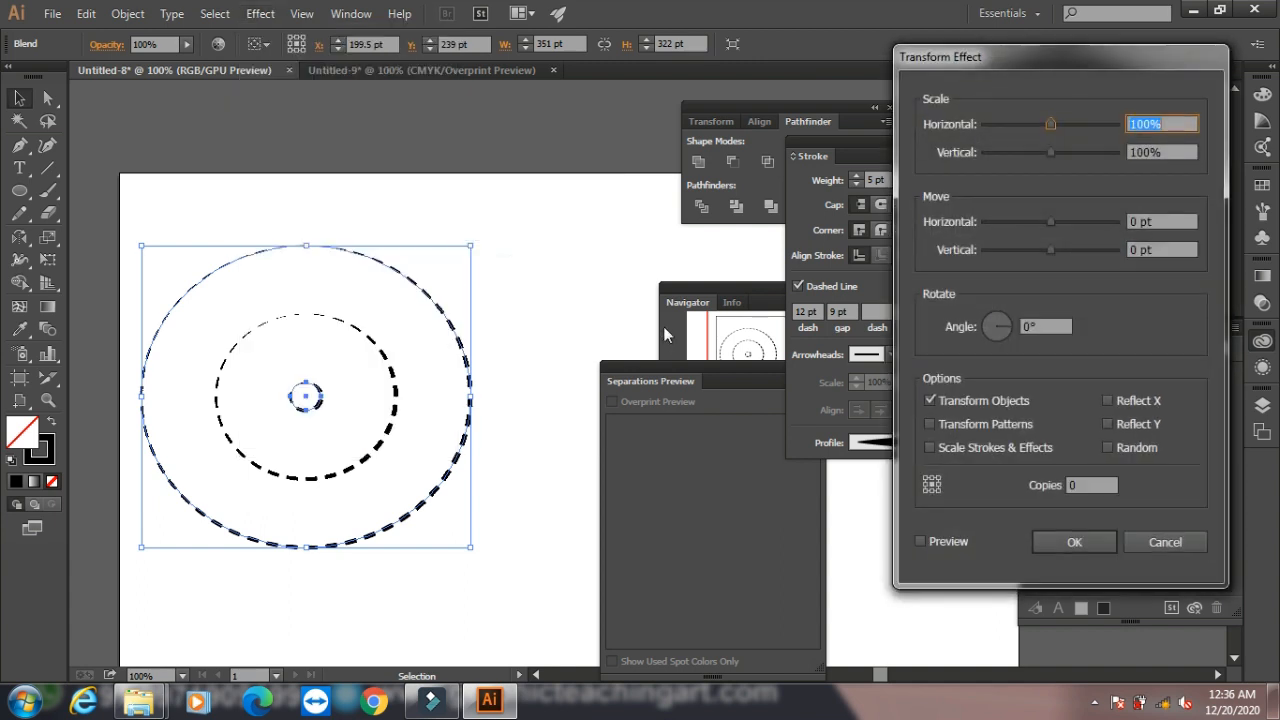
click(922, 541)
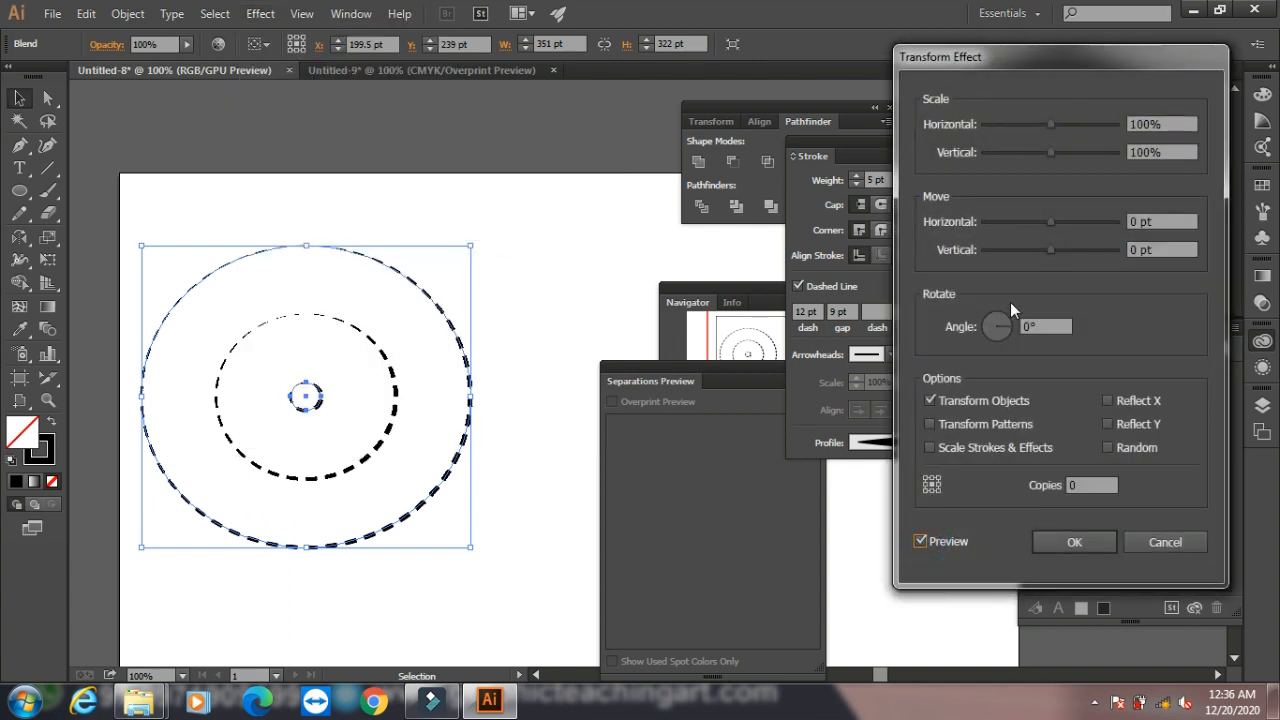
drag(1002, 325, 975, 342)
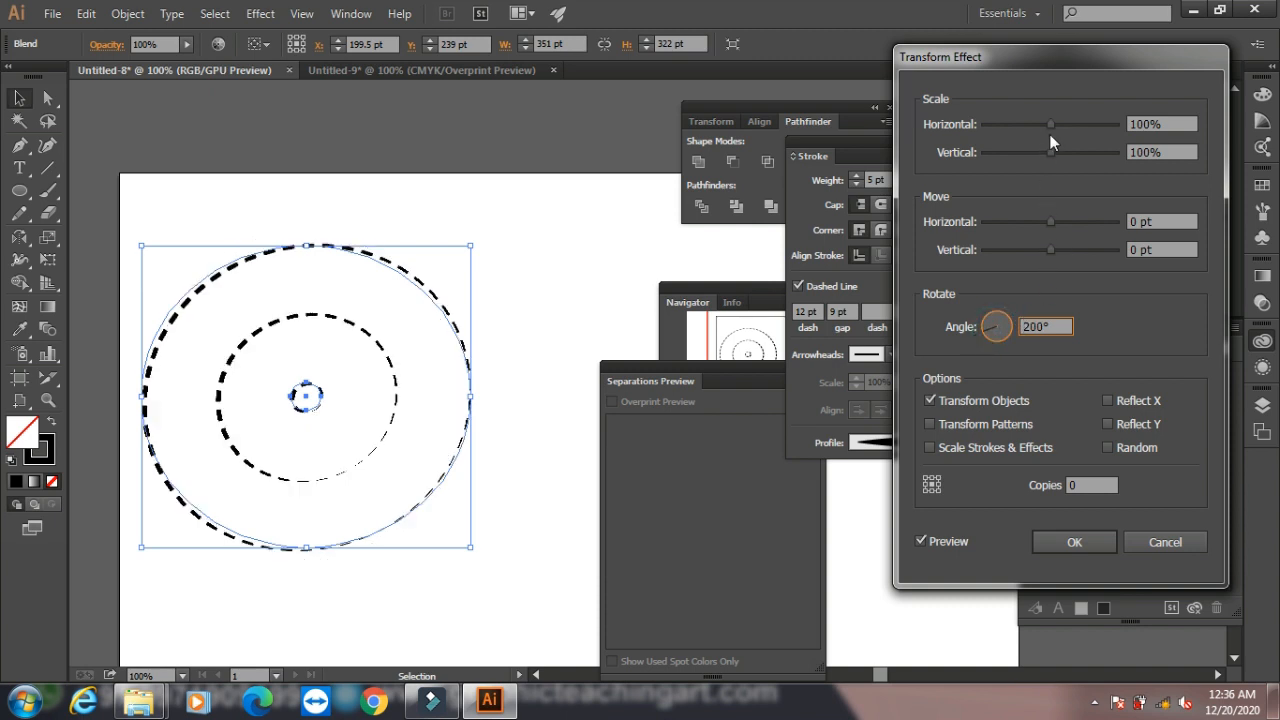
drag(1050, 124, 1029, 125)
click(1082, 485)
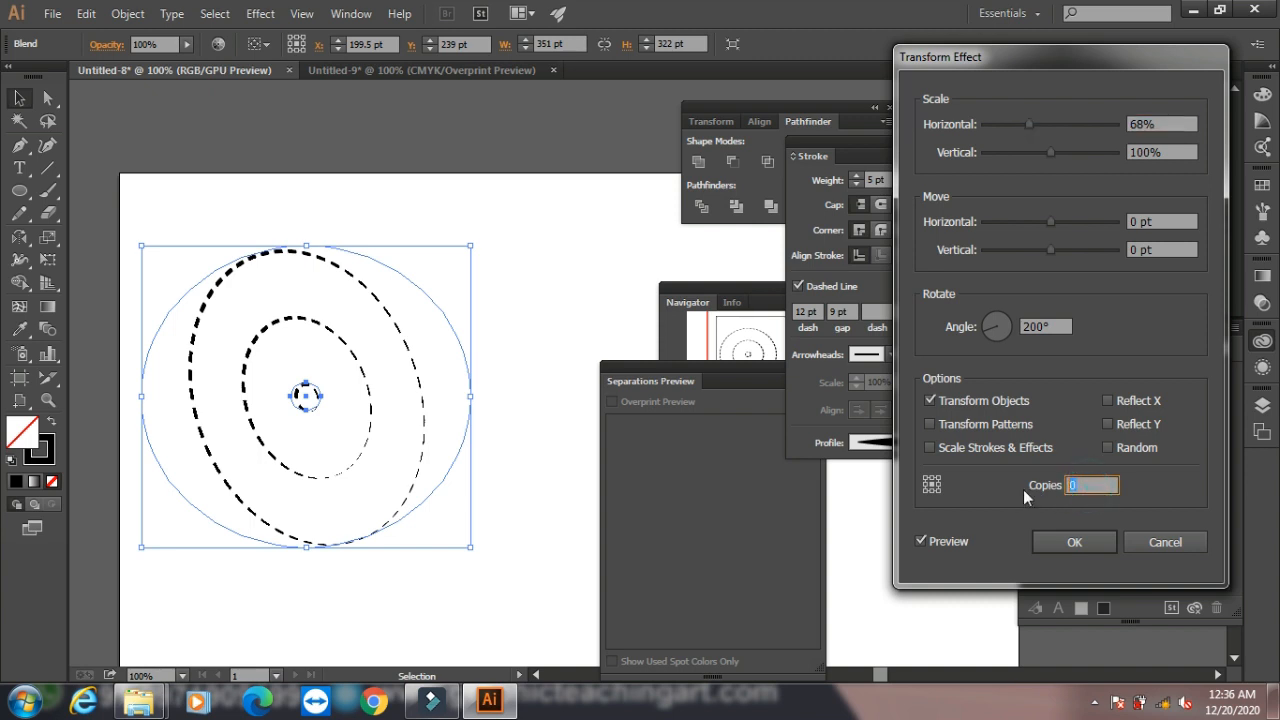
text(50)
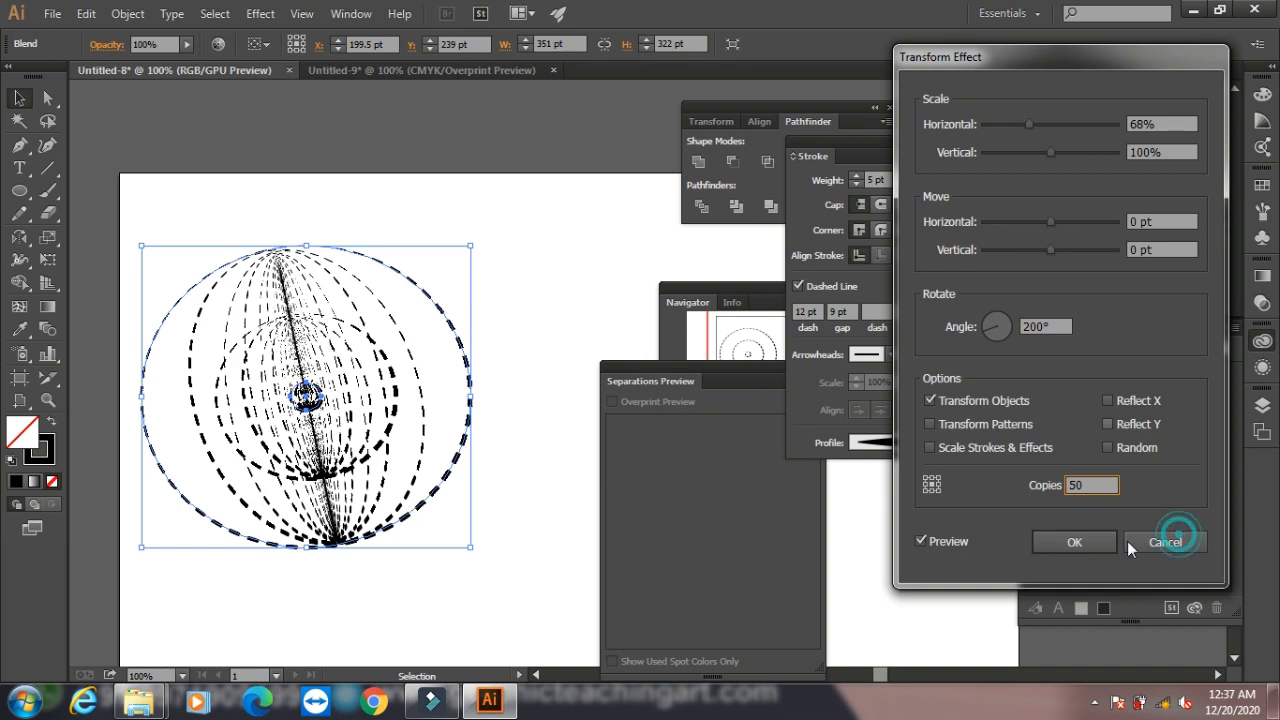
key(Escape)
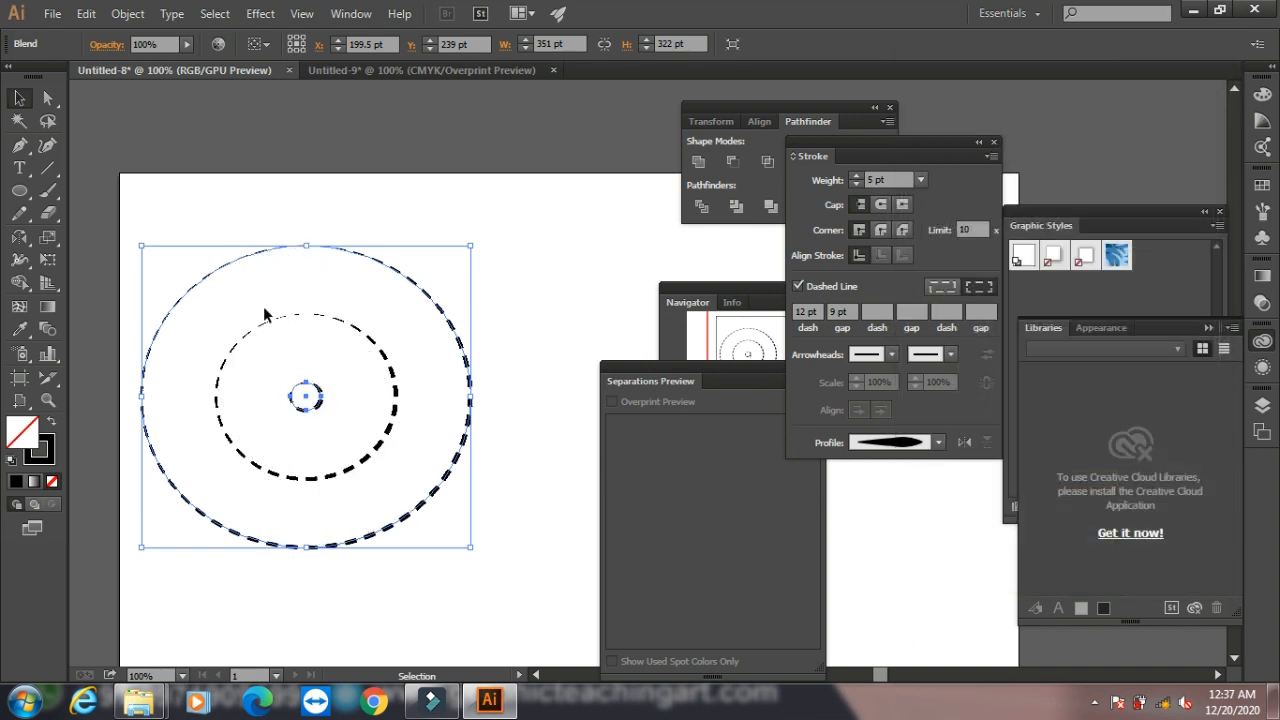
- Replace the blended ellipses with a single new ellipse and give its 1 pt dashed stroke round caps
key(Delete)
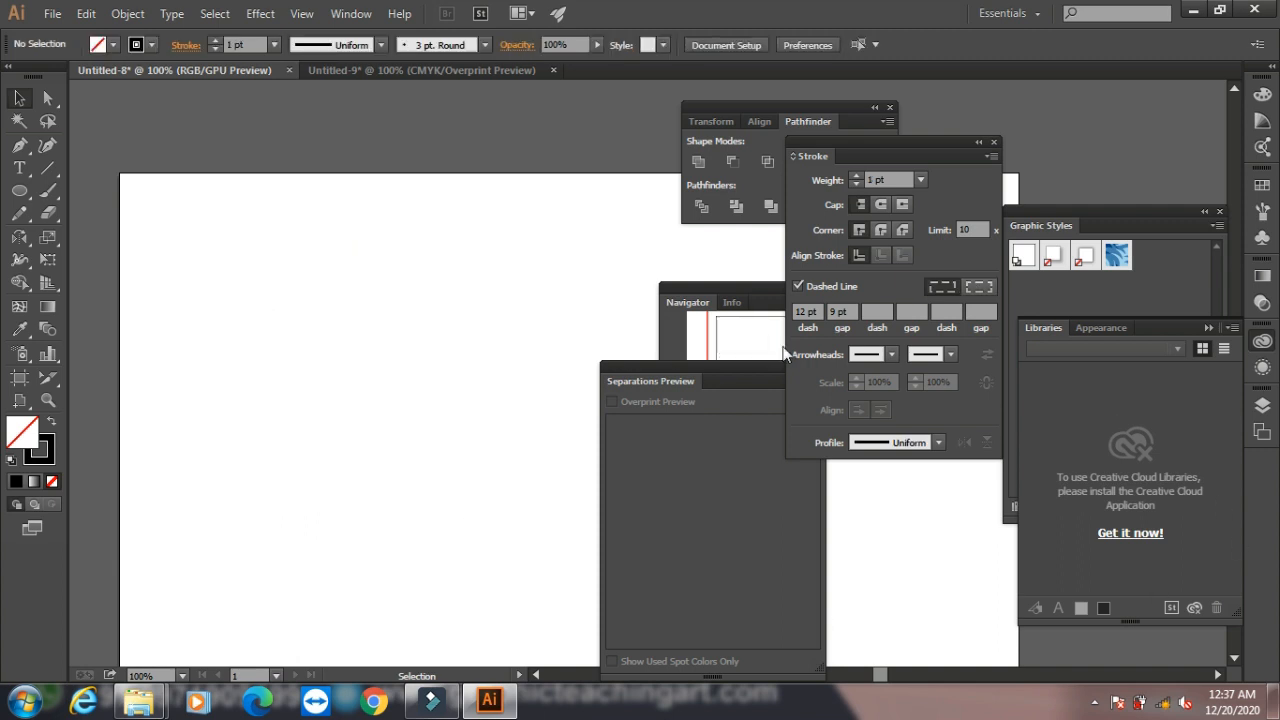
click(20, 191)
drag(163, 250, 447, 516)
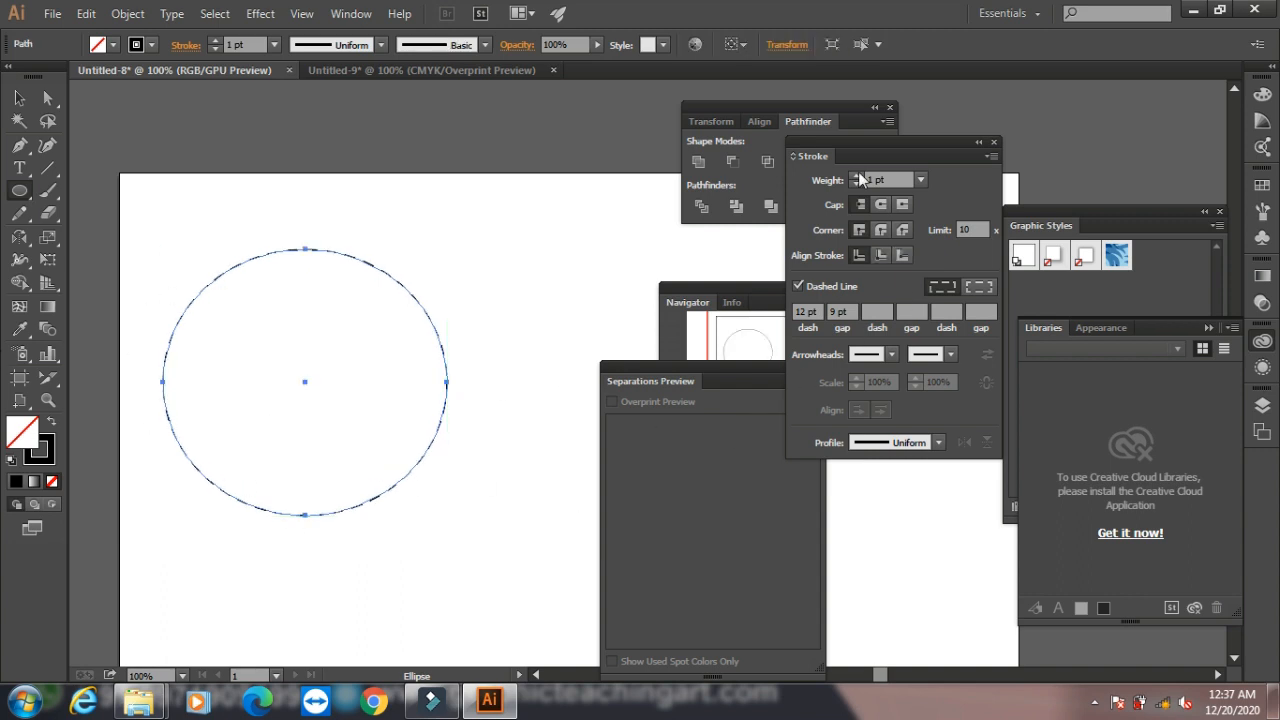
click(885, 209)
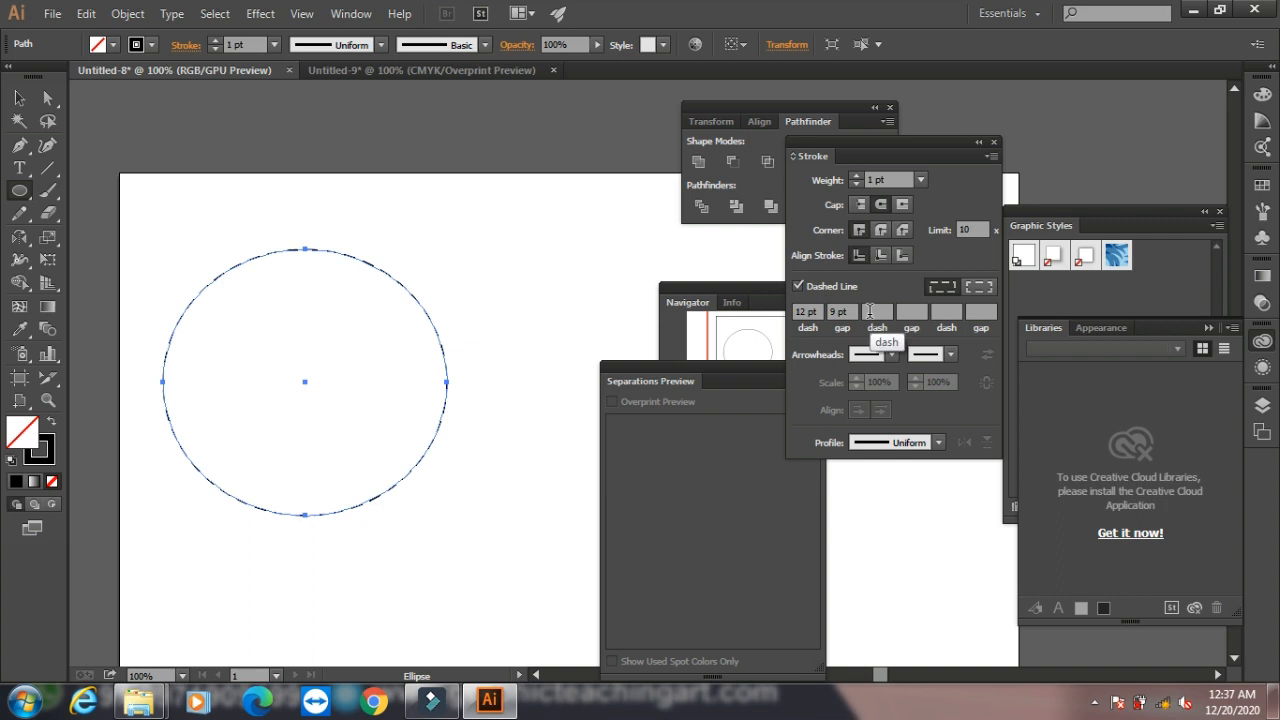
- Close the Stroke panel and open the Swatches panel
click(993, 141)
click(351, 13)
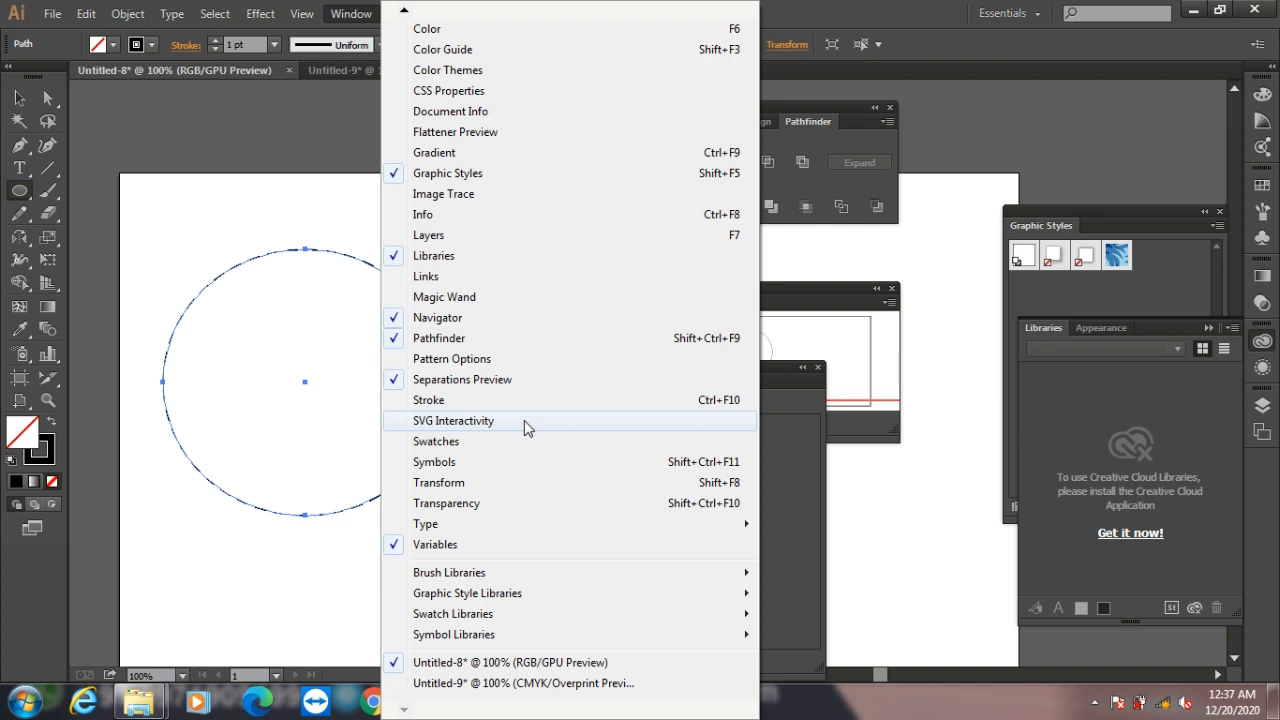
click(470, 443)
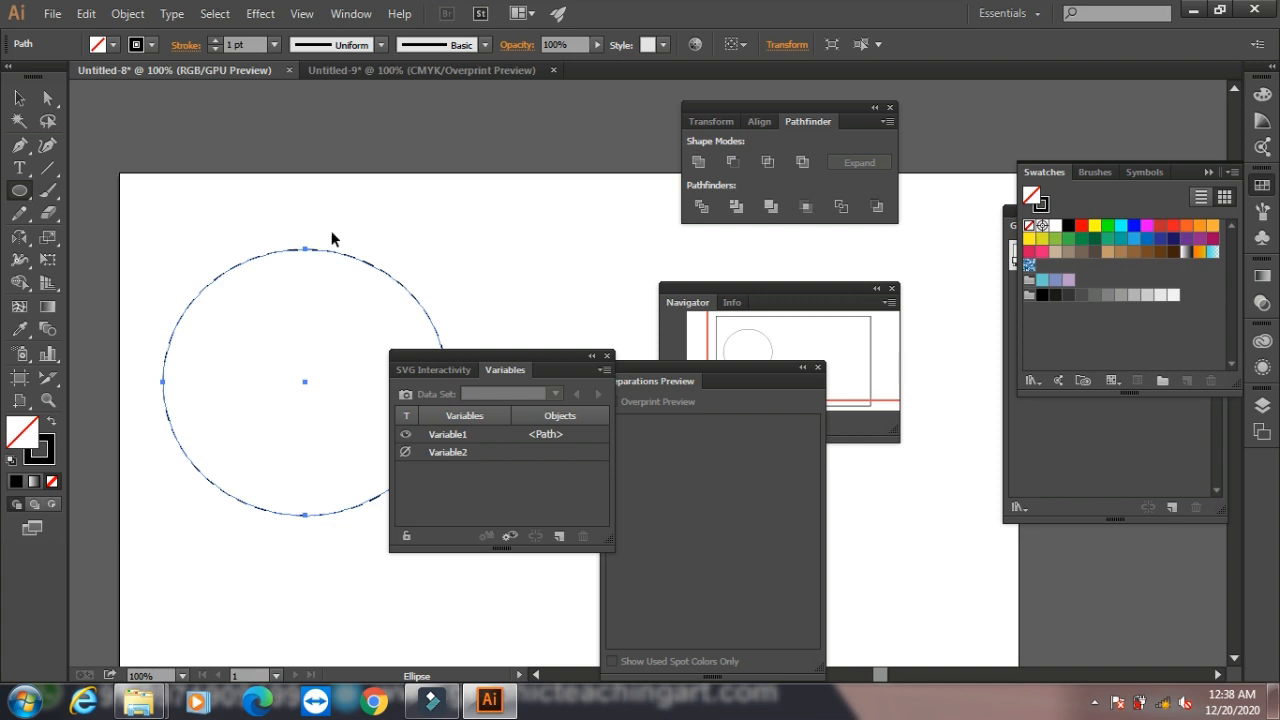
- Delete the ellipse and close the floating Pathfinder, Separations Preview, Variables and Navigator panels
key(Delete)
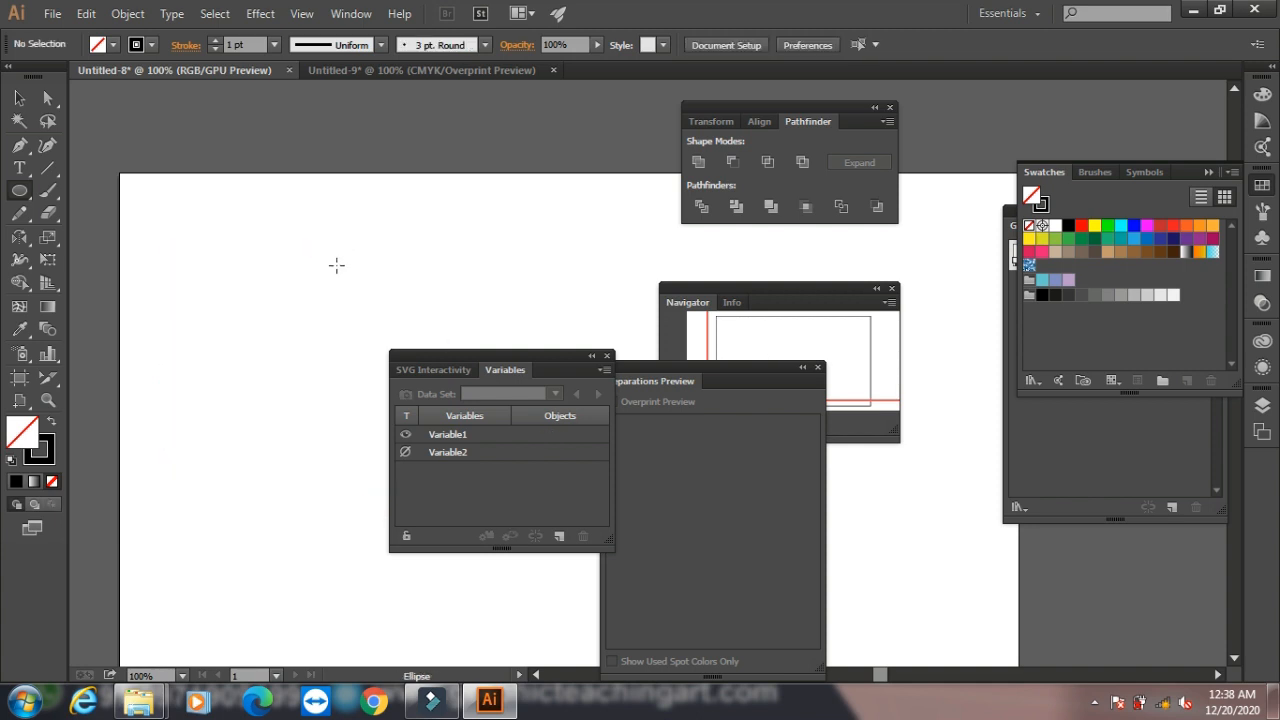
click(890, 107)
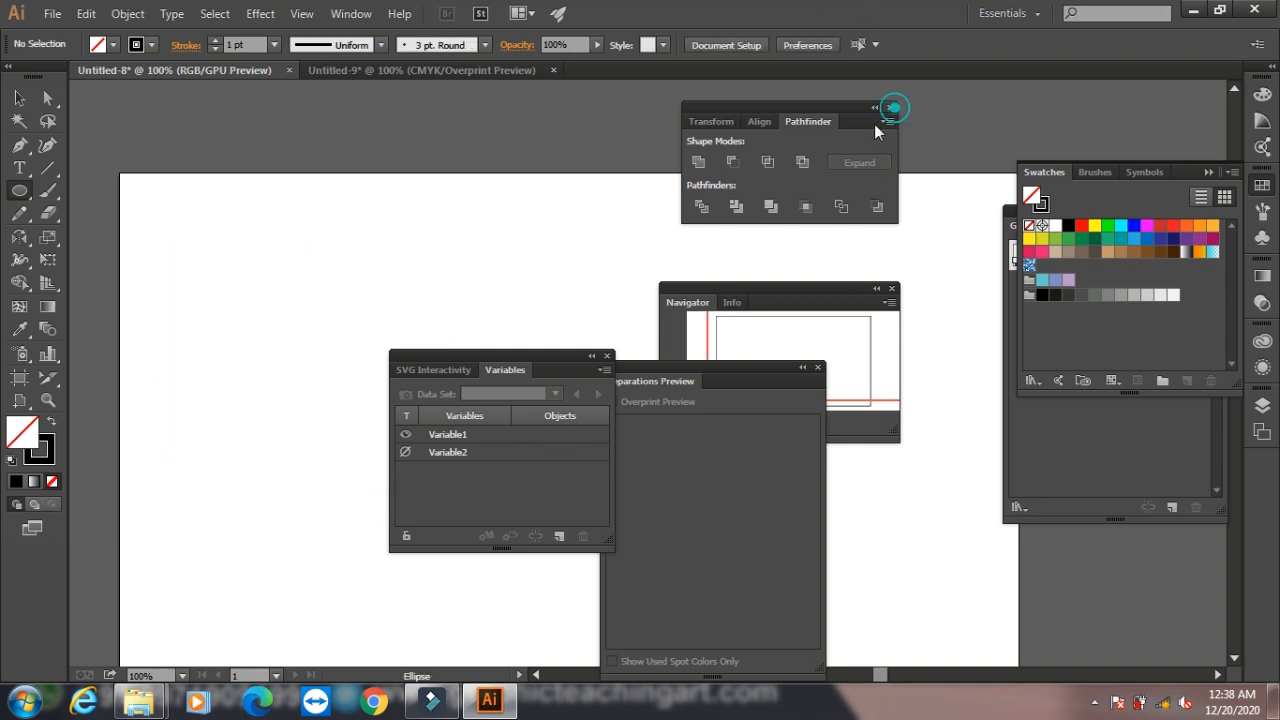
click(818, 368)
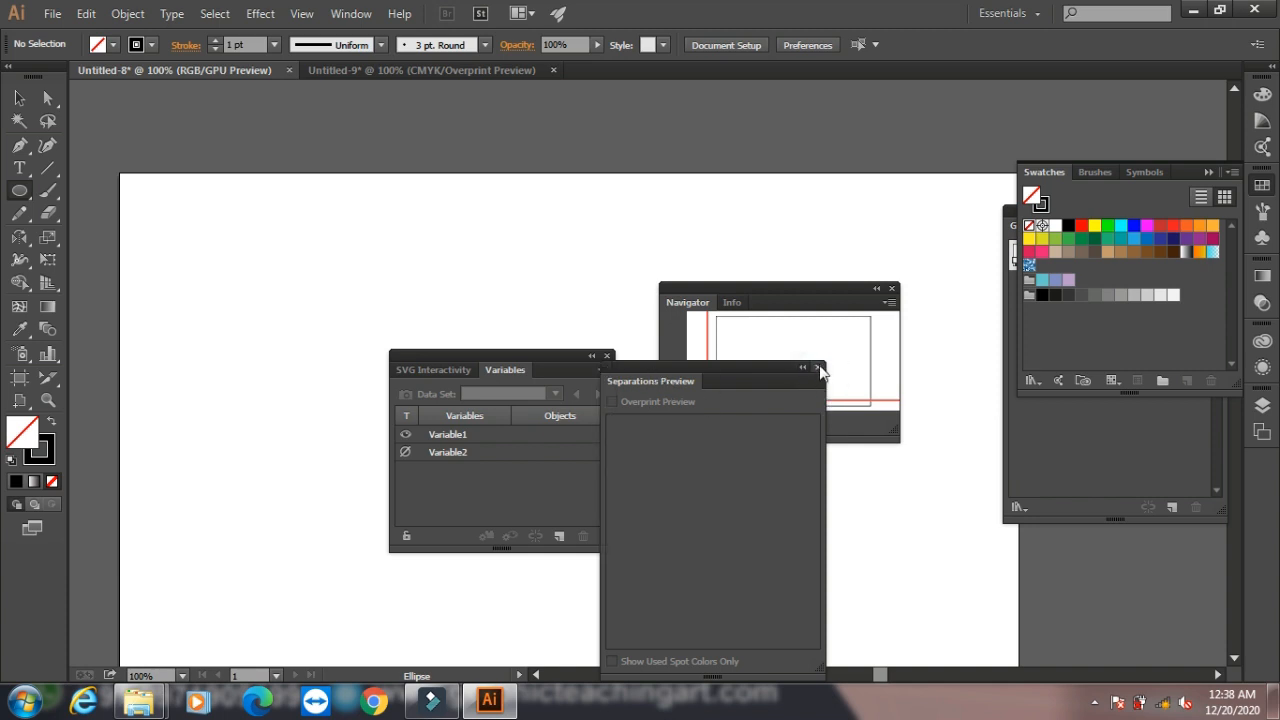
click(818, 368)
click(605, 355)
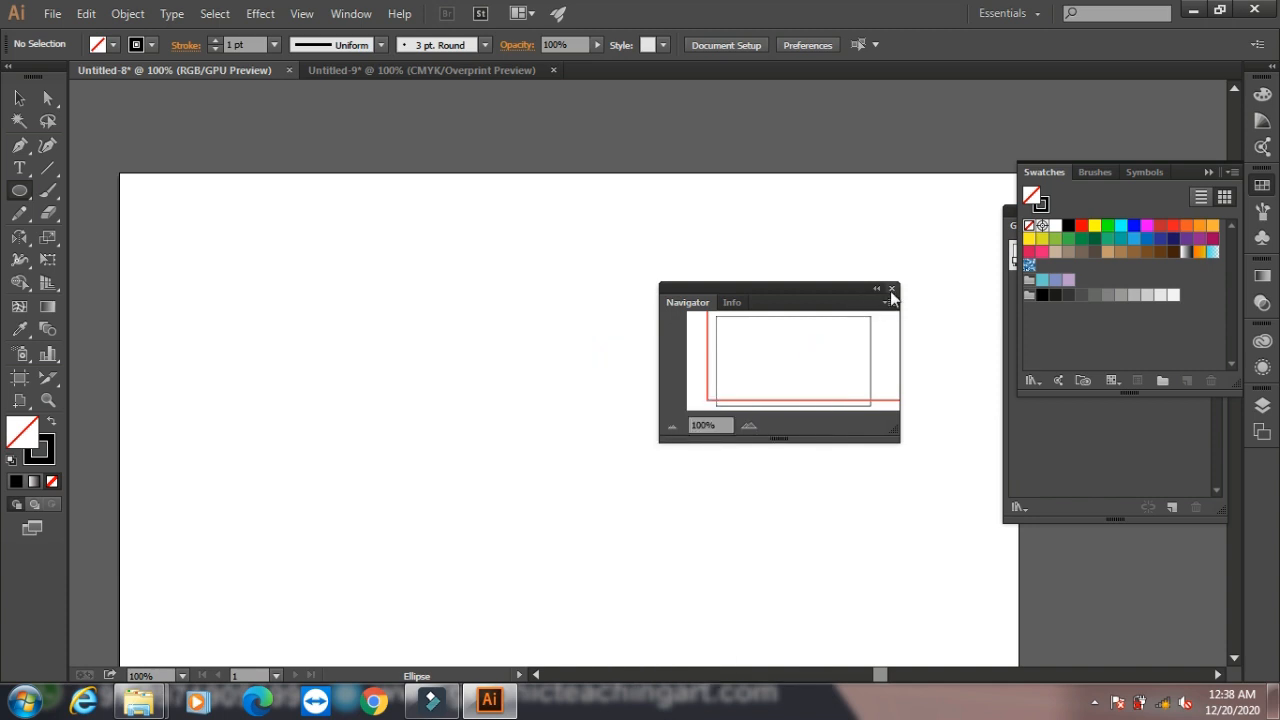
click(891, 289)
- Draw a rectangle in the artboard's upper-left area with a medium blue swatch fill and no stroke
drag(20, 191, 60, 186)
drag(231, 288, 464, 424)
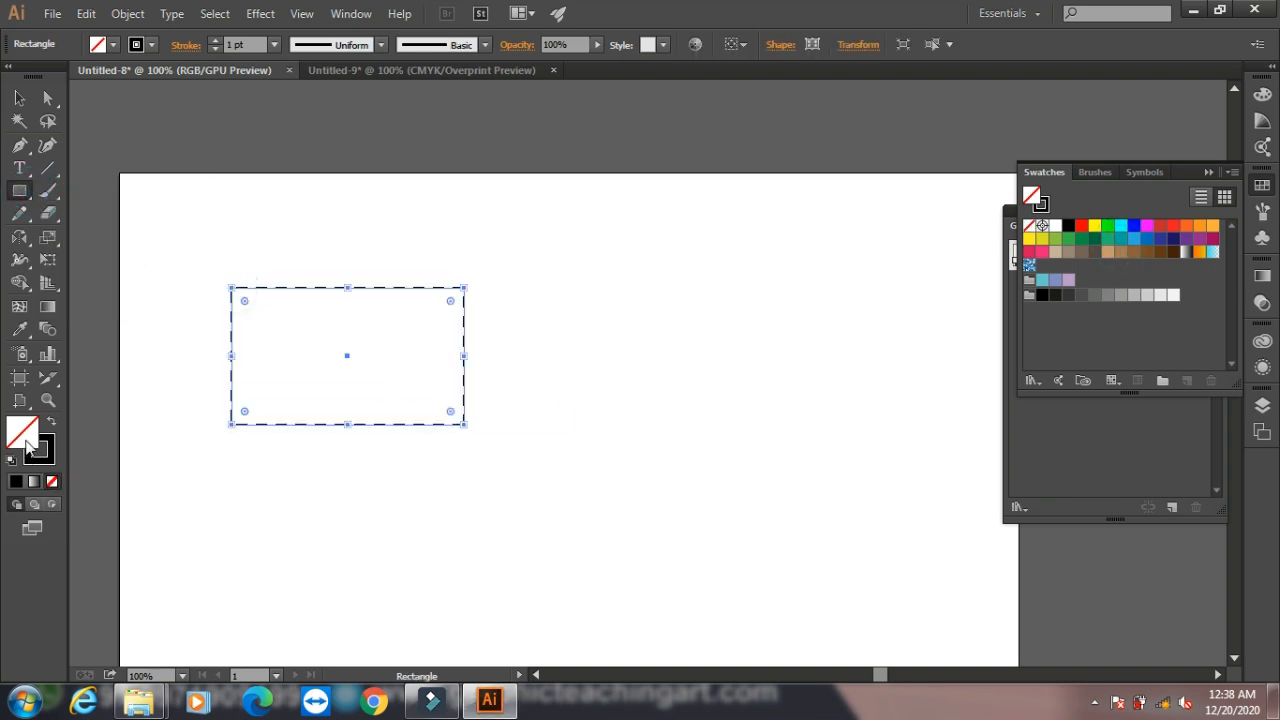
click(1068, 239)
click(1147, 238)
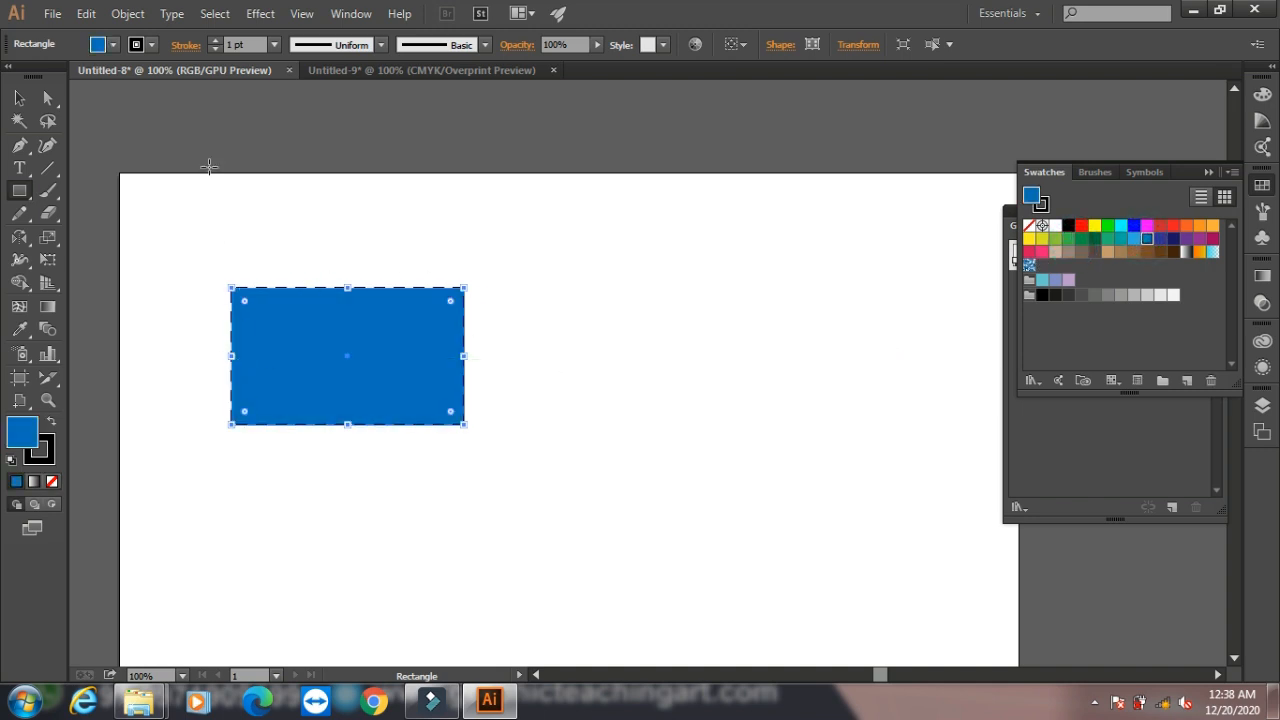
click(151, 44)
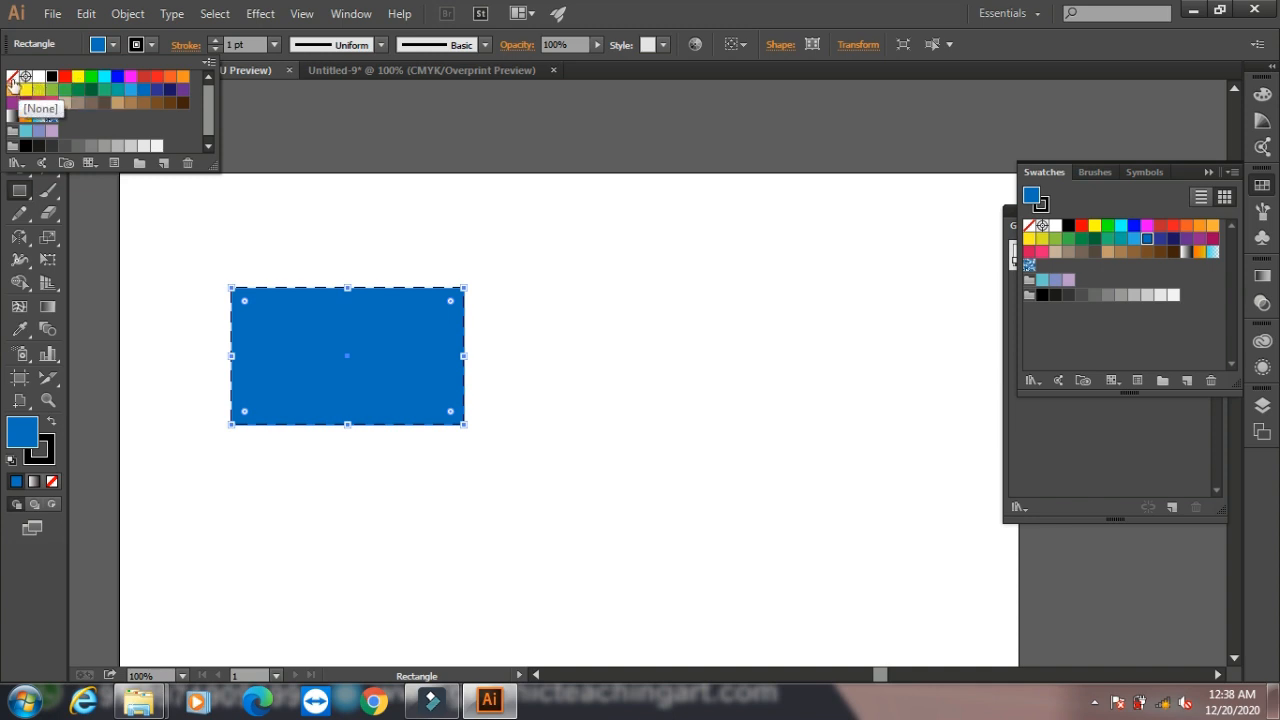
click(12, 78)
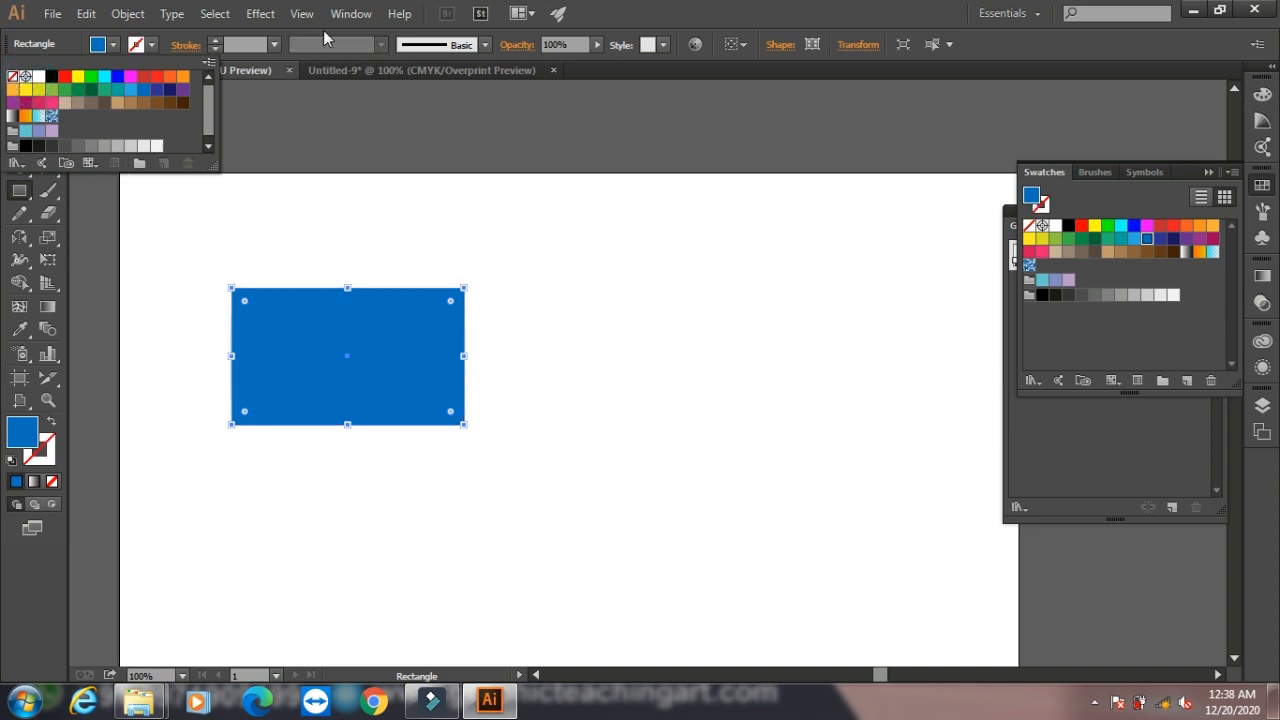
- Reopen the Stroke panel and give the rectangle a blue dashed stroke with 12 pt dashes and 9 pt gaps
click(351, 14)
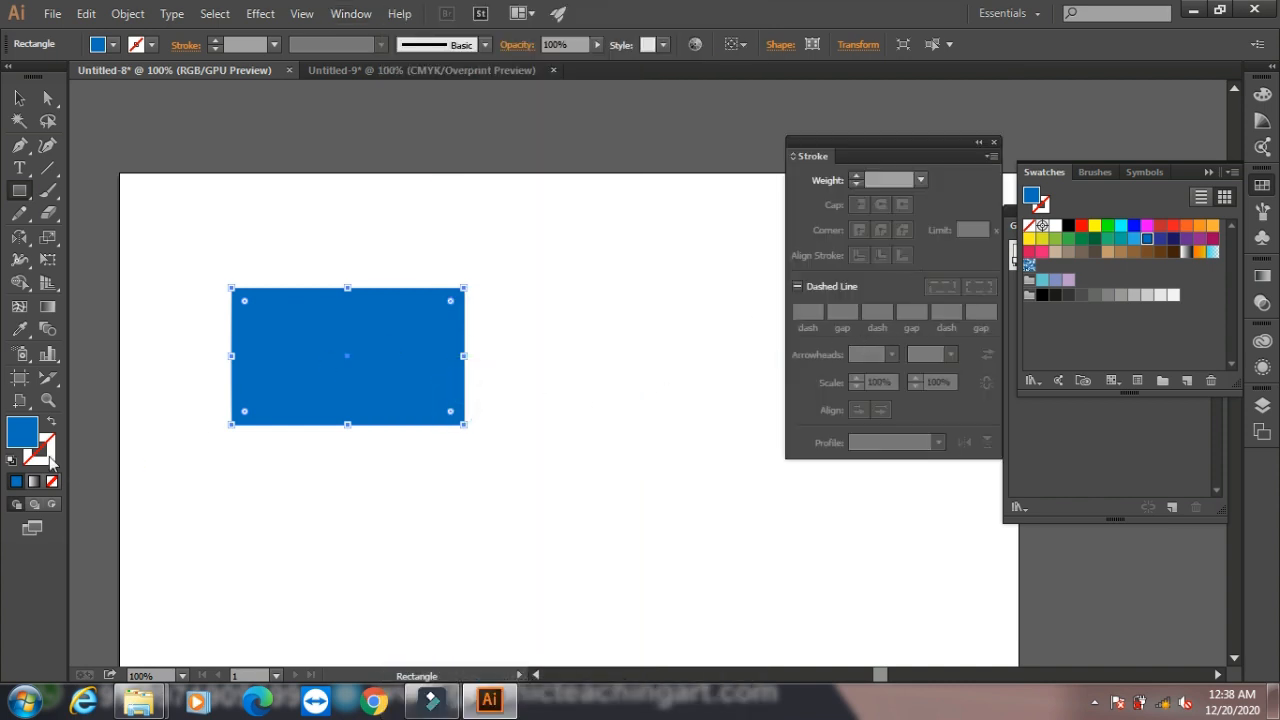
click(40, 450)
click(17, 482)
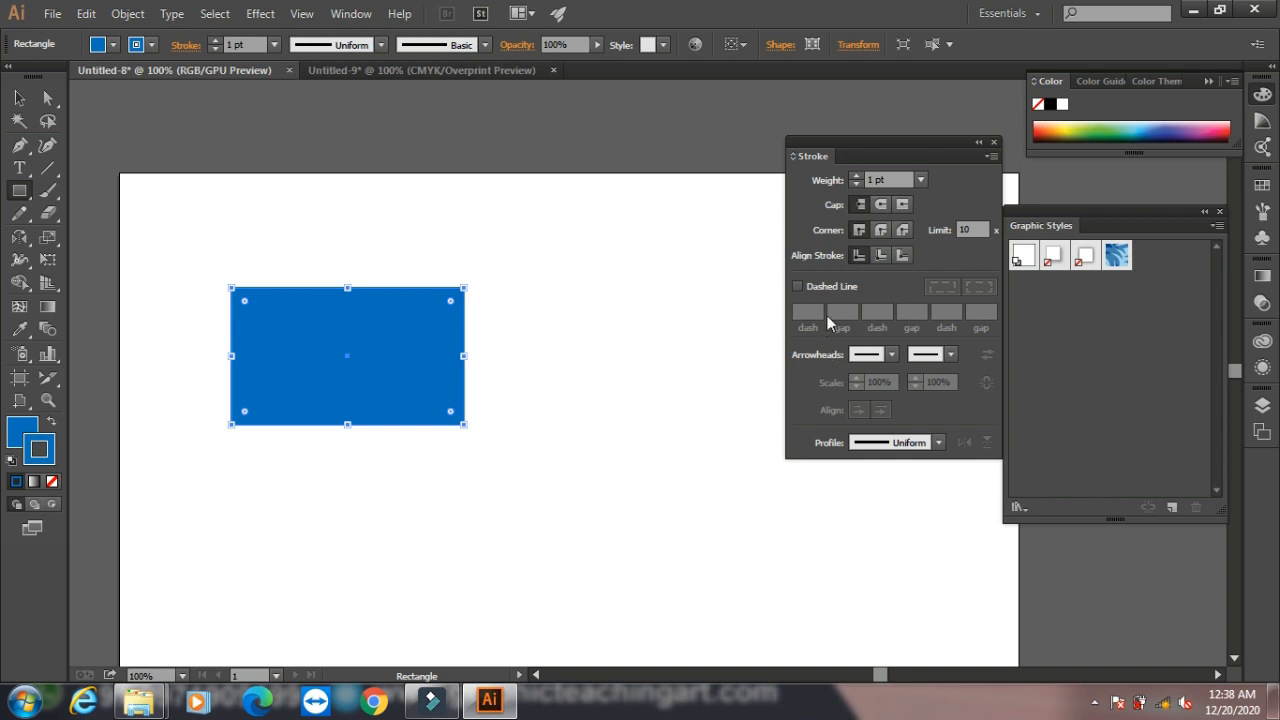
click(797, 286)
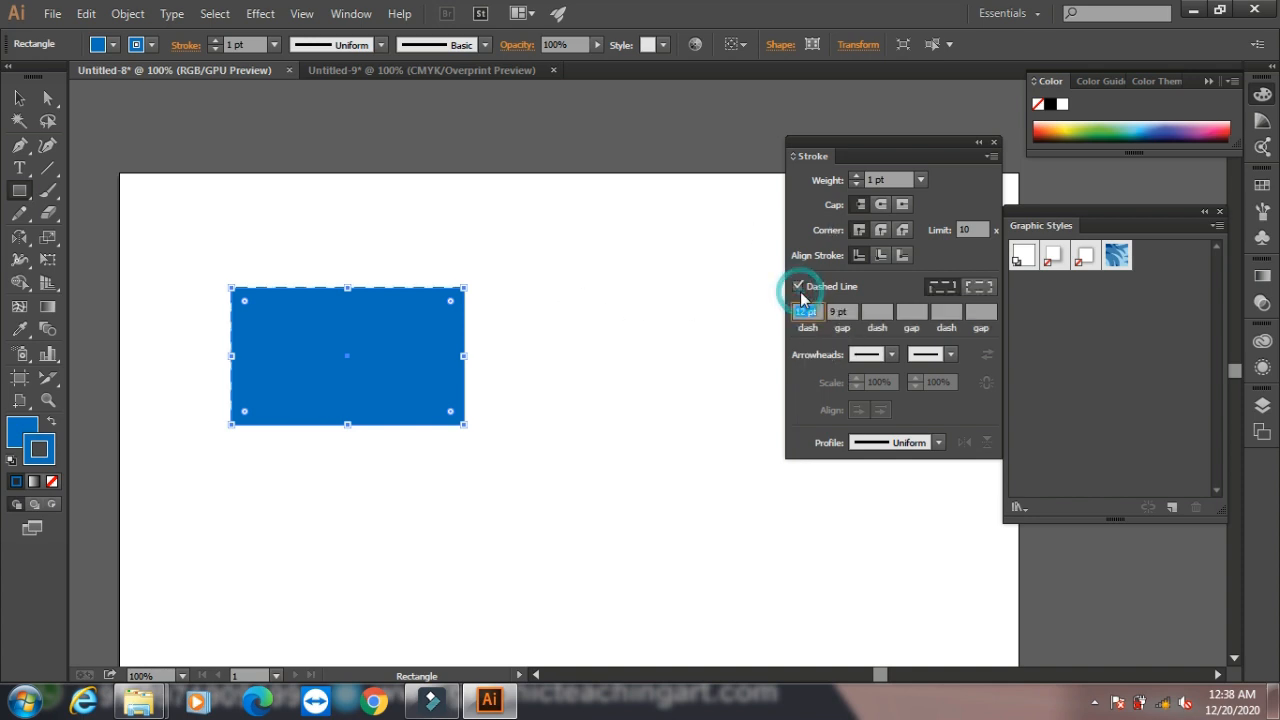
- Set the rectangle's stroke dash and gap lengths to 0 pt
click(845, 312)
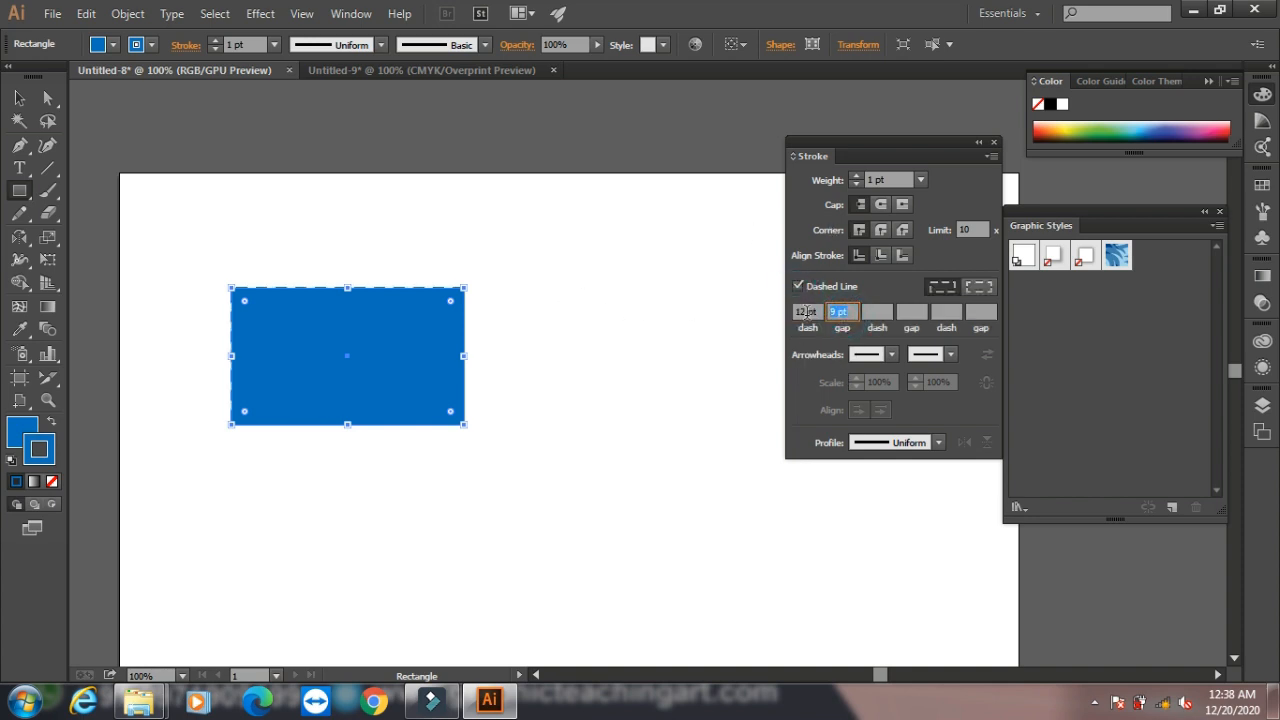
text(0)
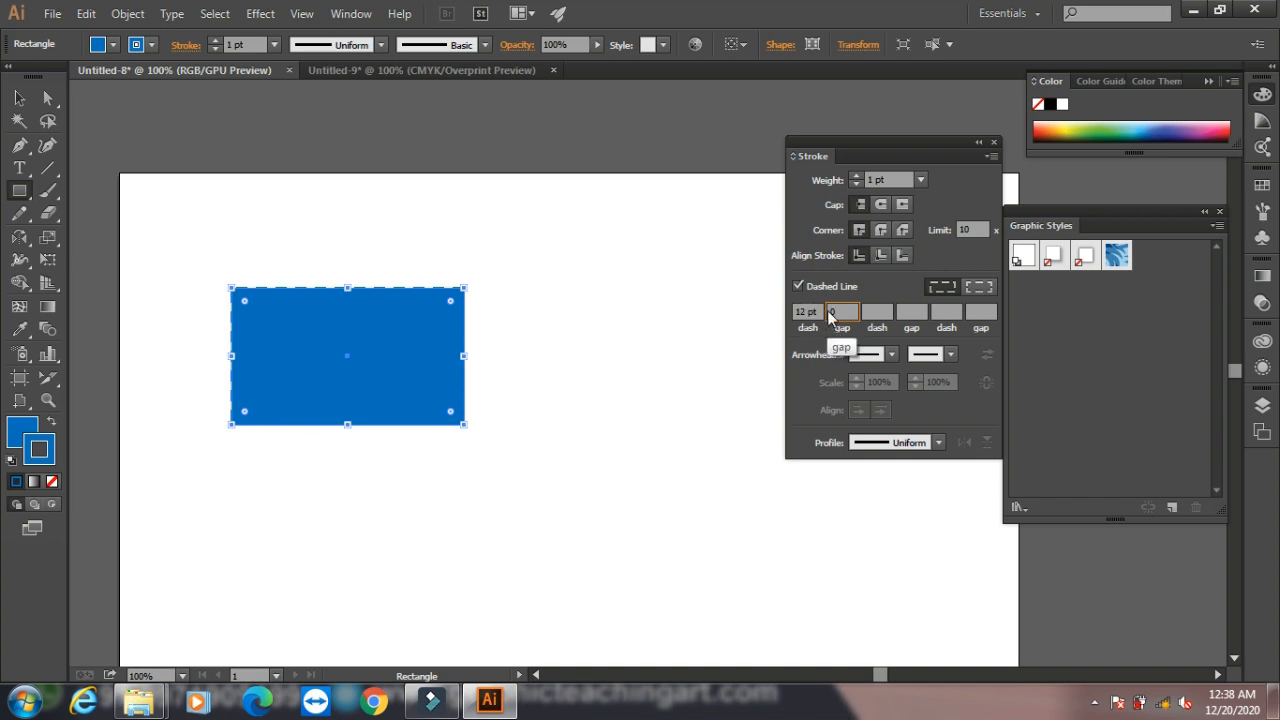
click(796, 312)
text(0)
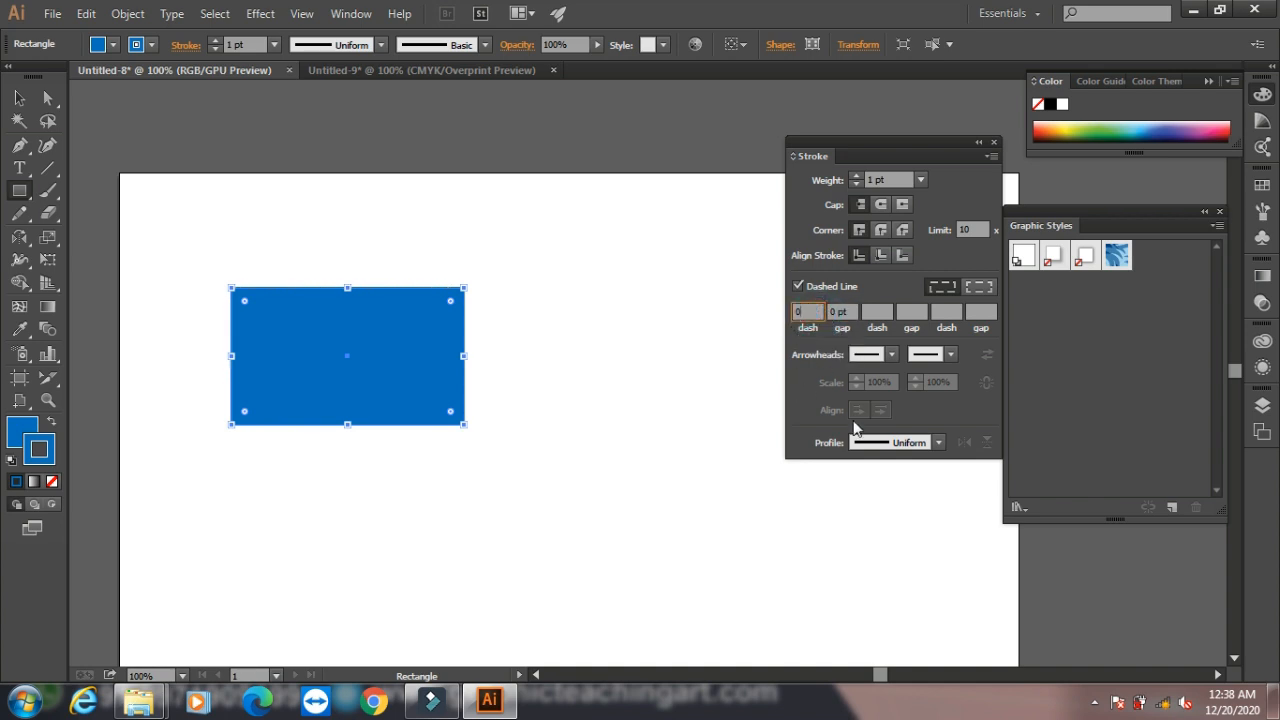
- Change the selected rectangle's stroke color from blue to a bright green with the Color Picker
click(21, 95)
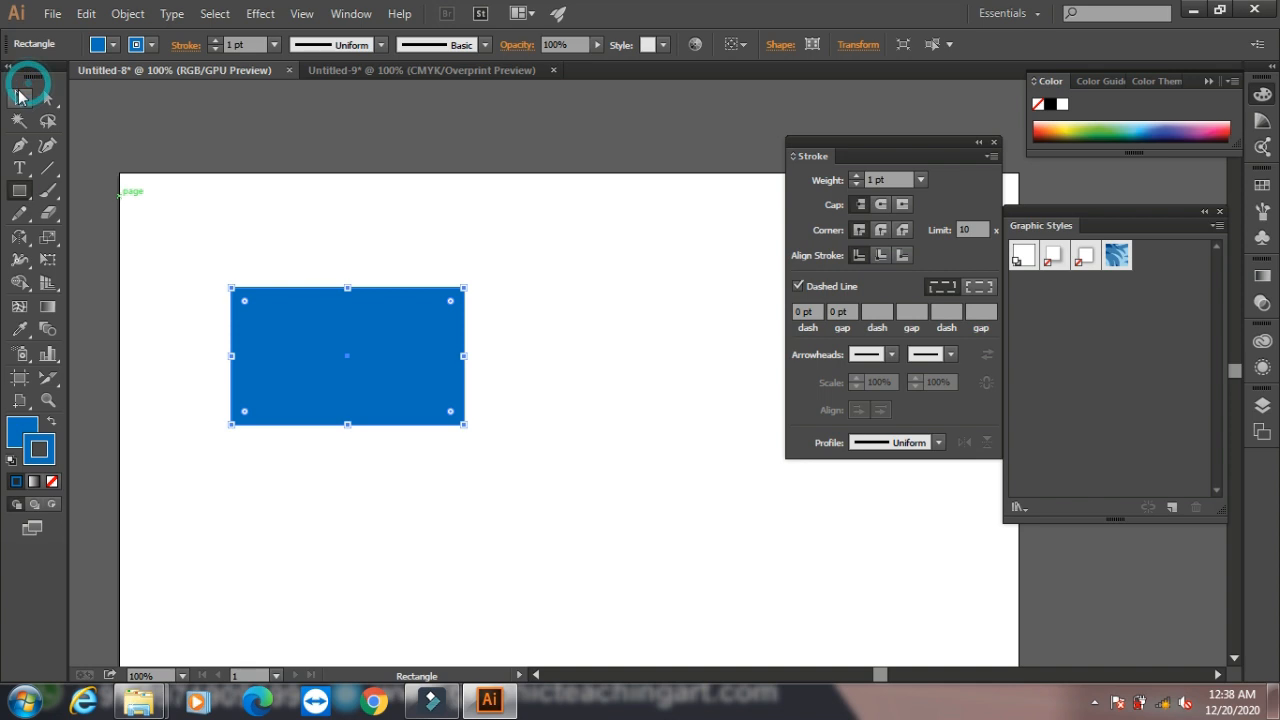
click(266, 201)
click(306, 370)
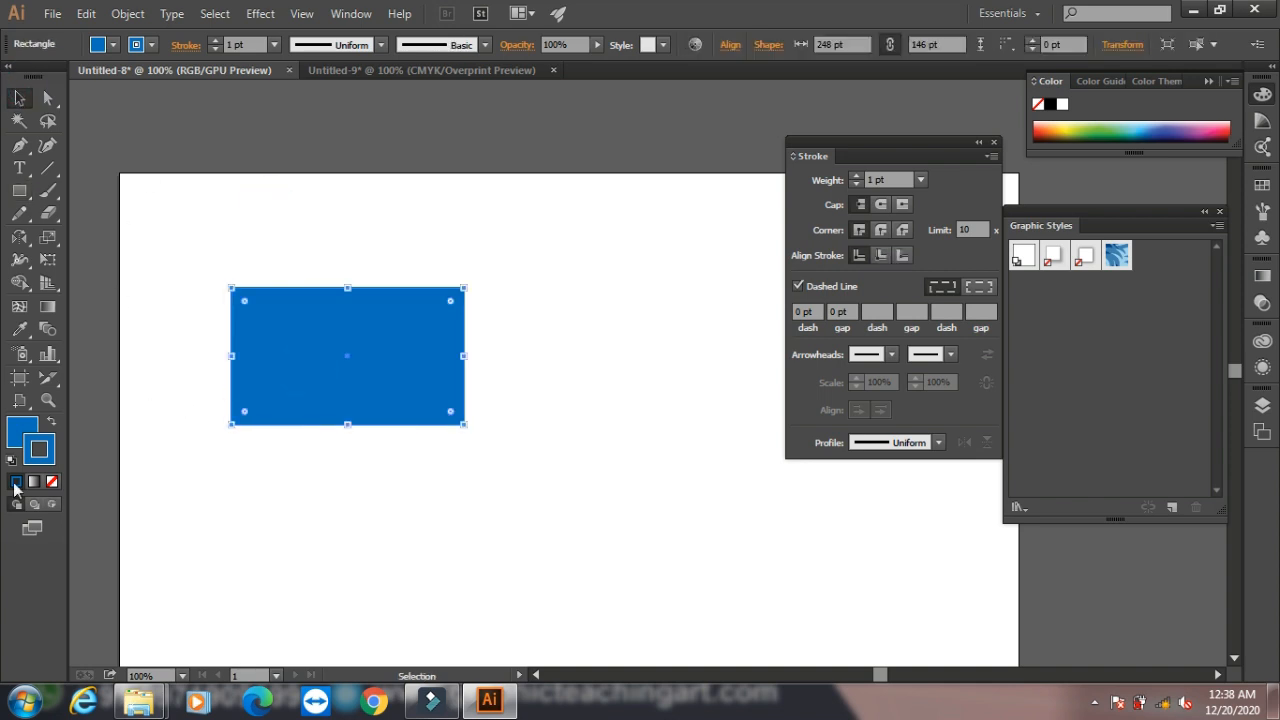
double_click(50, 450)
drag(460, 449, 460, 530)
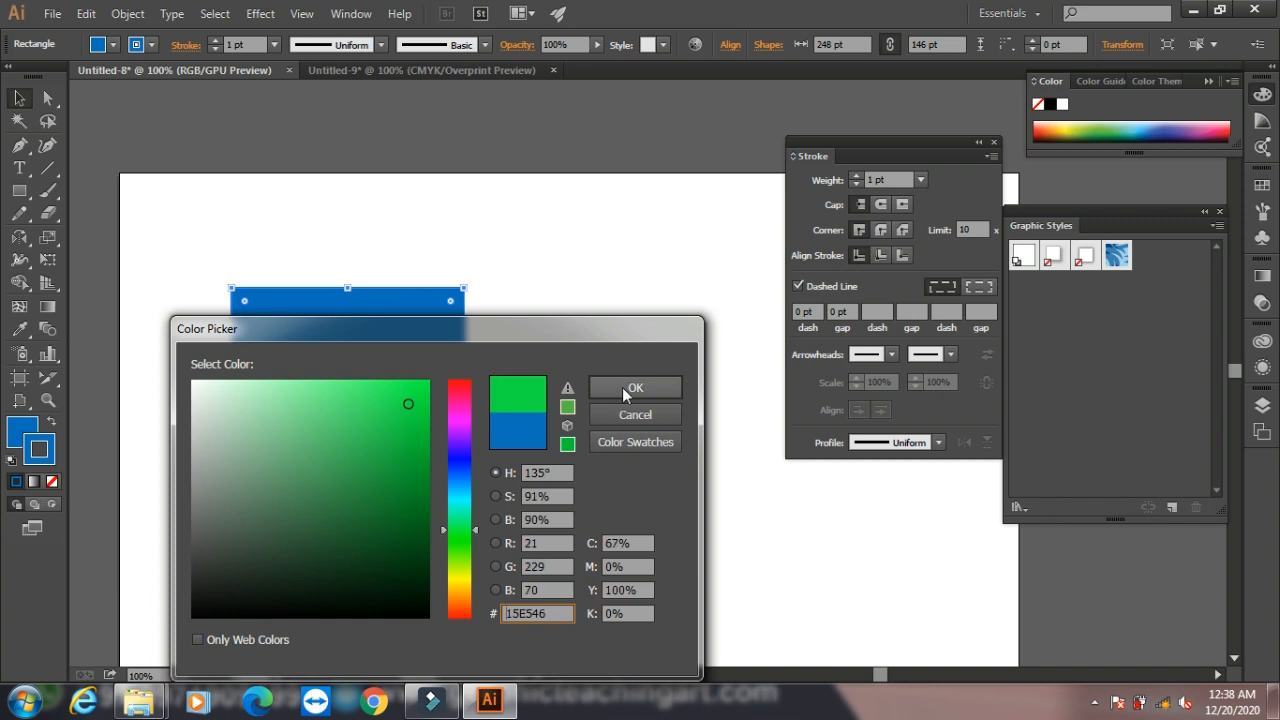
click(634, 388)
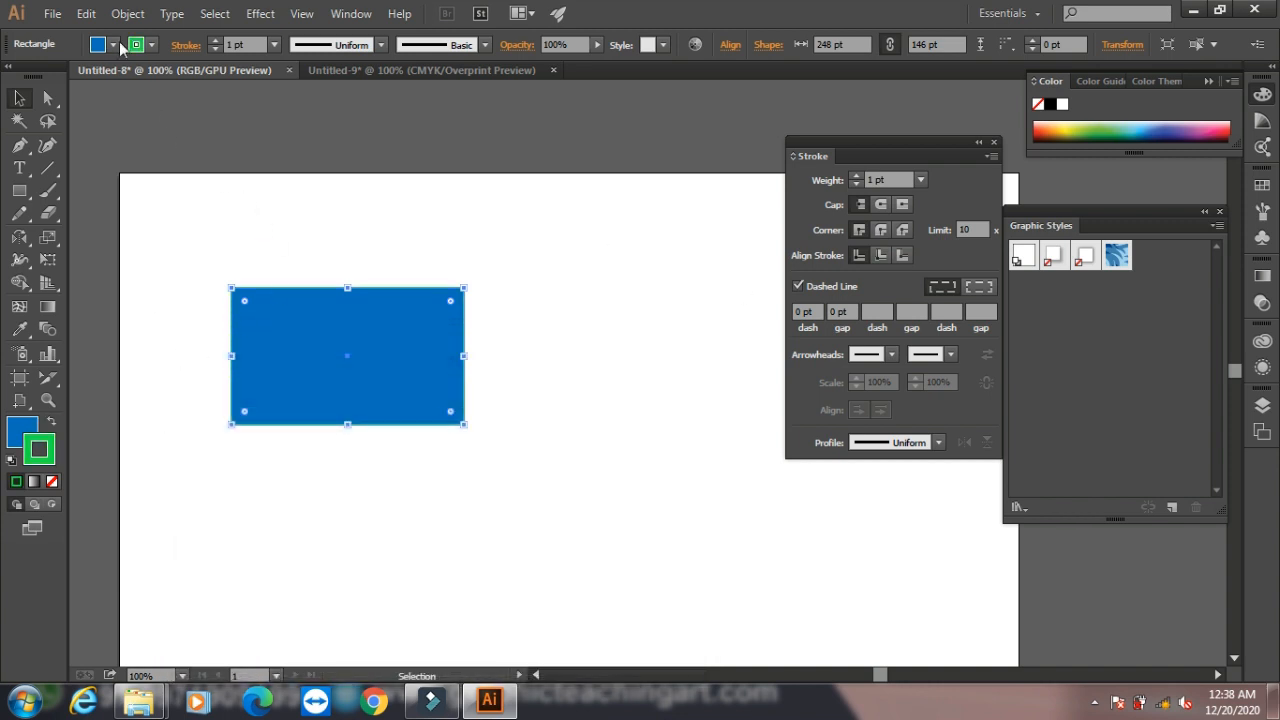
- Increase the rectangle's stroke weight to 13 pt and close the Stroke panel
click(215, 40)
click(215, 40)
click(215, 40)
click(215, 40)
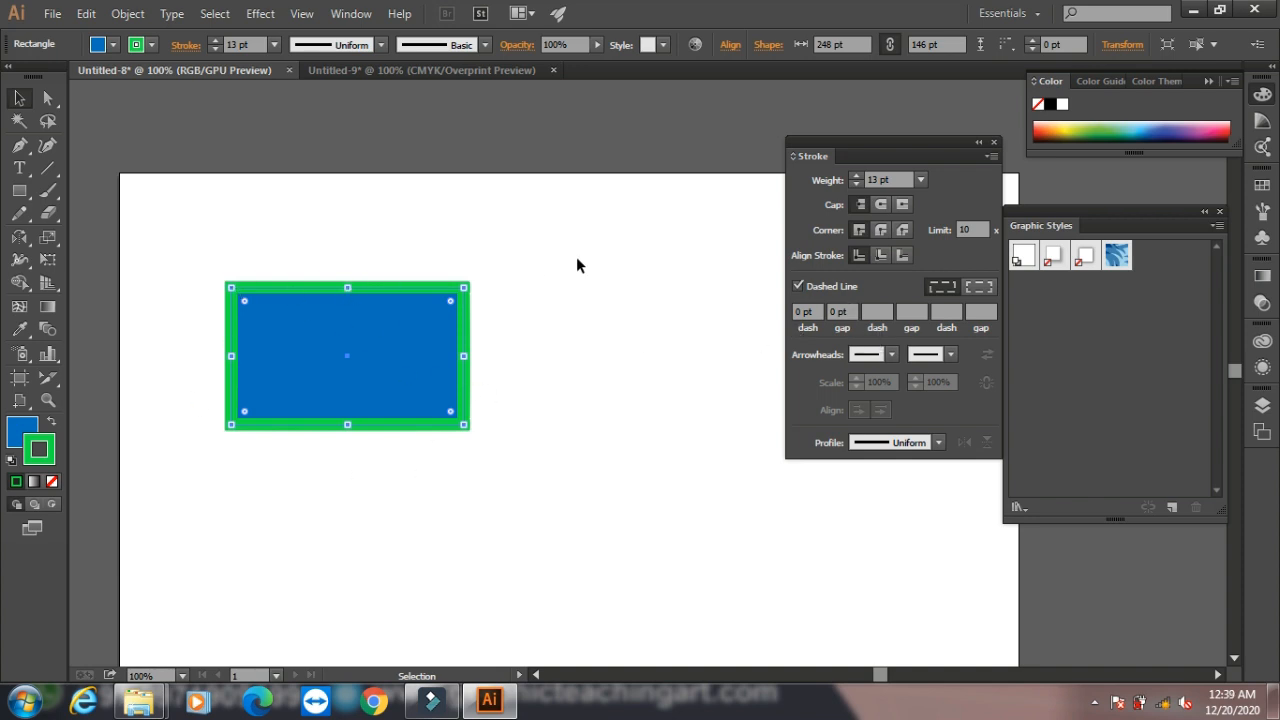
click(993, 142)
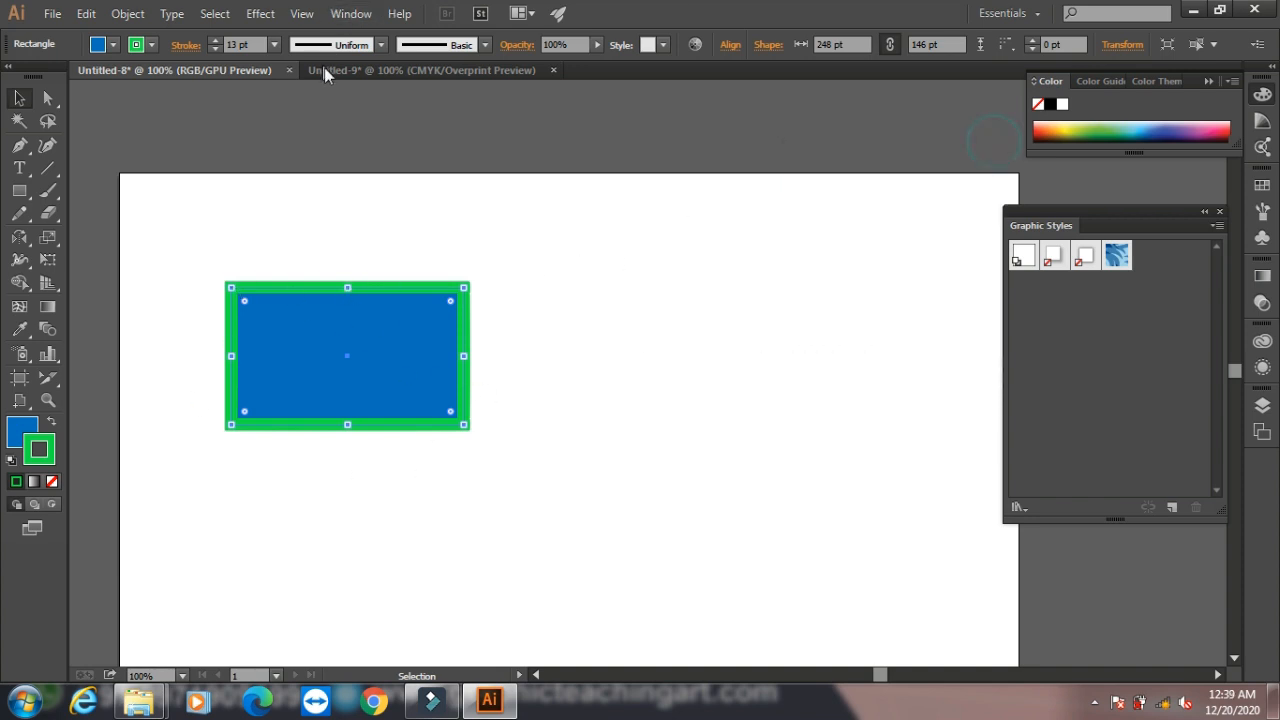
- Open the Swatches panel and try a teal stroke on the rectangle, ending with a dark gray-brown swatch
click(345, 16)
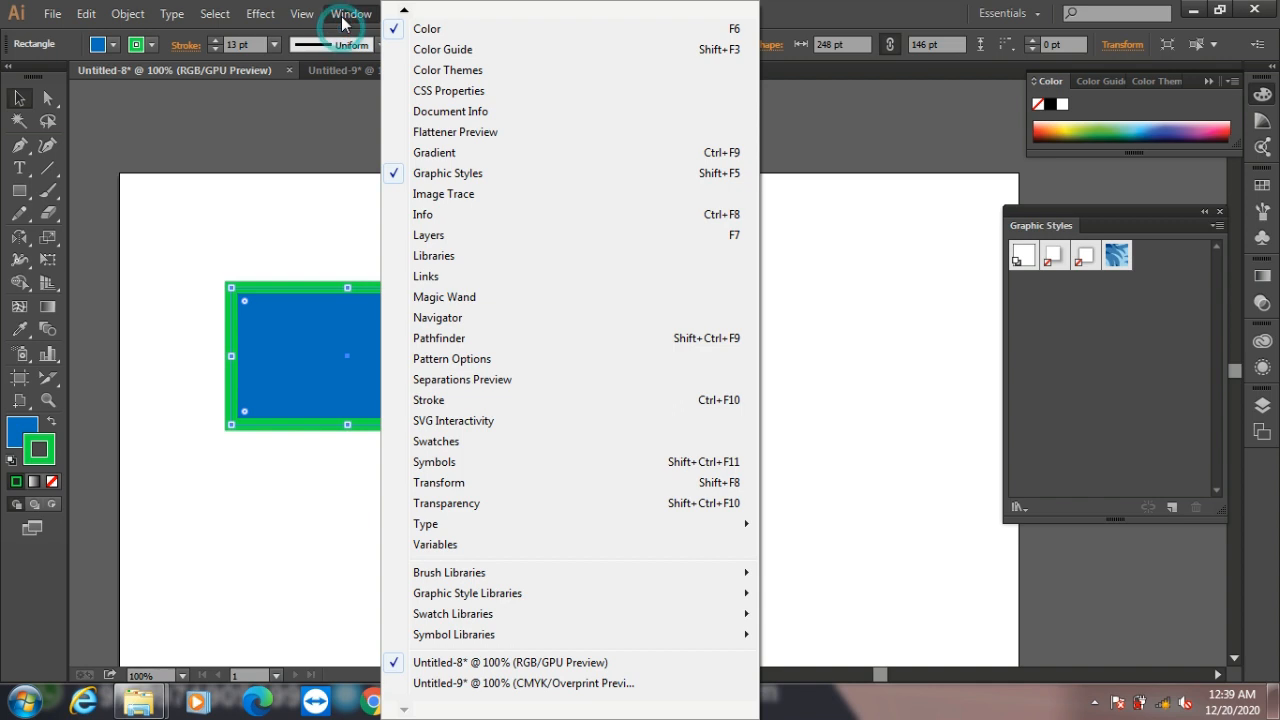
click(467, 450)
click(1121, 239)
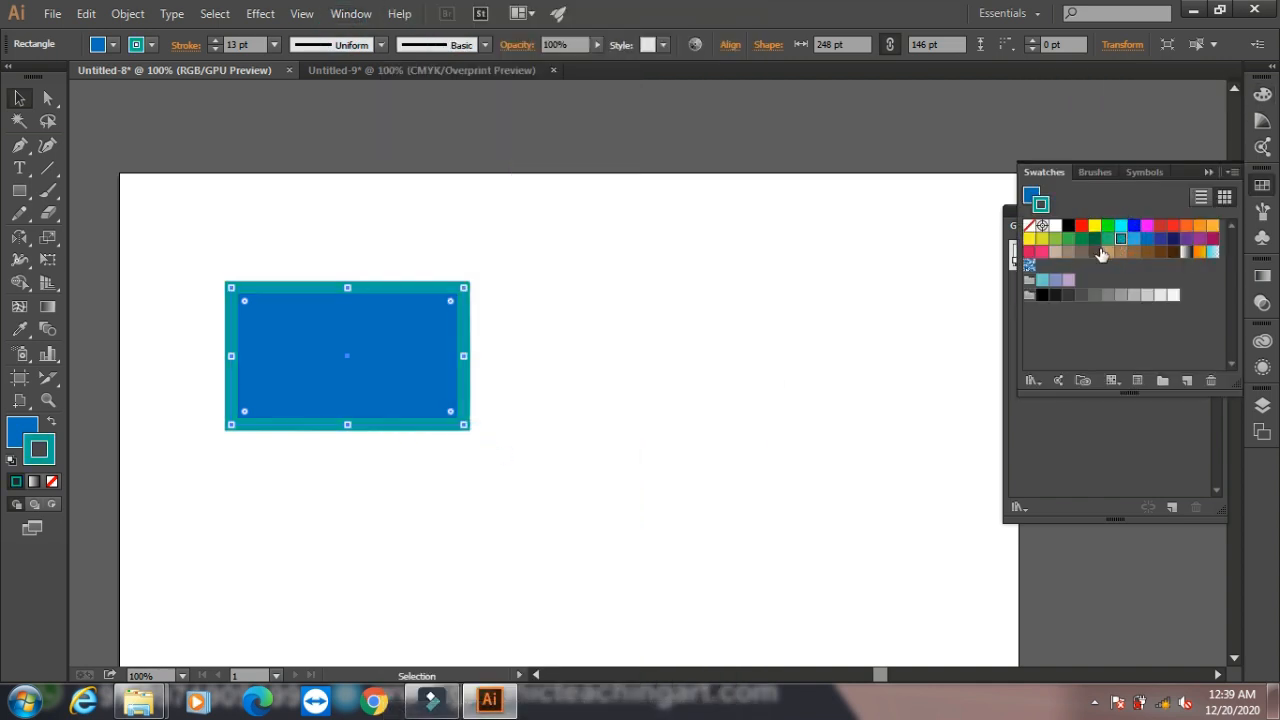
click(1081, 252)
- Make the fill active, reopen the Swatches panel and fill the rectangle with the blue swirl pattern swatch
click(21, 429)
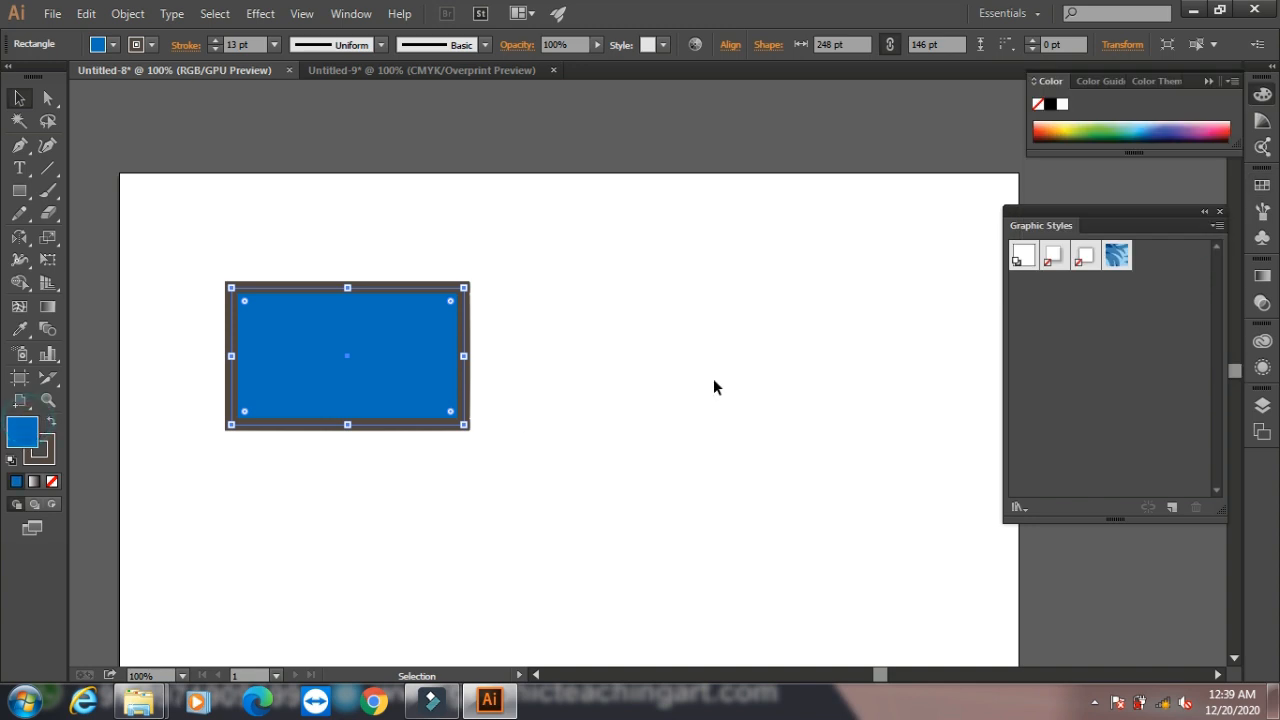
click(351, 14)
click(437, 441)
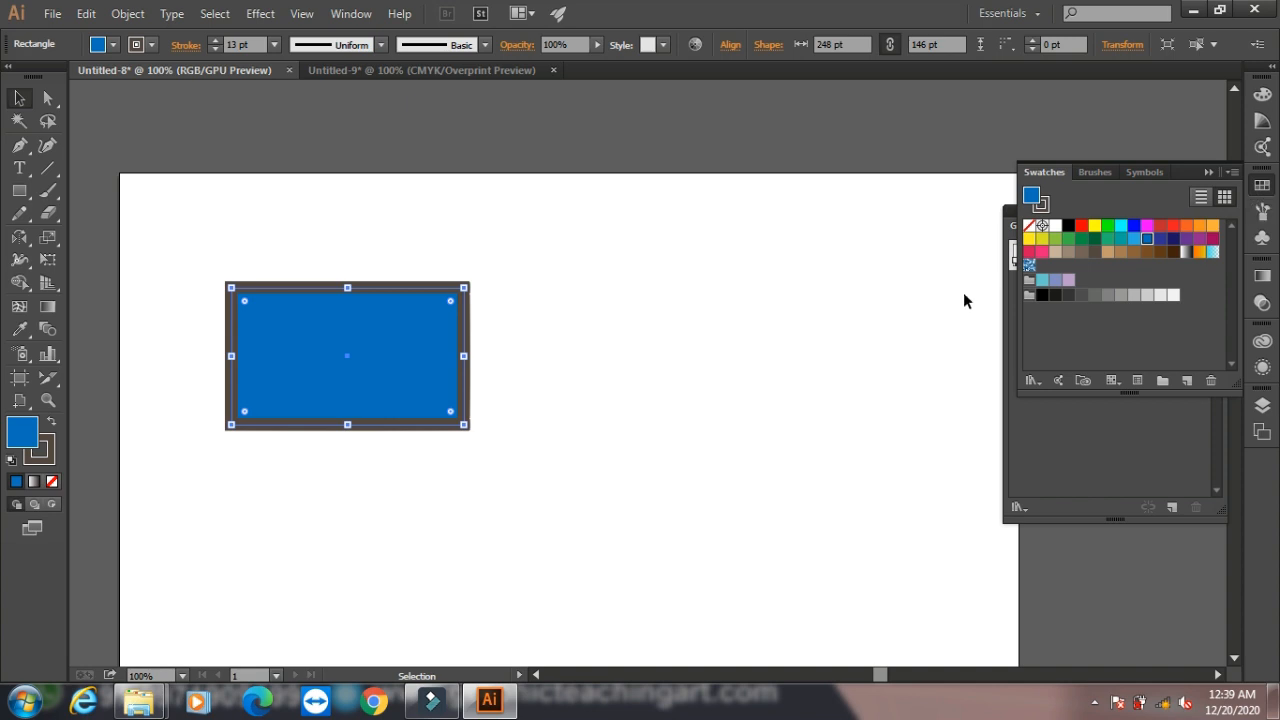
click(1029, 265)
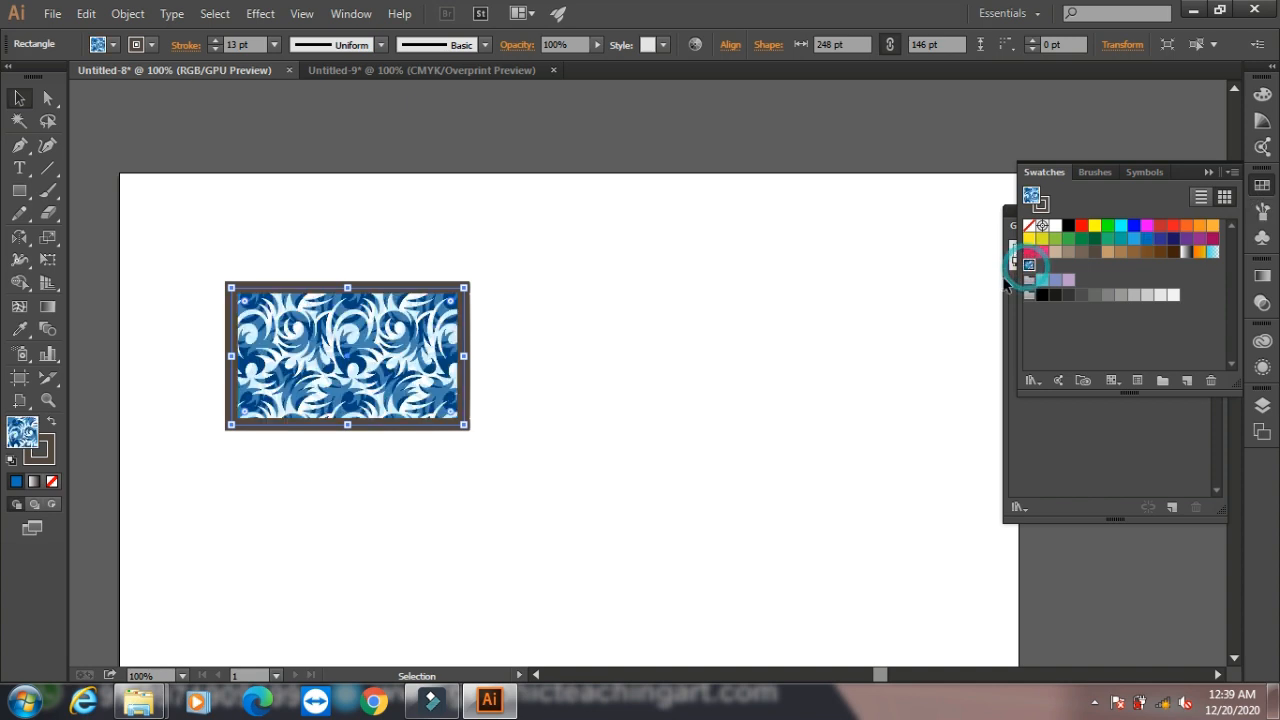
- Open the Symbols panel, followed by the Transform panel
click(351, 14)
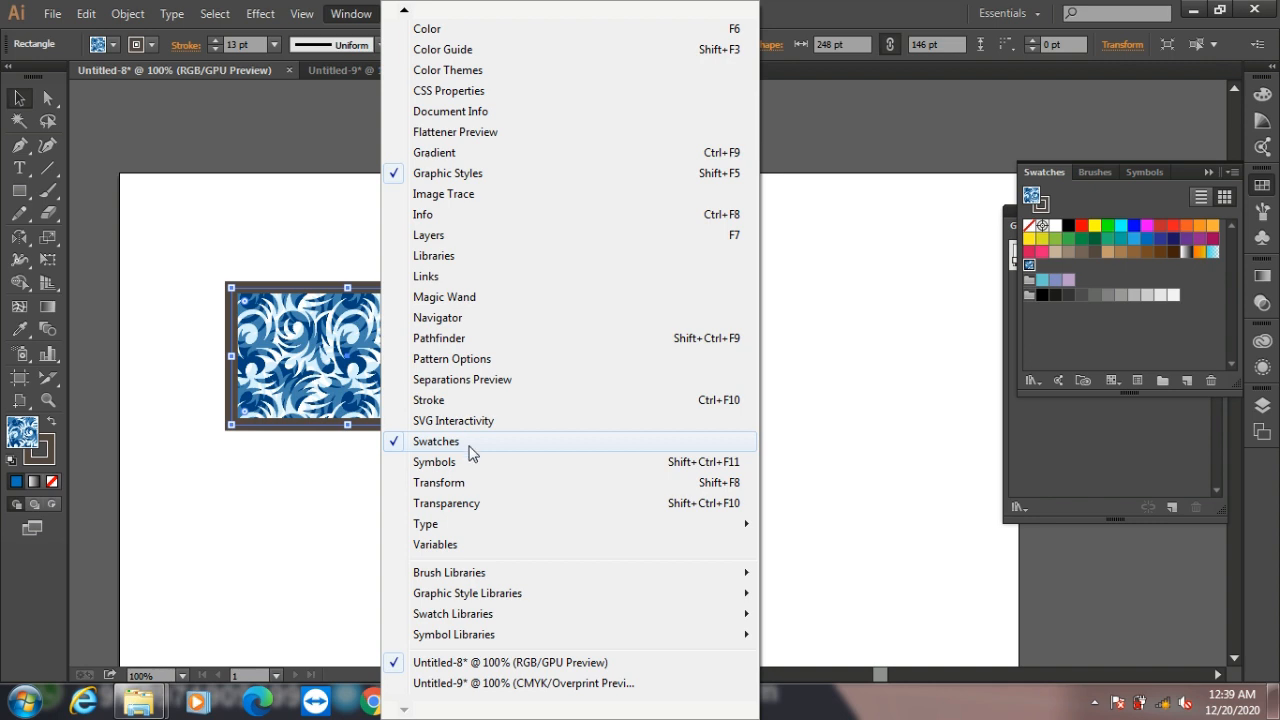
click(453, 465)
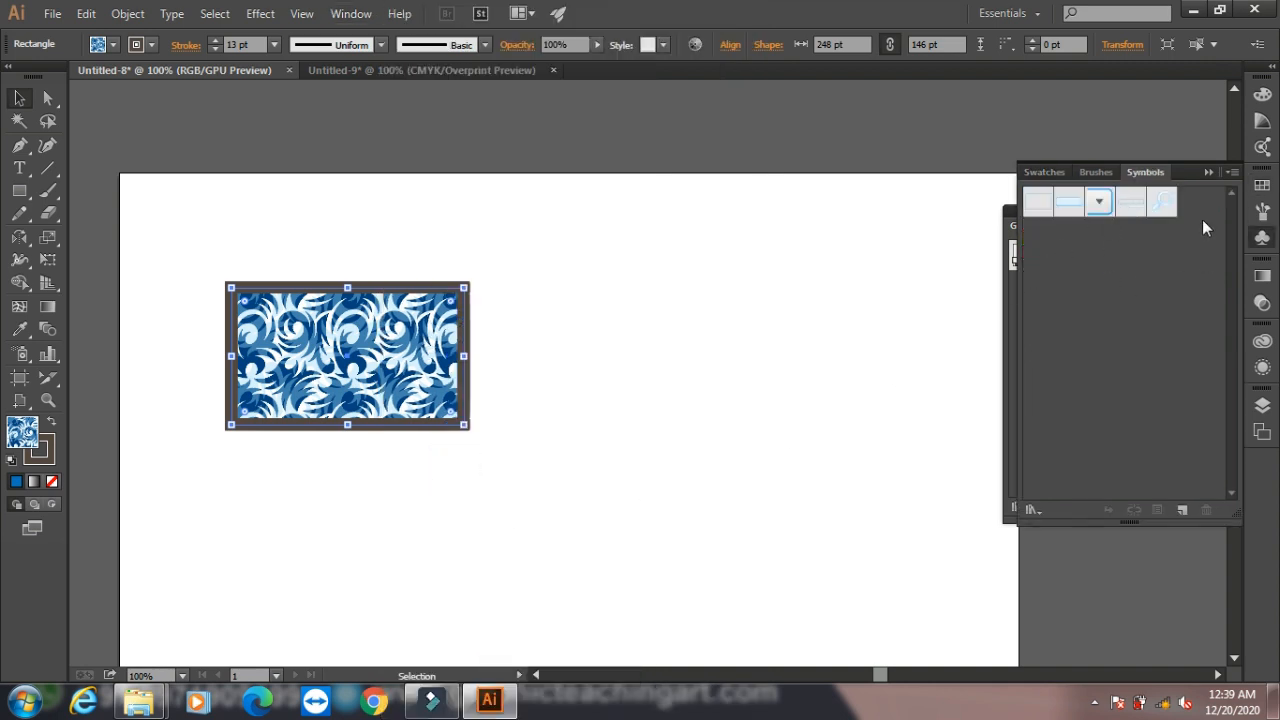
click(356, 14)
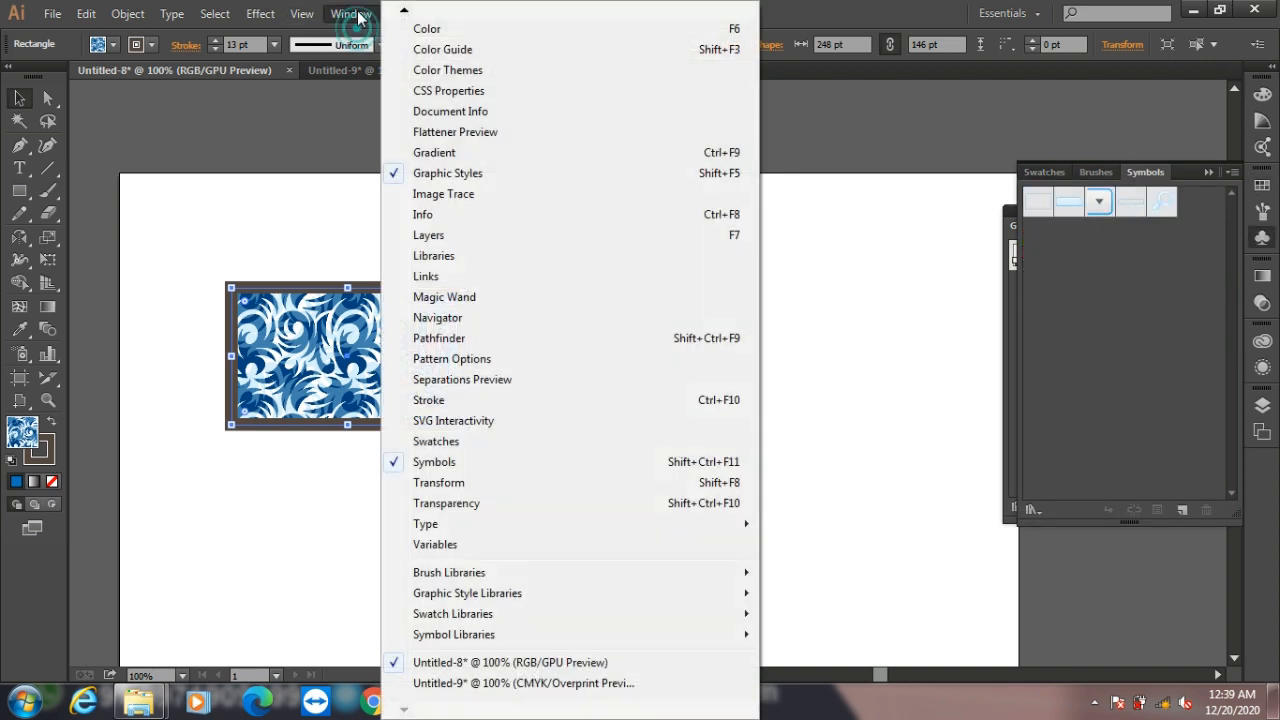
click(448, 484)
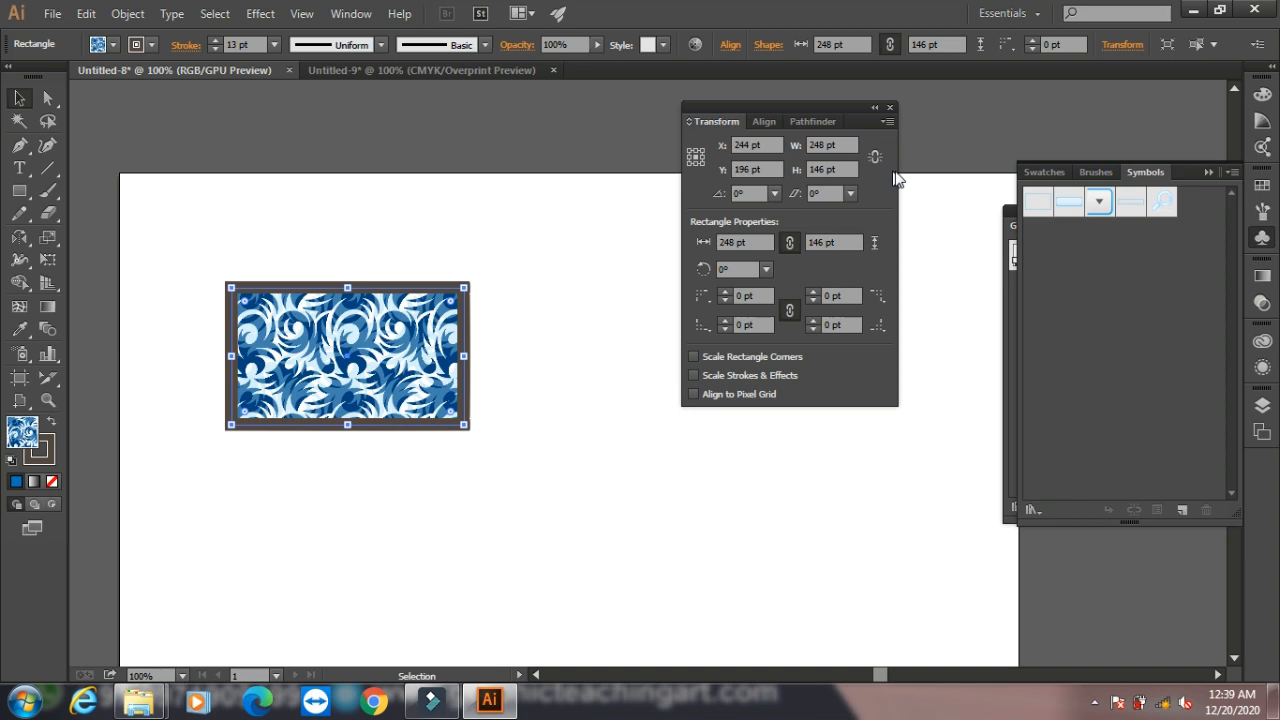
- Shear the patterned rectangle with a preset shear angle so its upper edge slants to the left
click(742, 242)
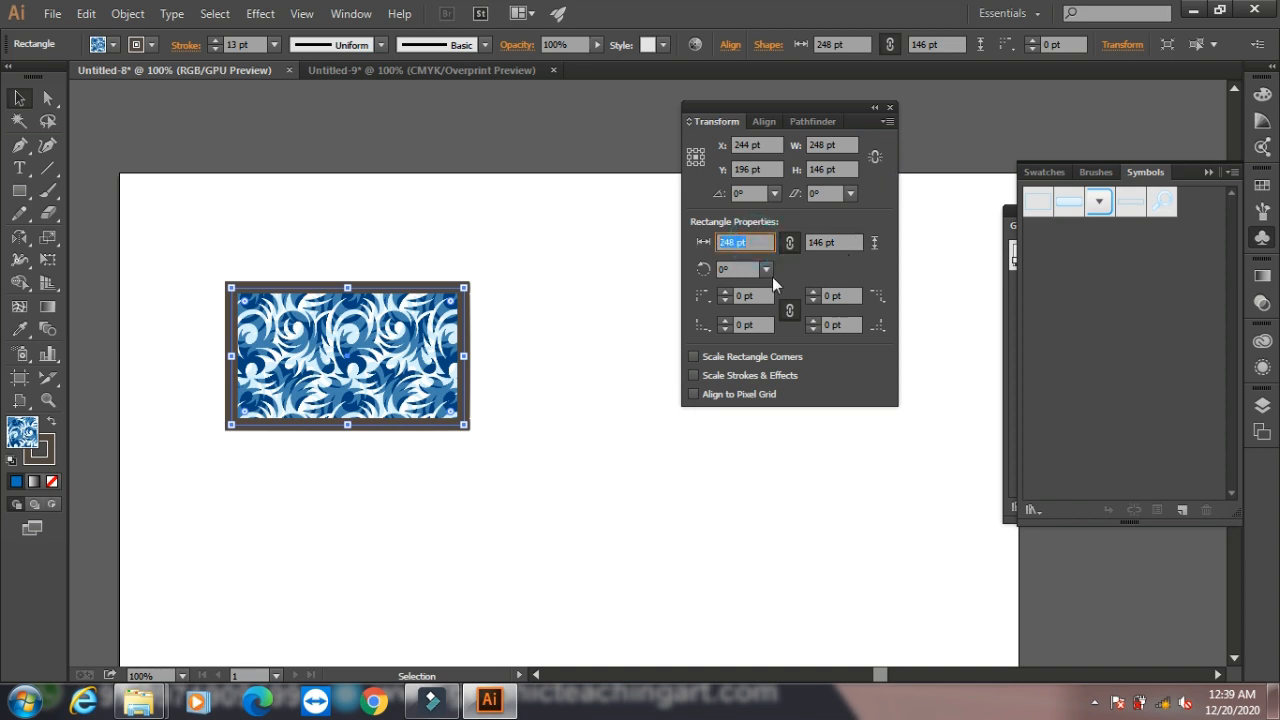
click(851, 193)
click(860, 275)
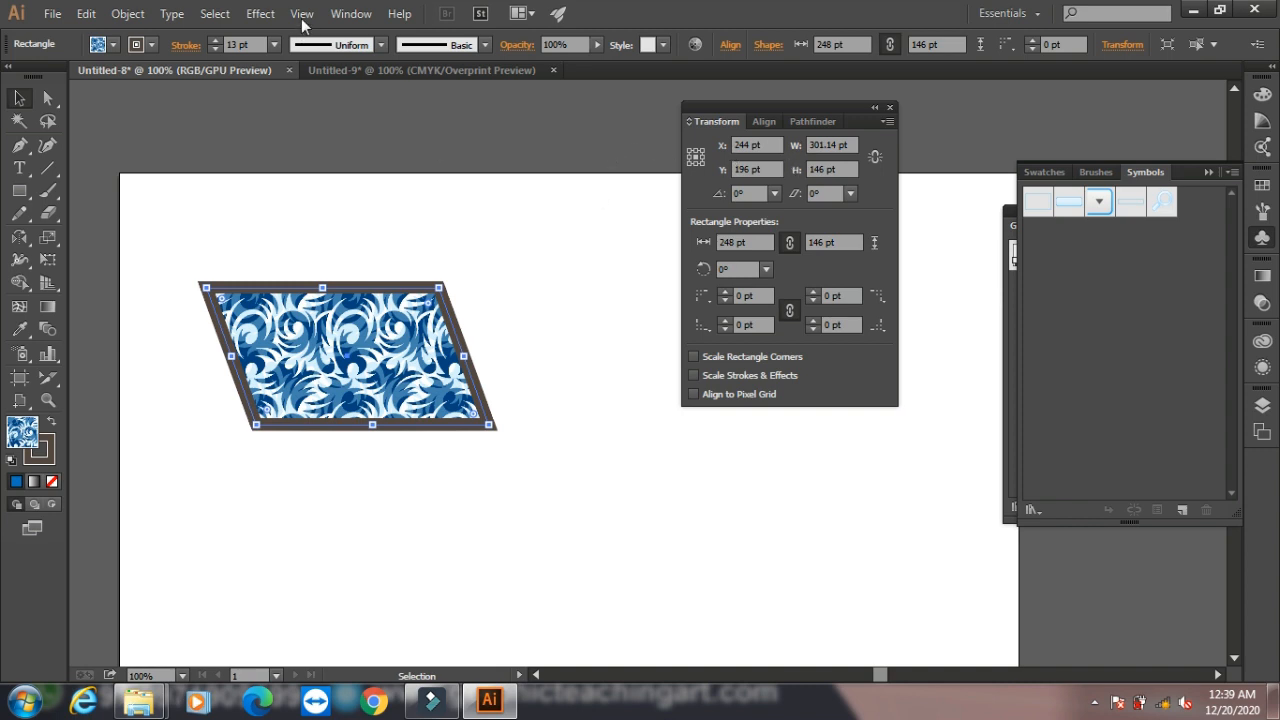
- Open the Transparency panel and delete the sheared rectangle
click(341, 16)
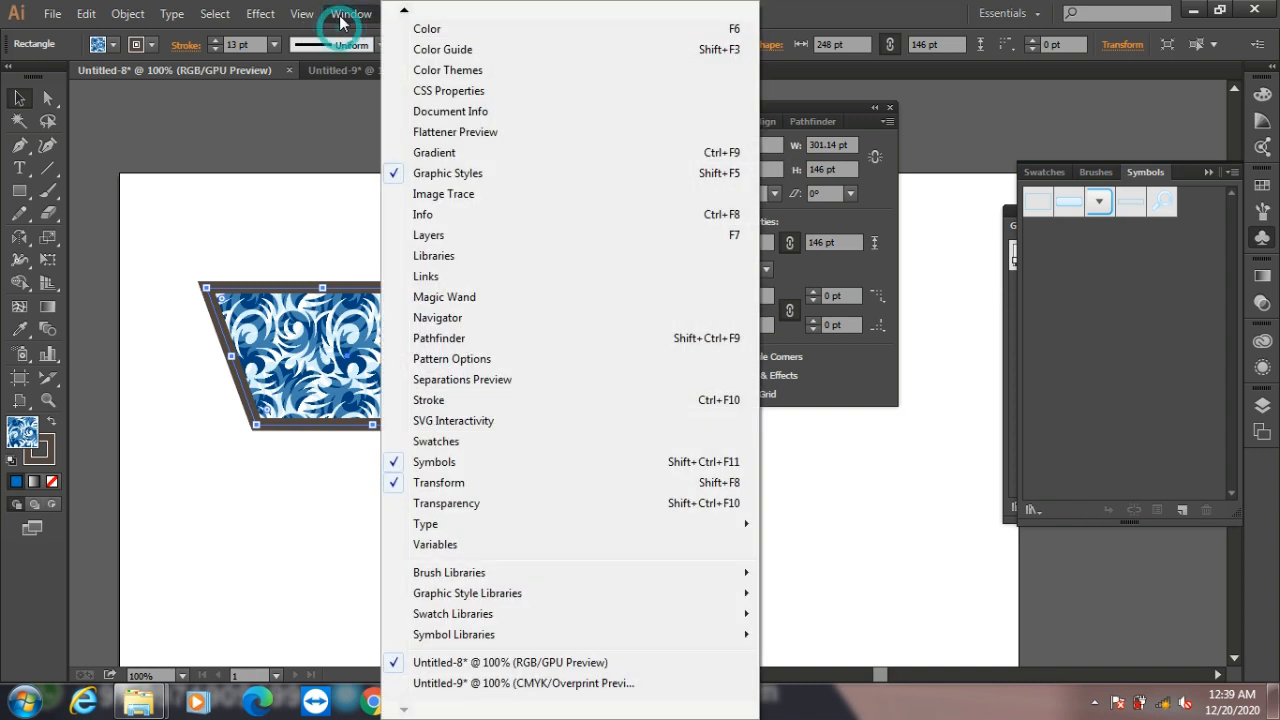
click(445, 506)
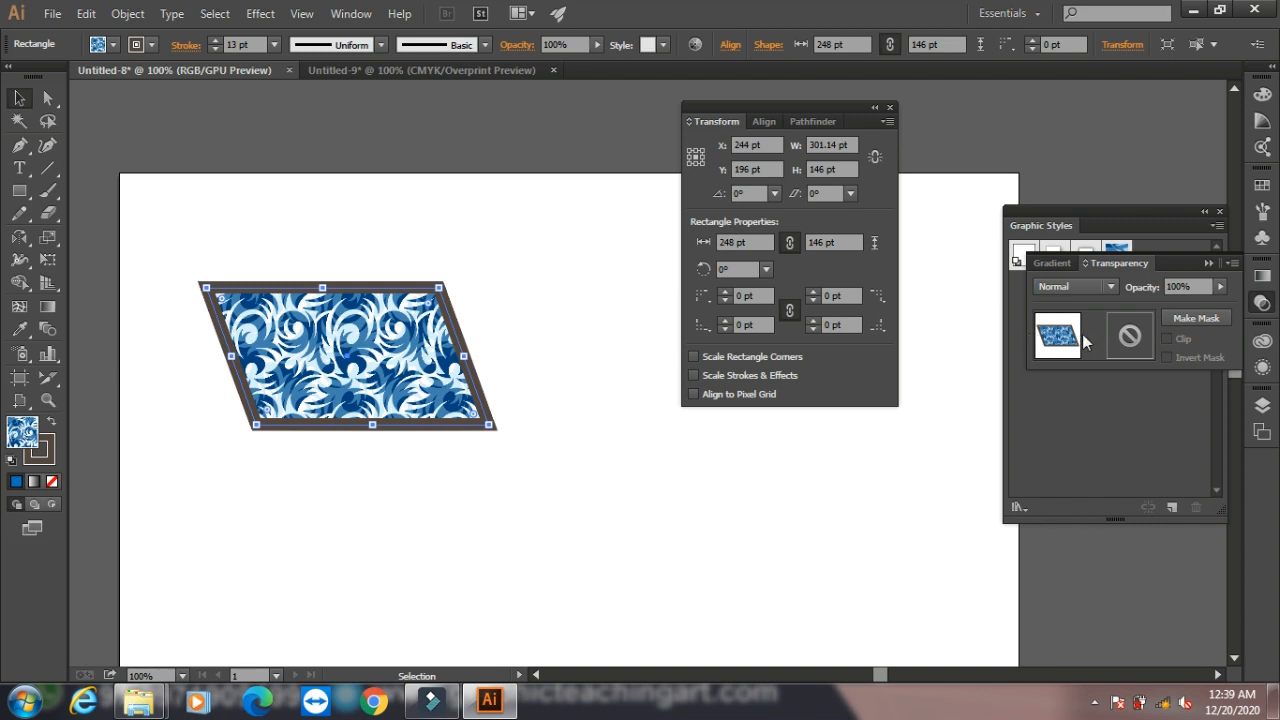
key(Delete)
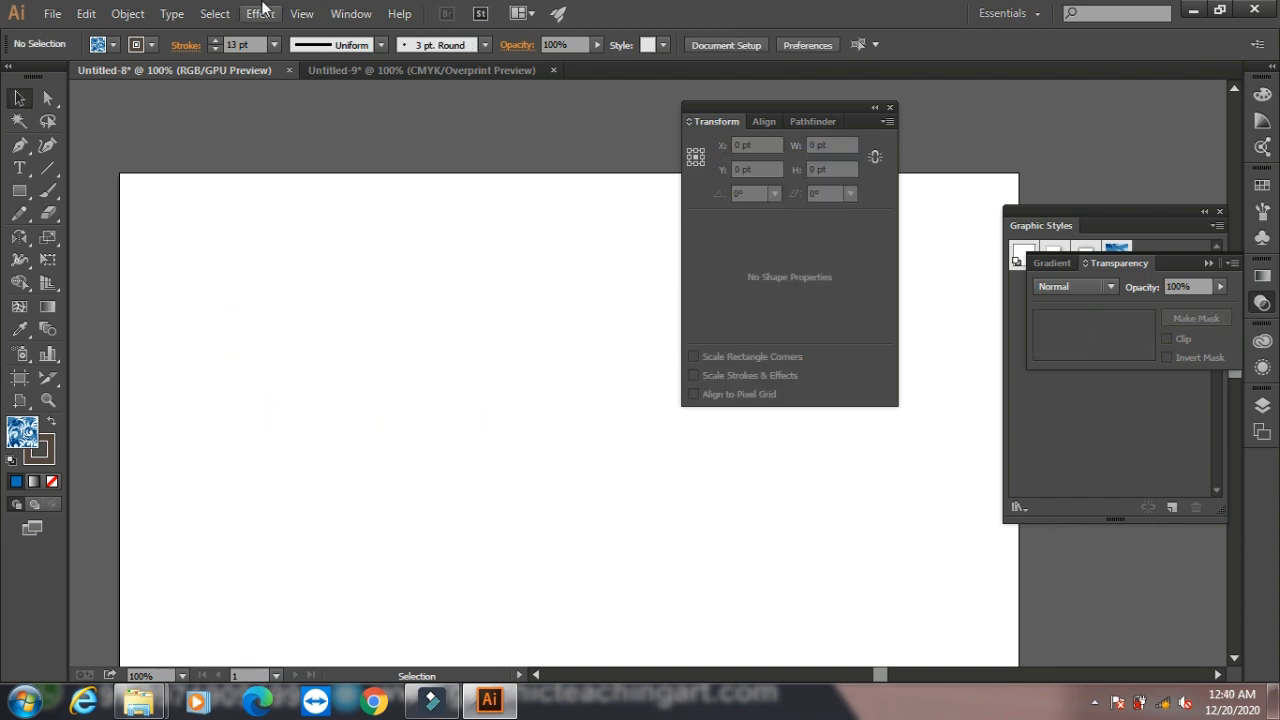
- Place the red flower image on the artboard's left half at about 362 pt square
click(50, 14)
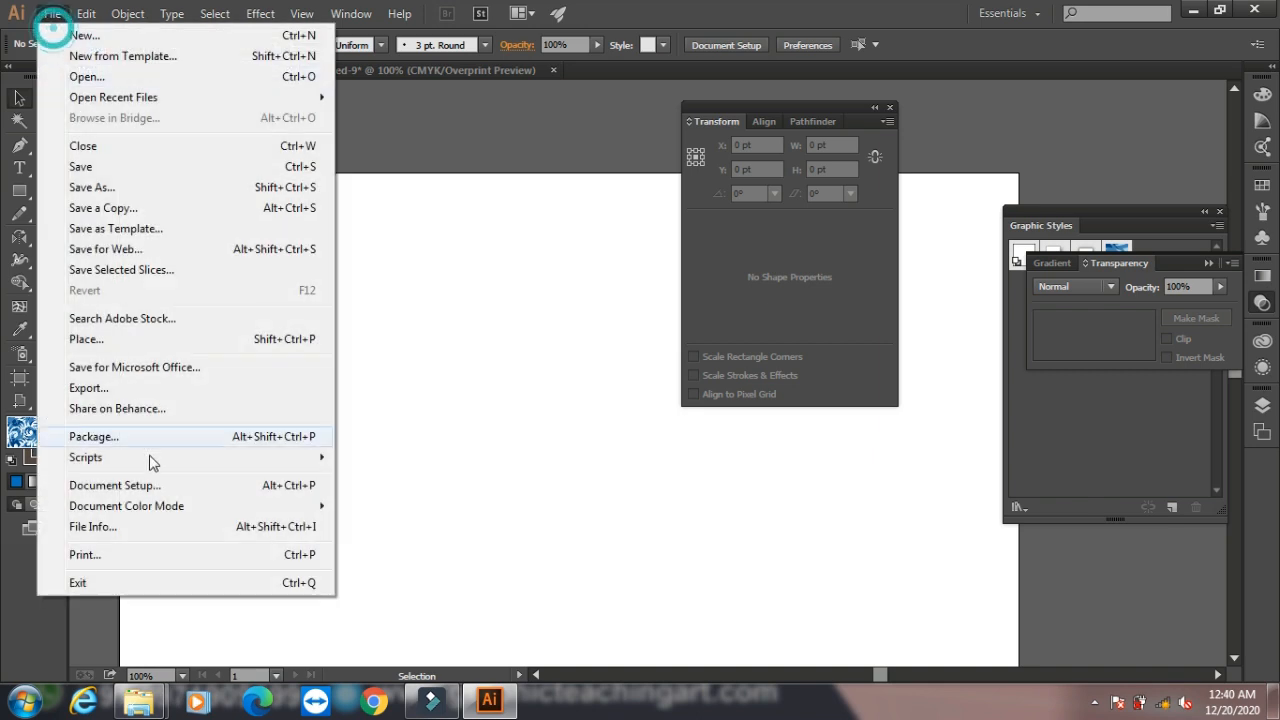
click(116, 339)
click(333, 297)
click(449, 505)
drag(180, 229, 590, 568)
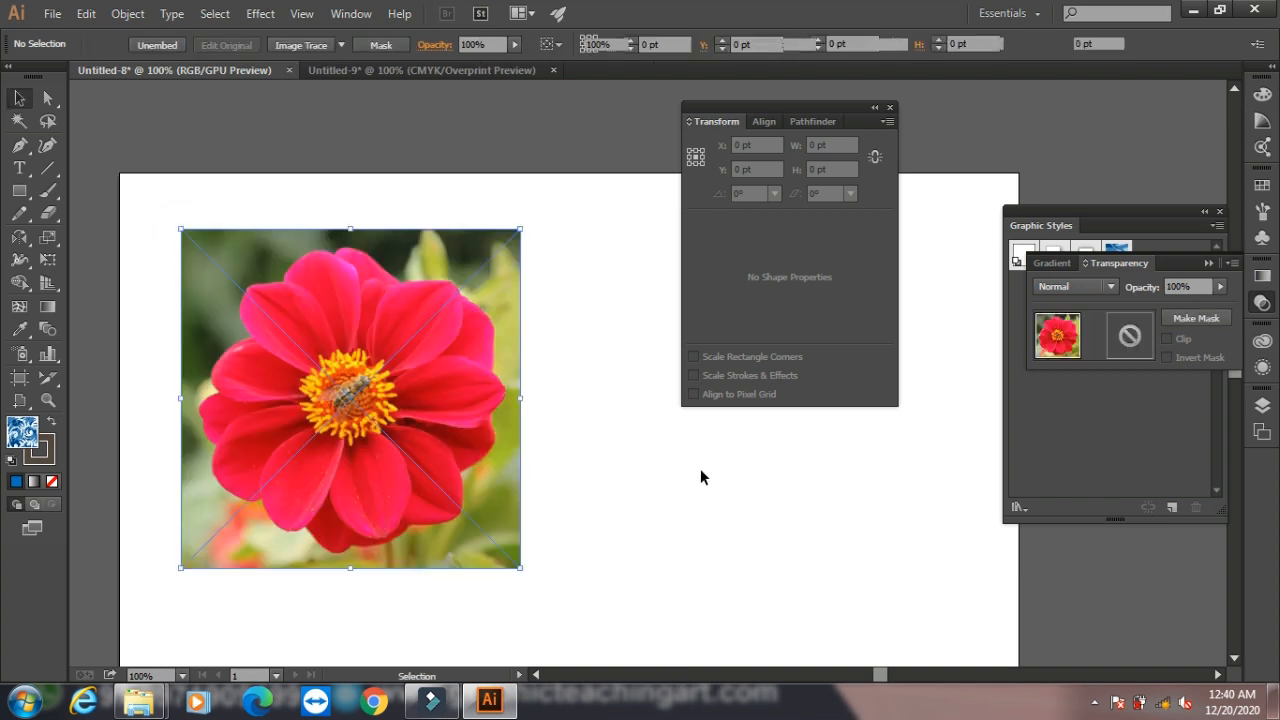
- Rasterize the flower image in RGB at High (300 ppi) with a white background
click(128, 13)
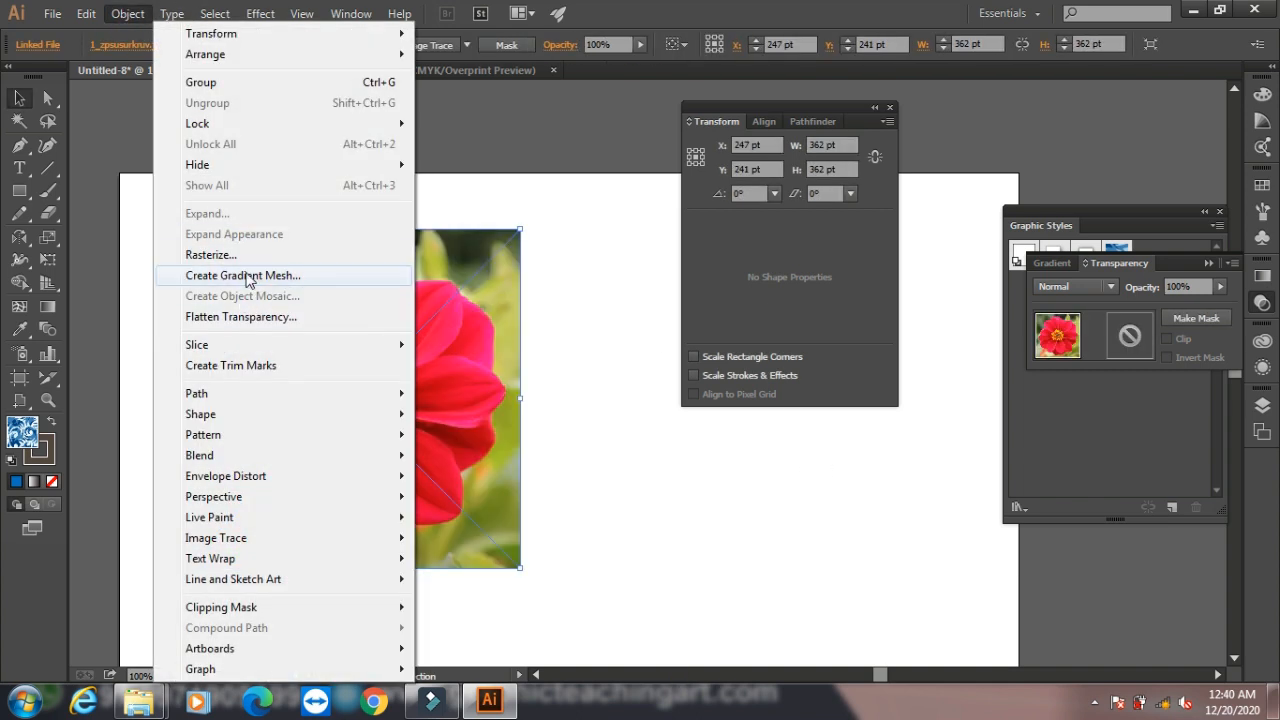
click(229, 254)
click(967, 478)
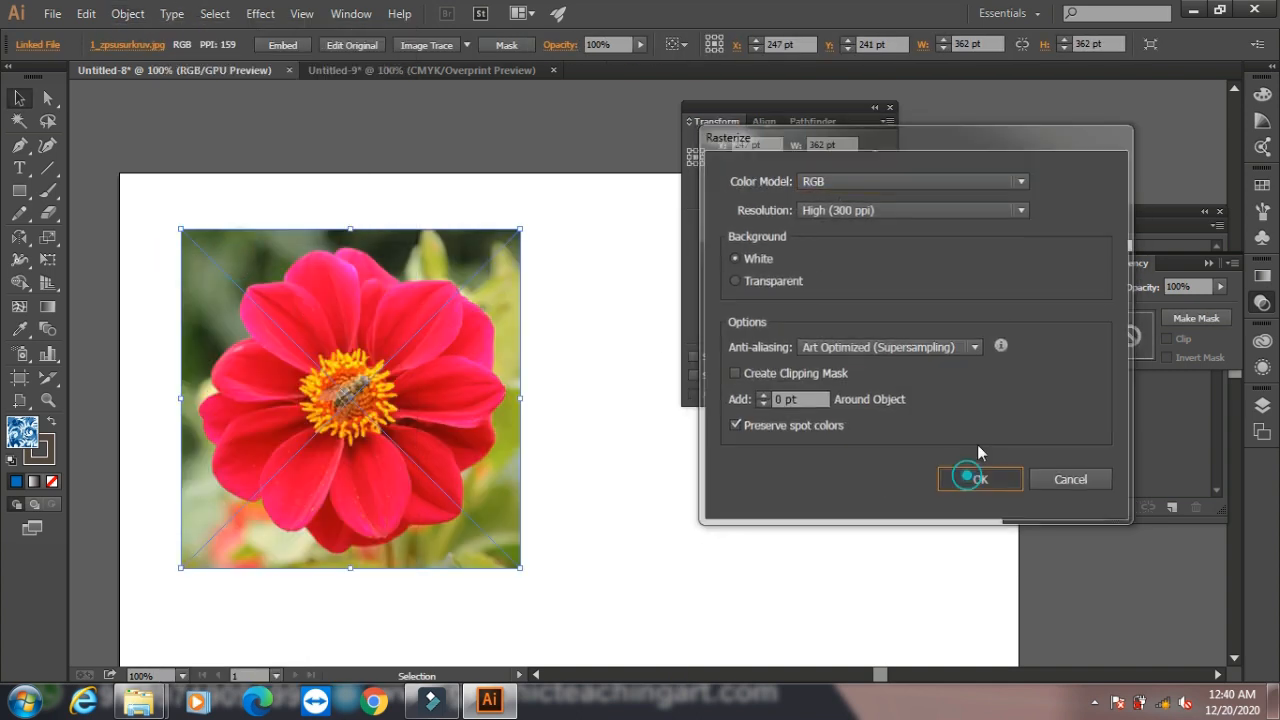
- Draw a rectangle about 230 by 168 pt over the flower and fill it with bright blue
click(20, 190)
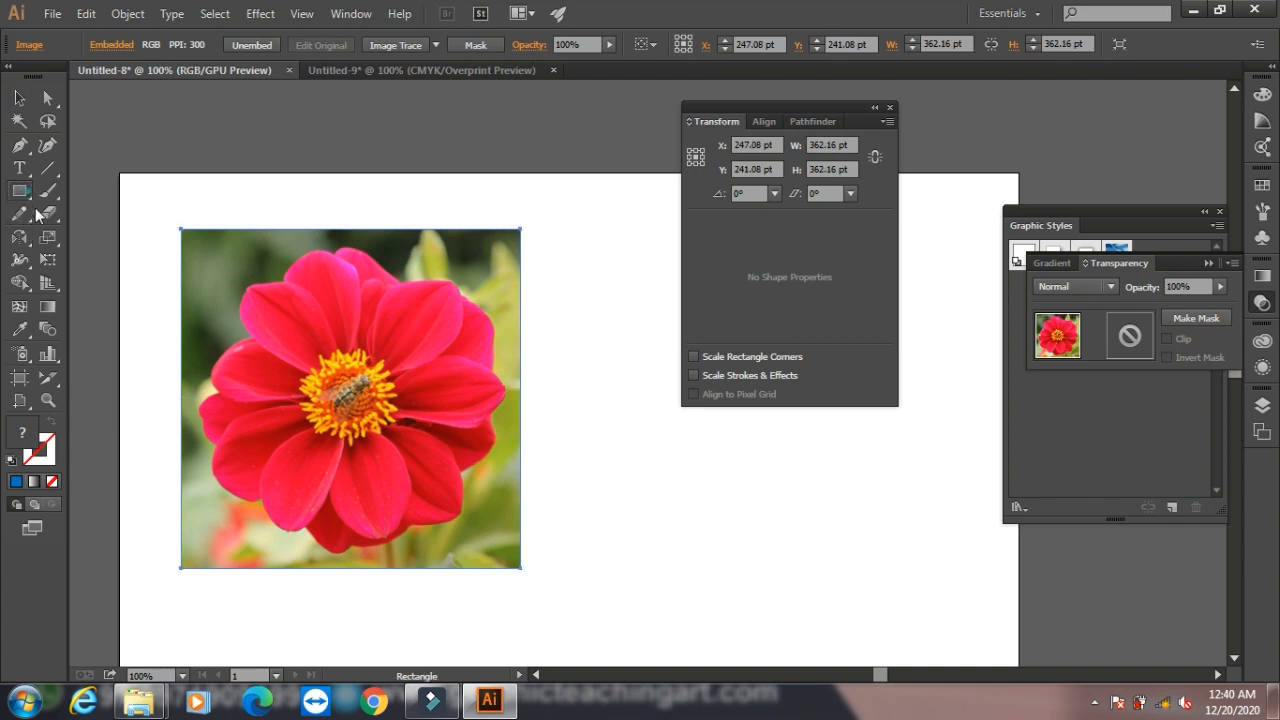
drag(216, 302, 432, 460)
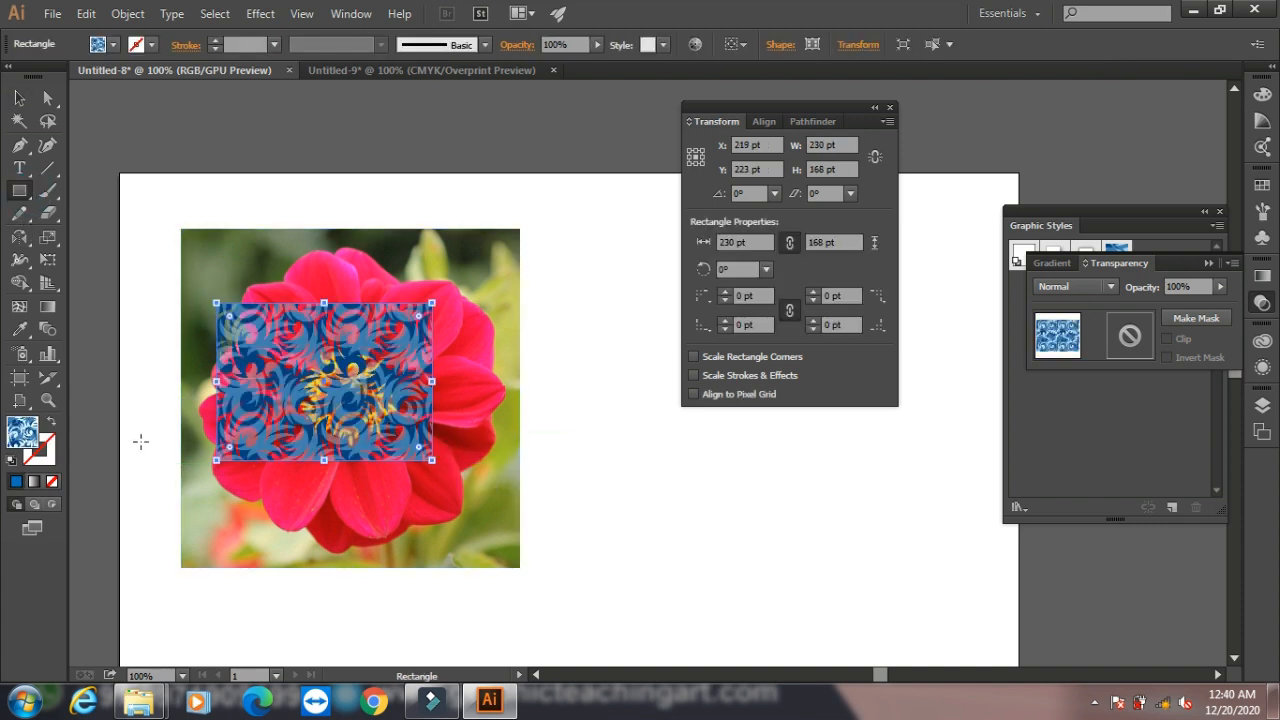
double_click(22, 432)
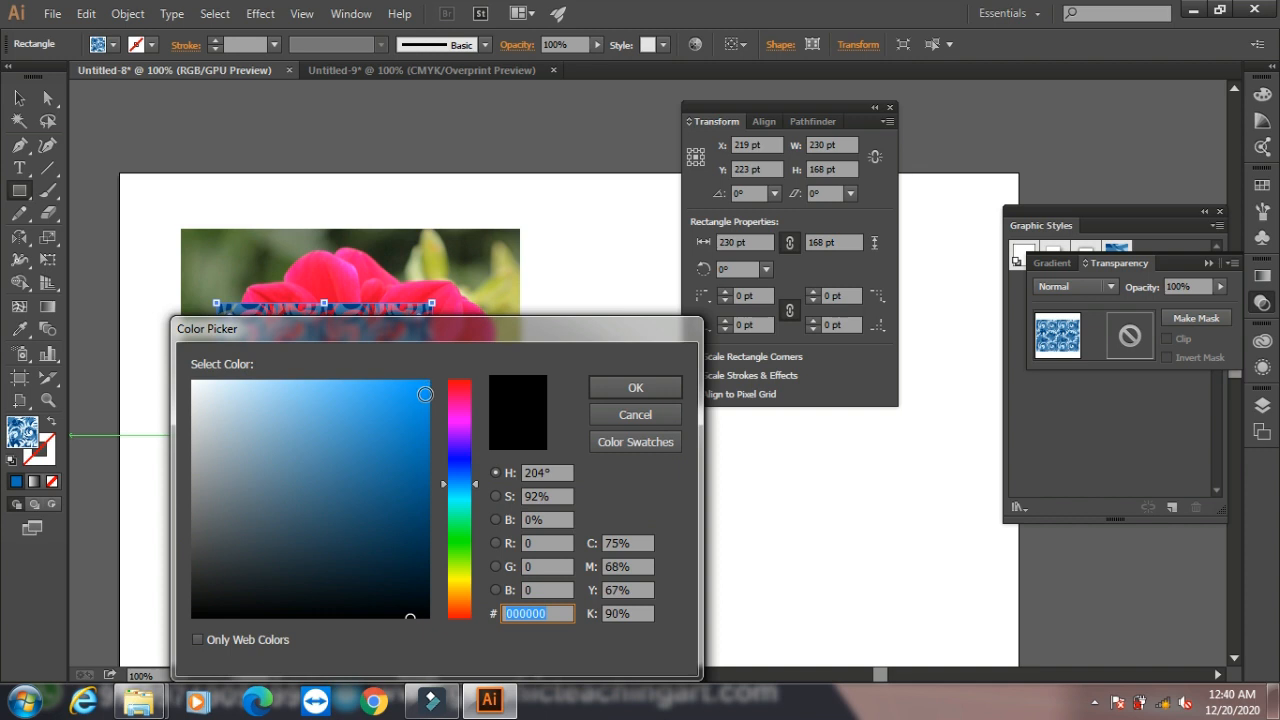
click(422, 395)
click(603, 390)
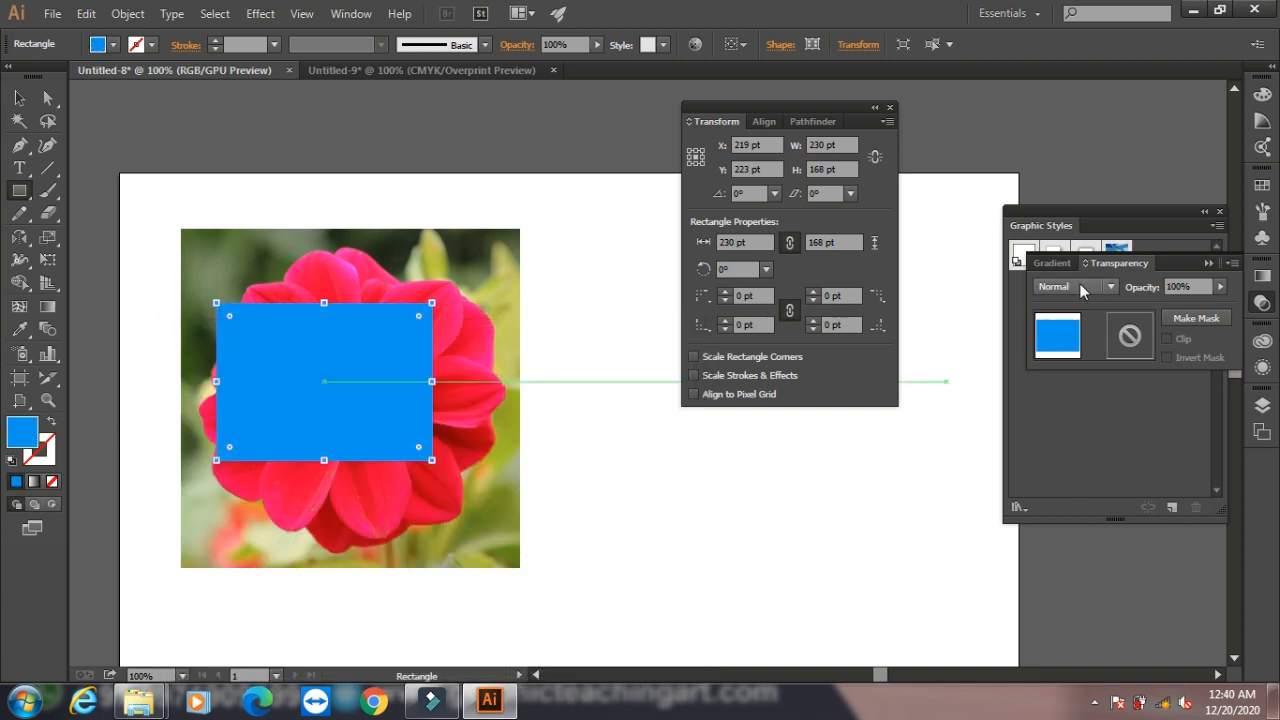
- Try the Darken blending mode on the blue rectangle, and finish with Lighten
click(1073, 287)
click(1069, 332)
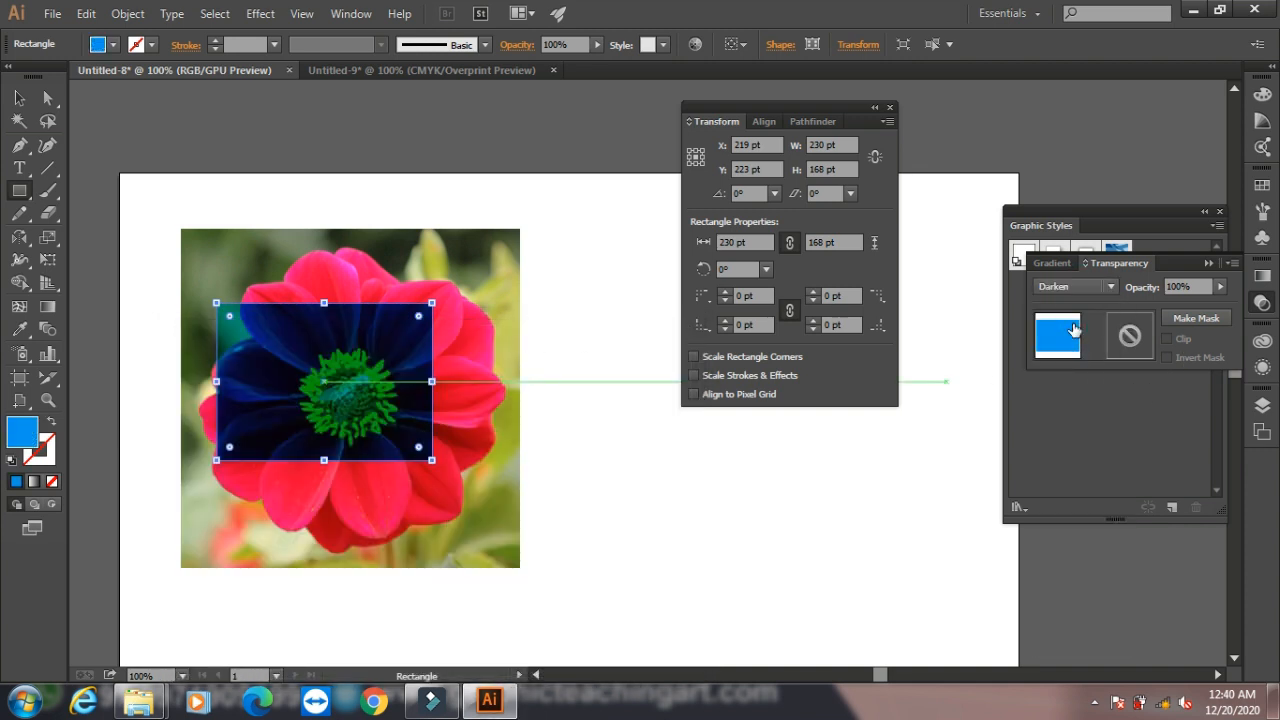
click(1081, 287)
click(1088, 387)
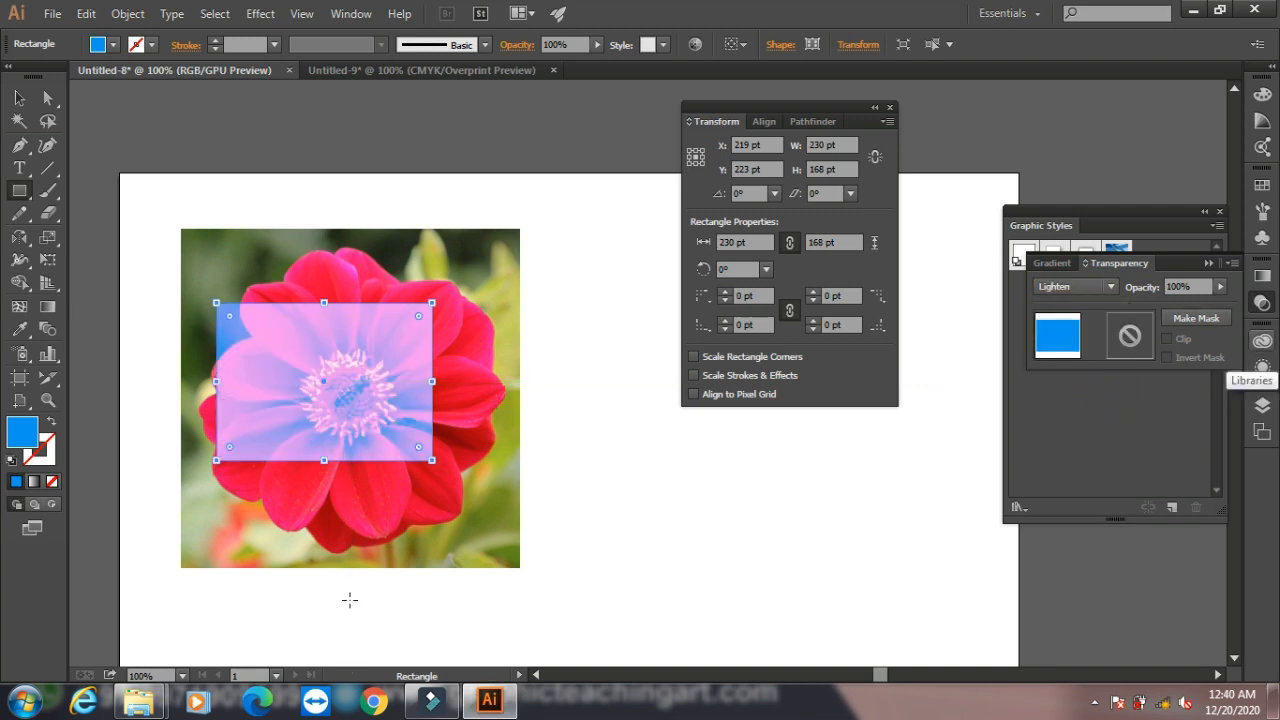
click(351, 13)
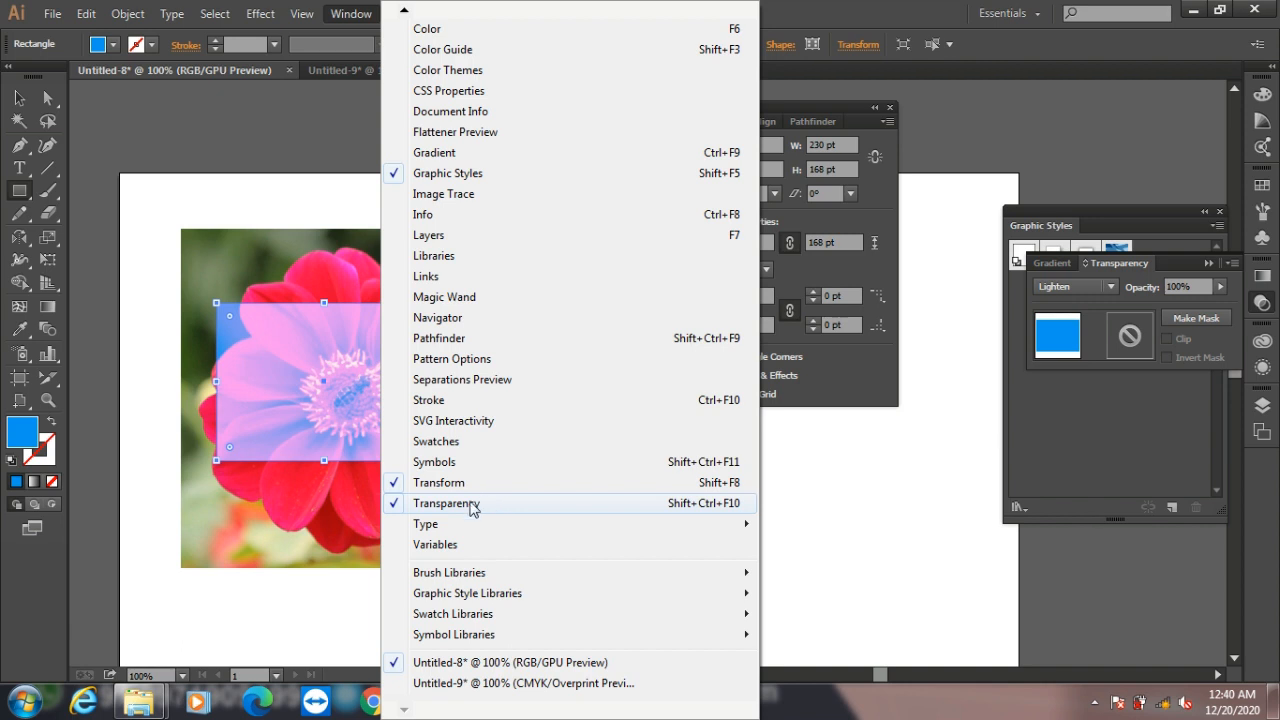
click(766, 475)
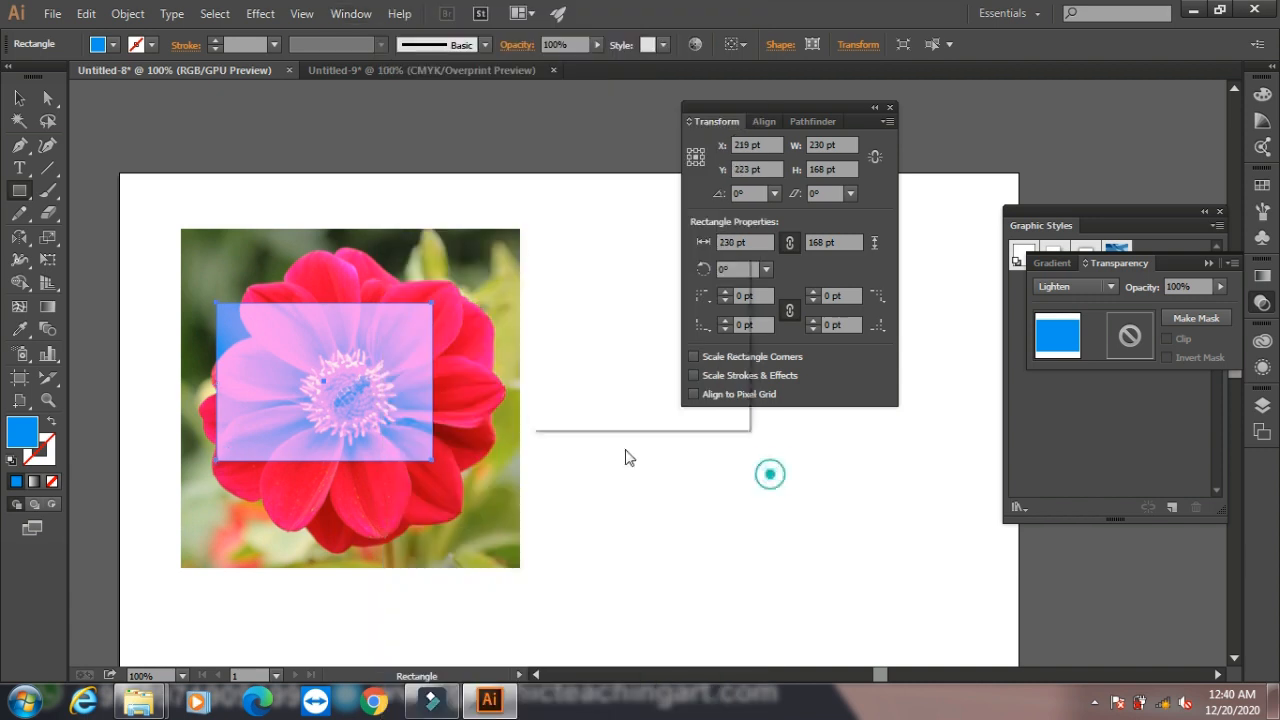
- Delete the small blue rectangle and draw a blue square about 362 pt wide covering the whole flower image
click(688, 380)
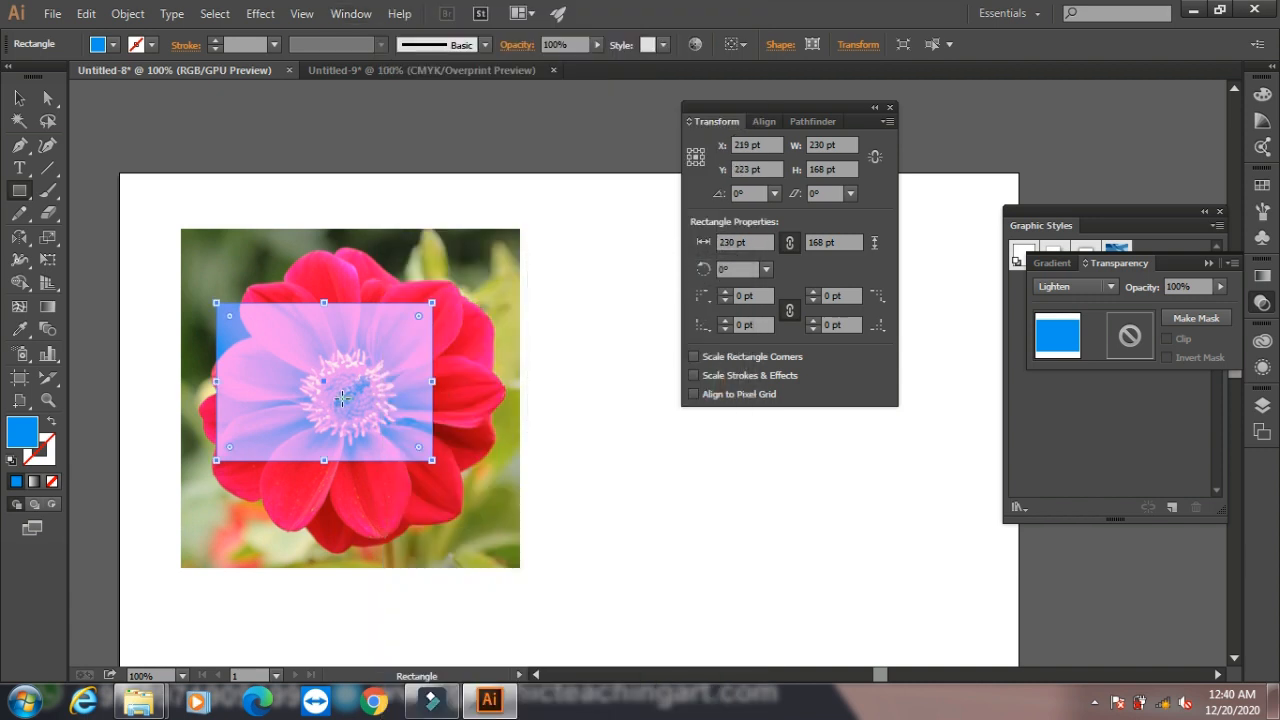
key(Delete)
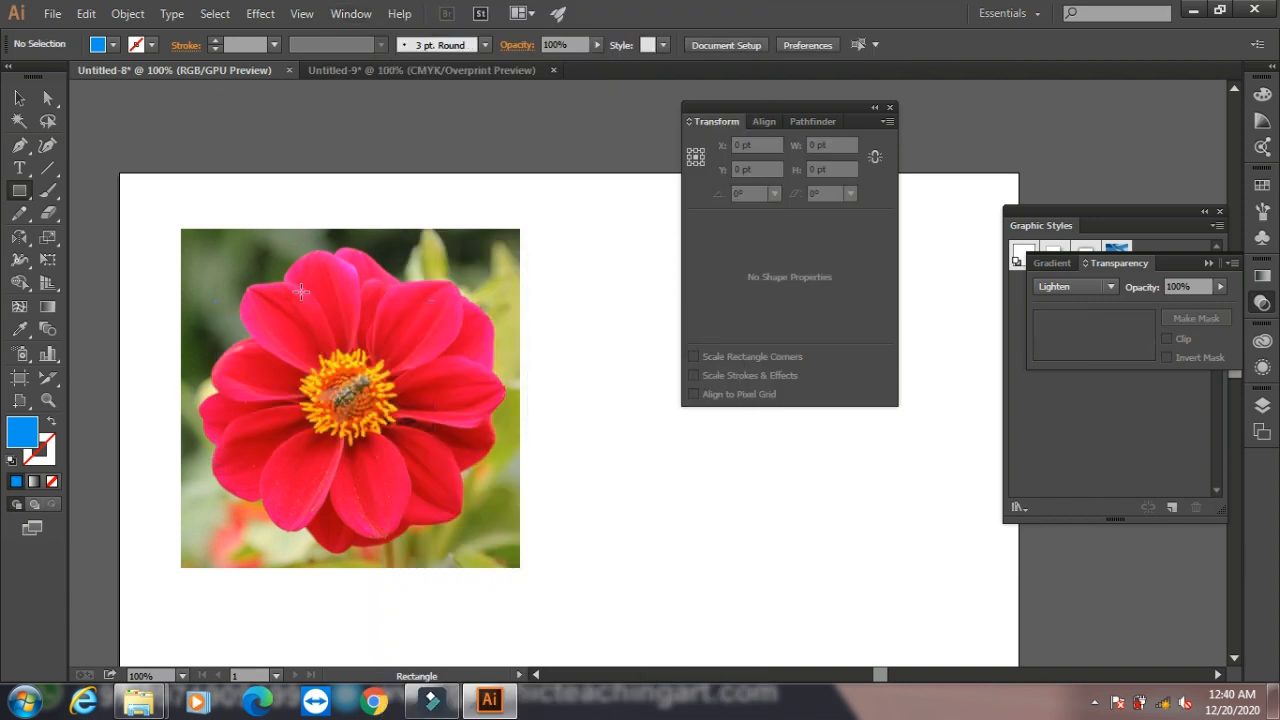
click(16, 194)
drag(181, 229, 520, 568)
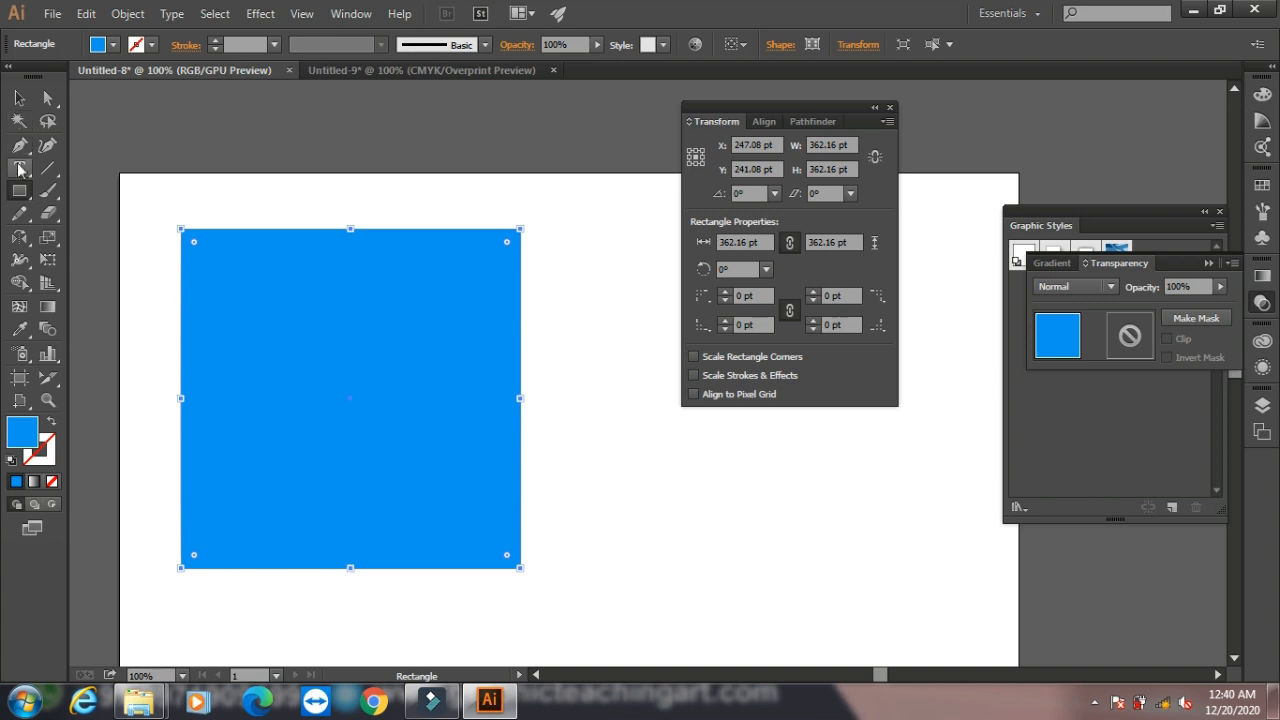
- Delete the blue square's upper-right anchor point to leave a triangle over the flower's lower-left half
drag(20, 145, 84, 190)
click(520, 231)
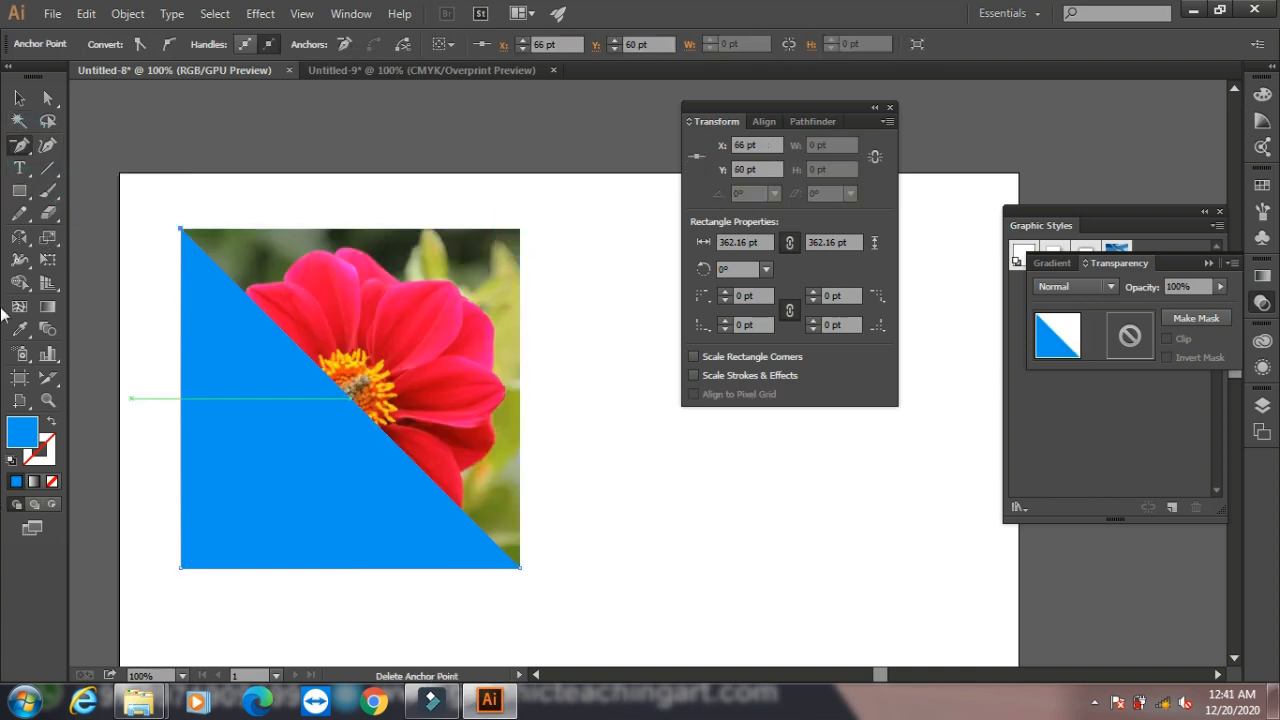
click(19, 98)
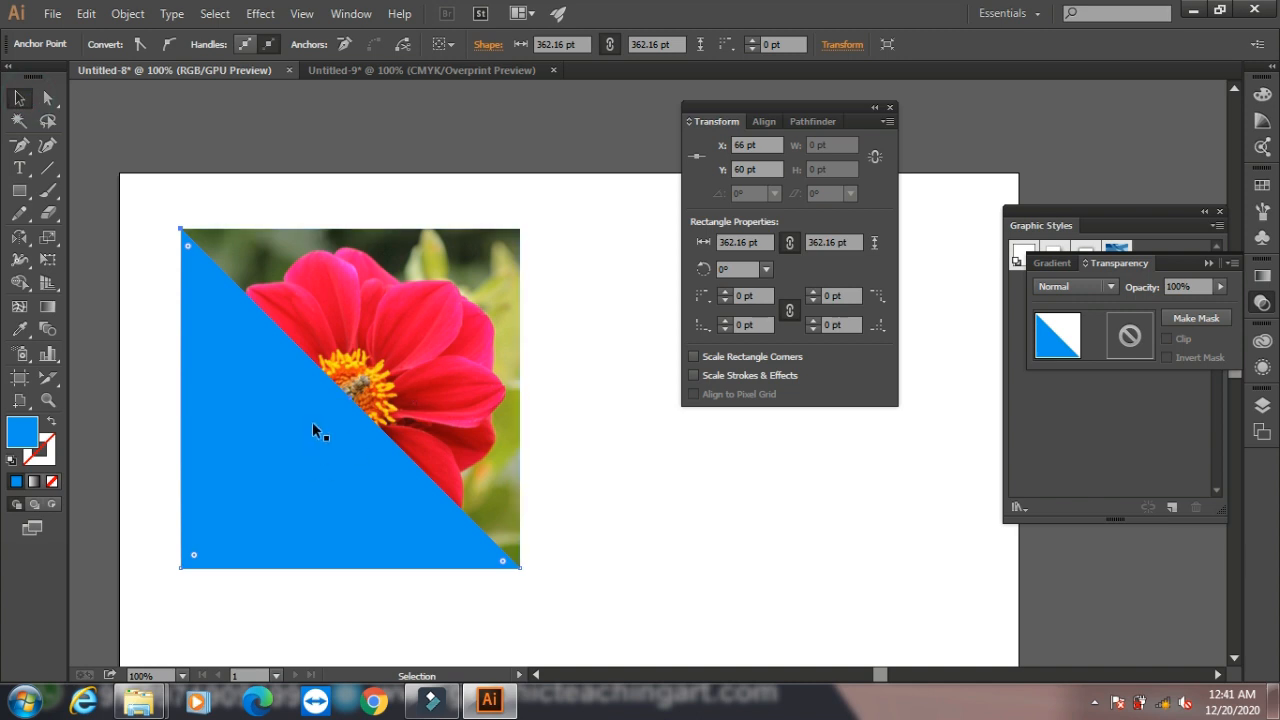
- Try the Darken, Multiply and Color Burn blending modes on the blue triangle, and finish with Screen
click(586, 367)
click(276, 477)
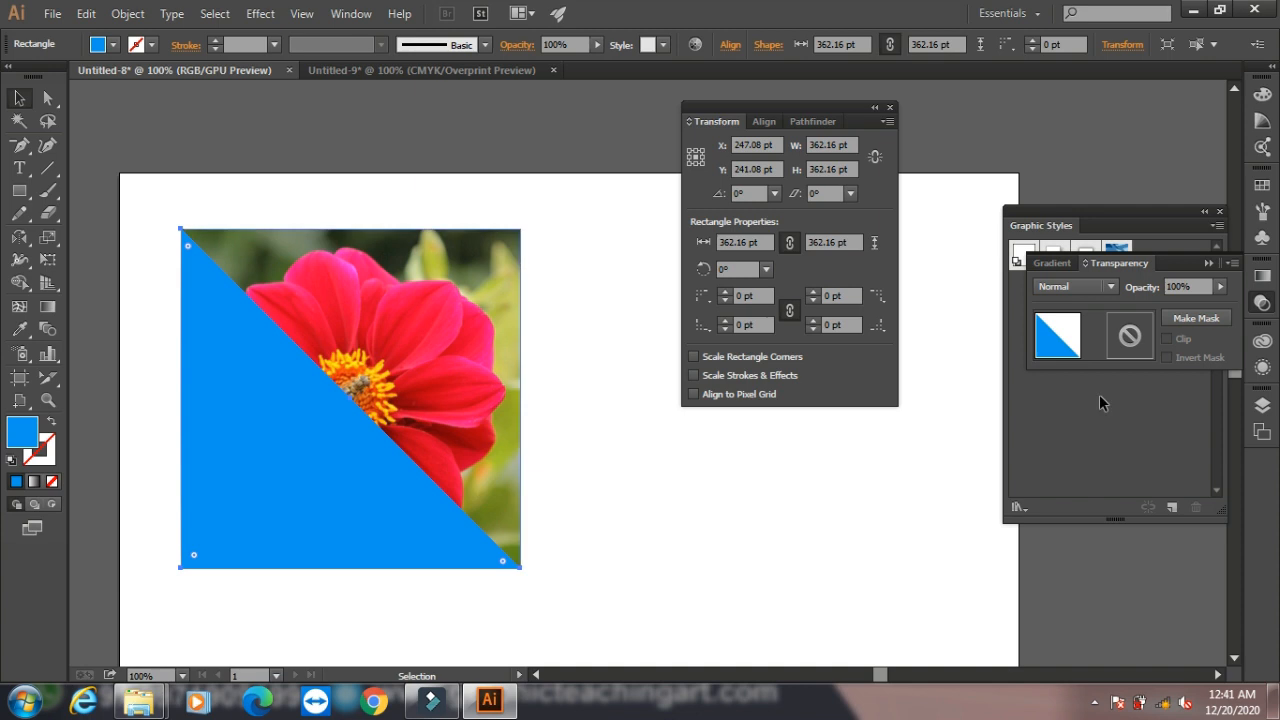
click(1075, 287)
click(1089, 338)
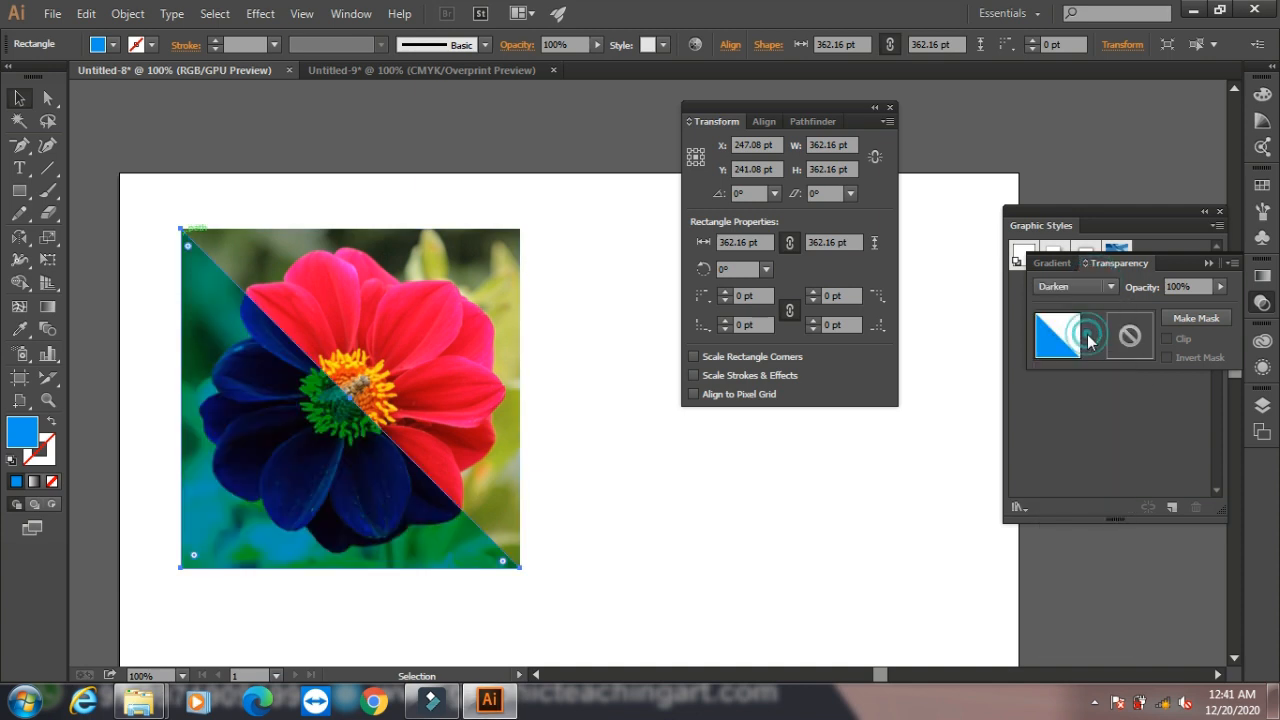
click(1073, 286)
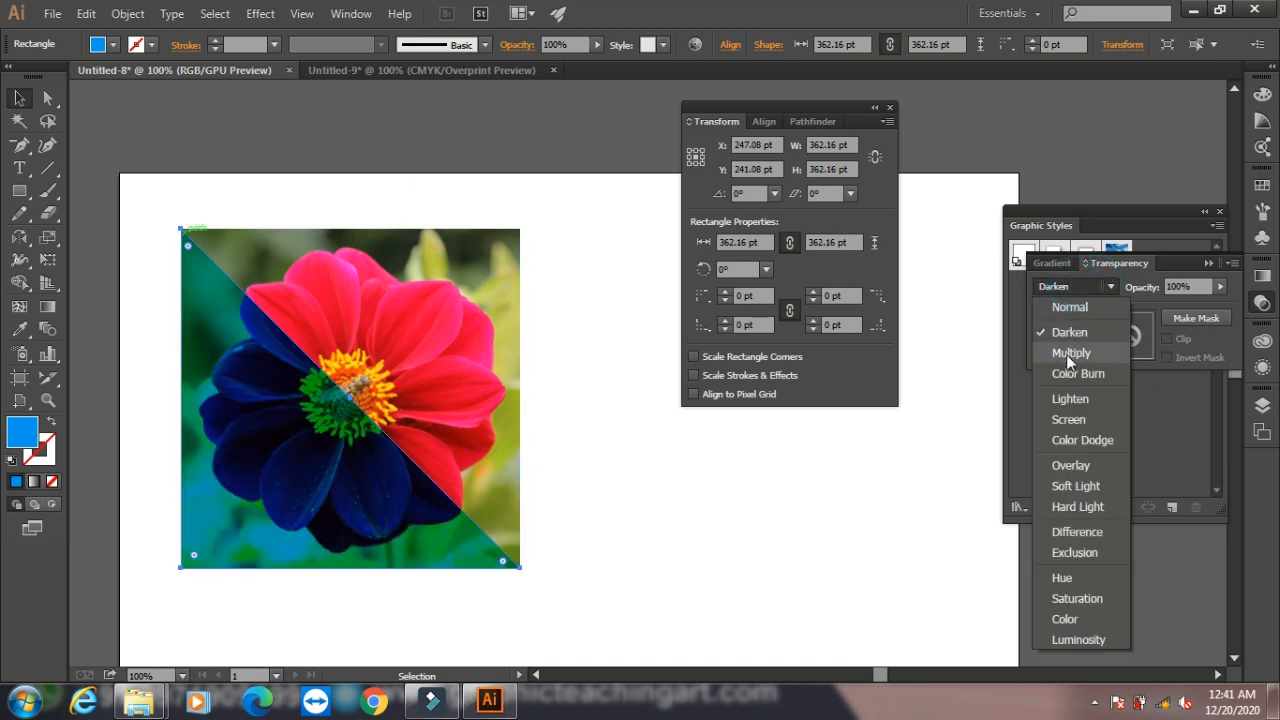
click(1071, 353)
click(1062, 286)
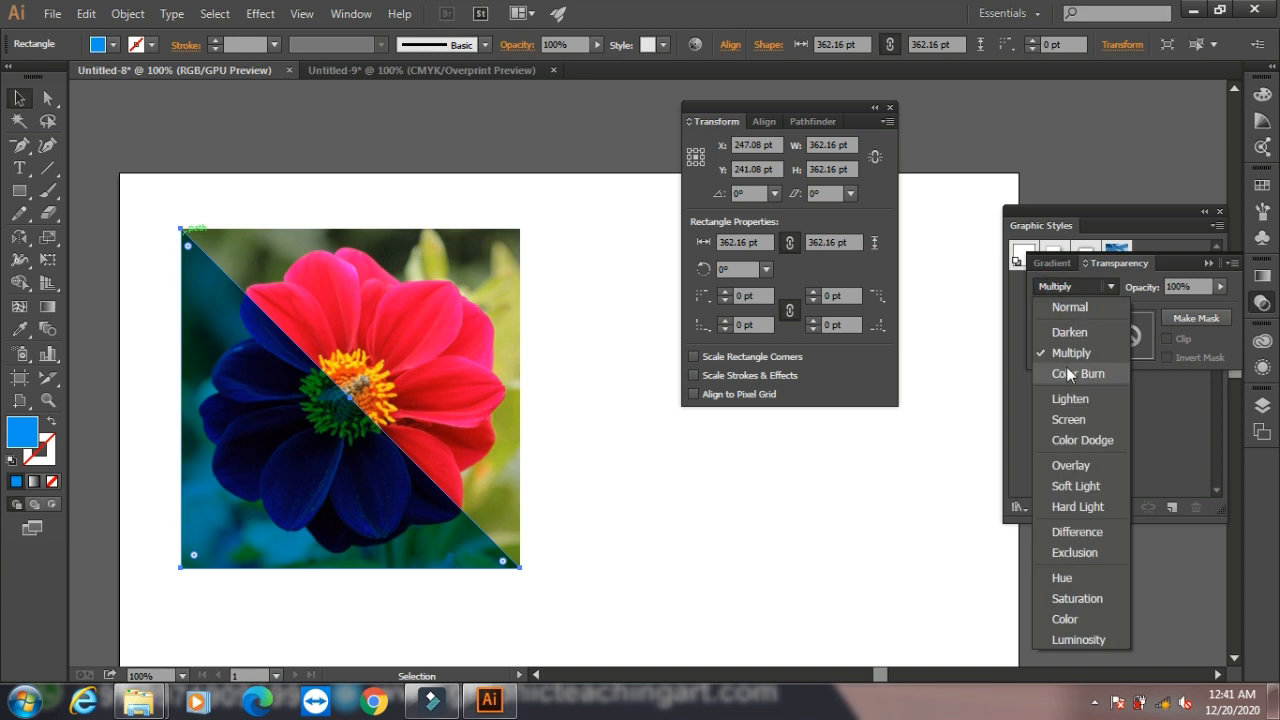
click(1070, 374)
click(1072, 287)
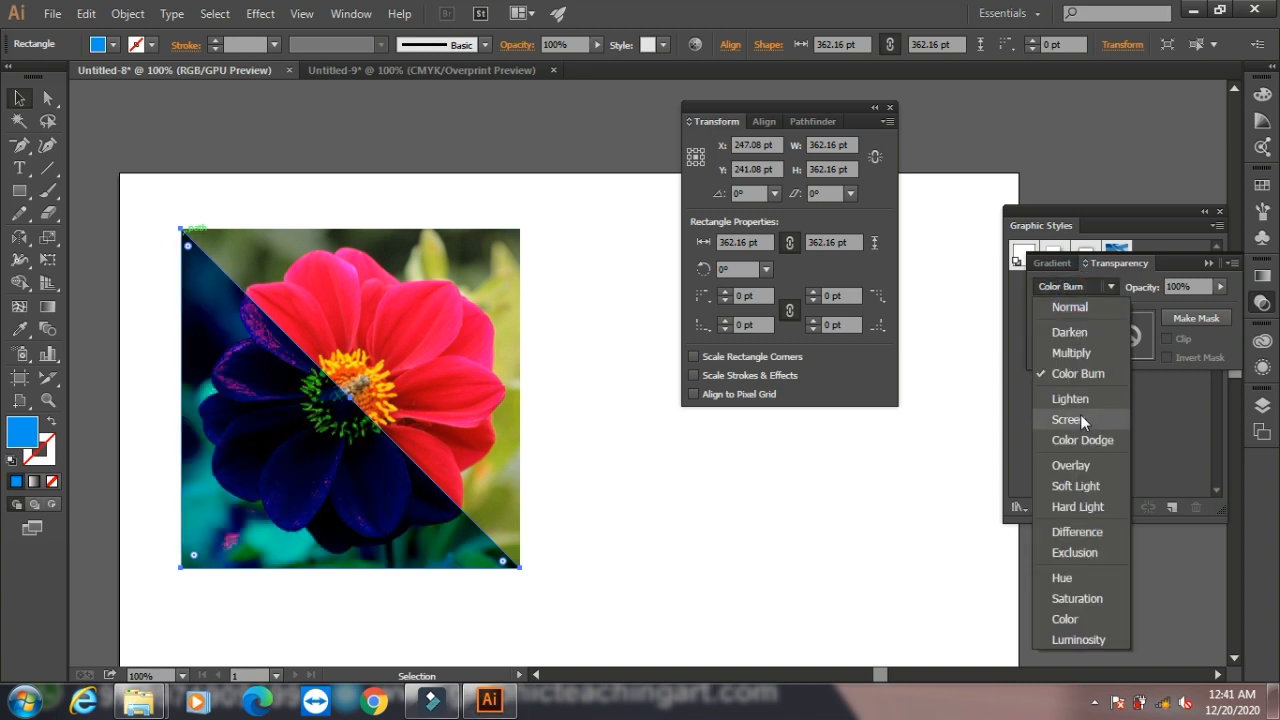
click(1080, 416)
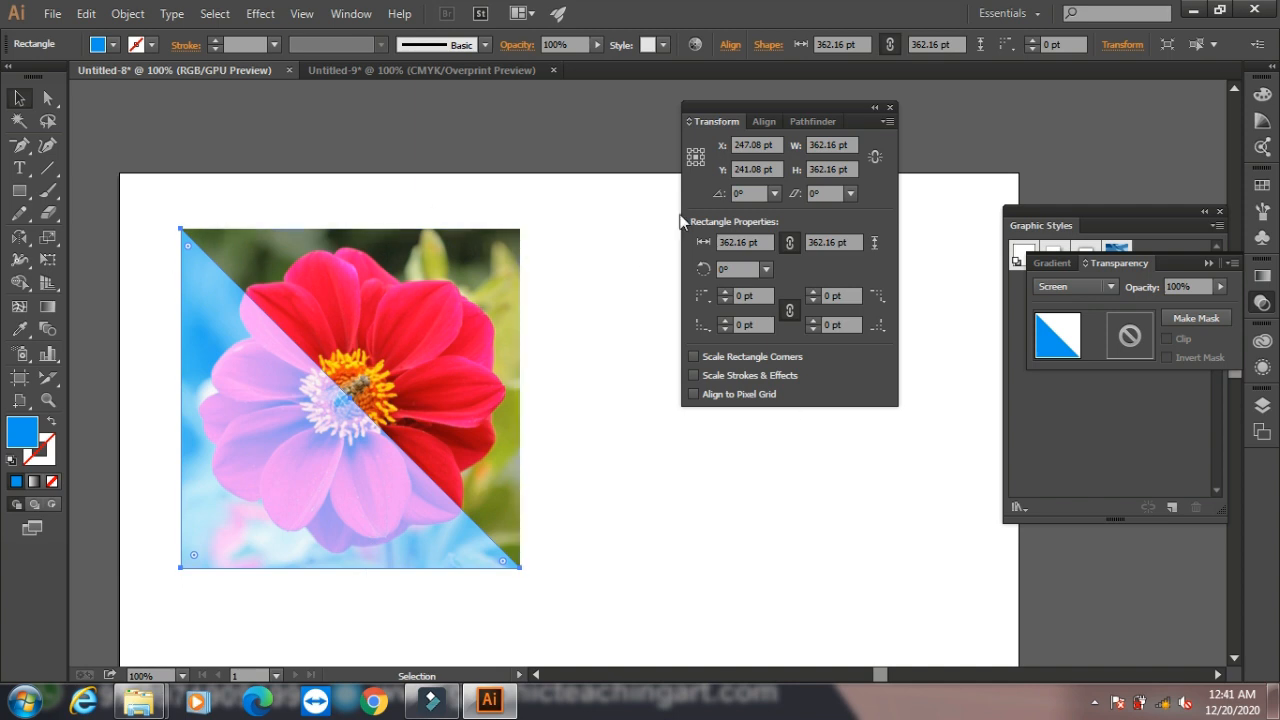
- Look over the available Type panels and show the Variables panel
click(351, 13)
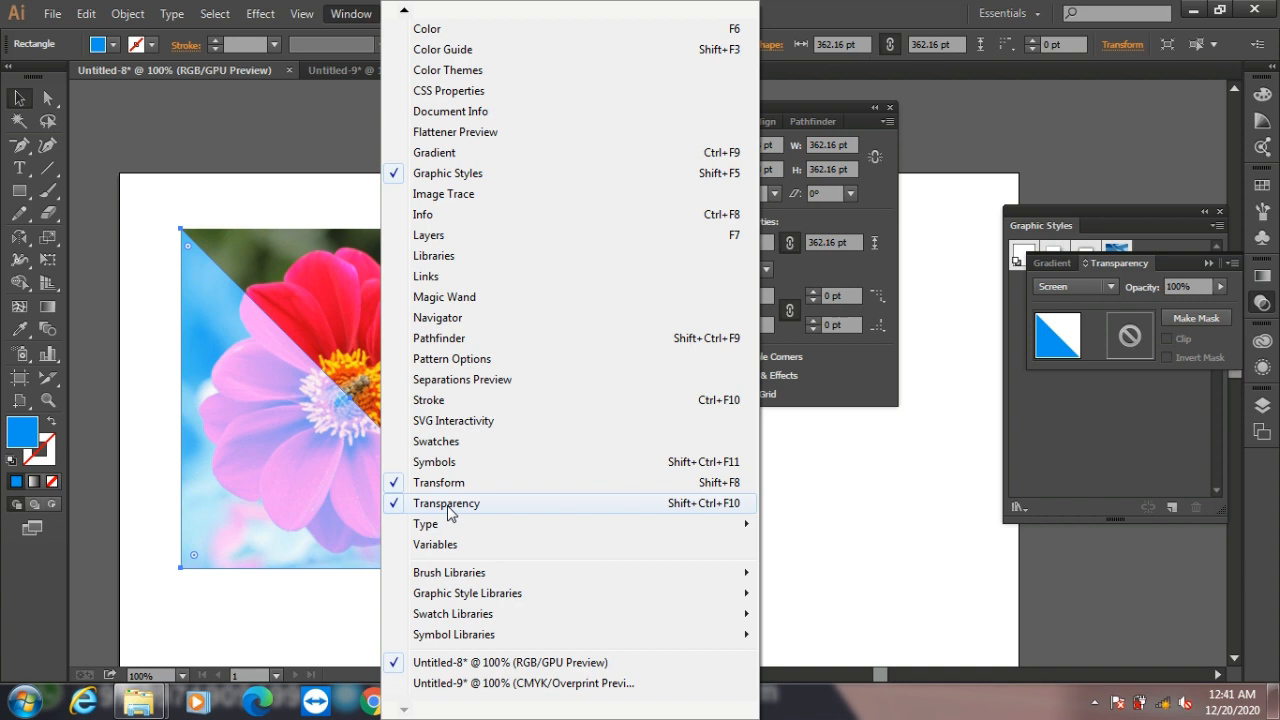
mouse_move(492, 534)
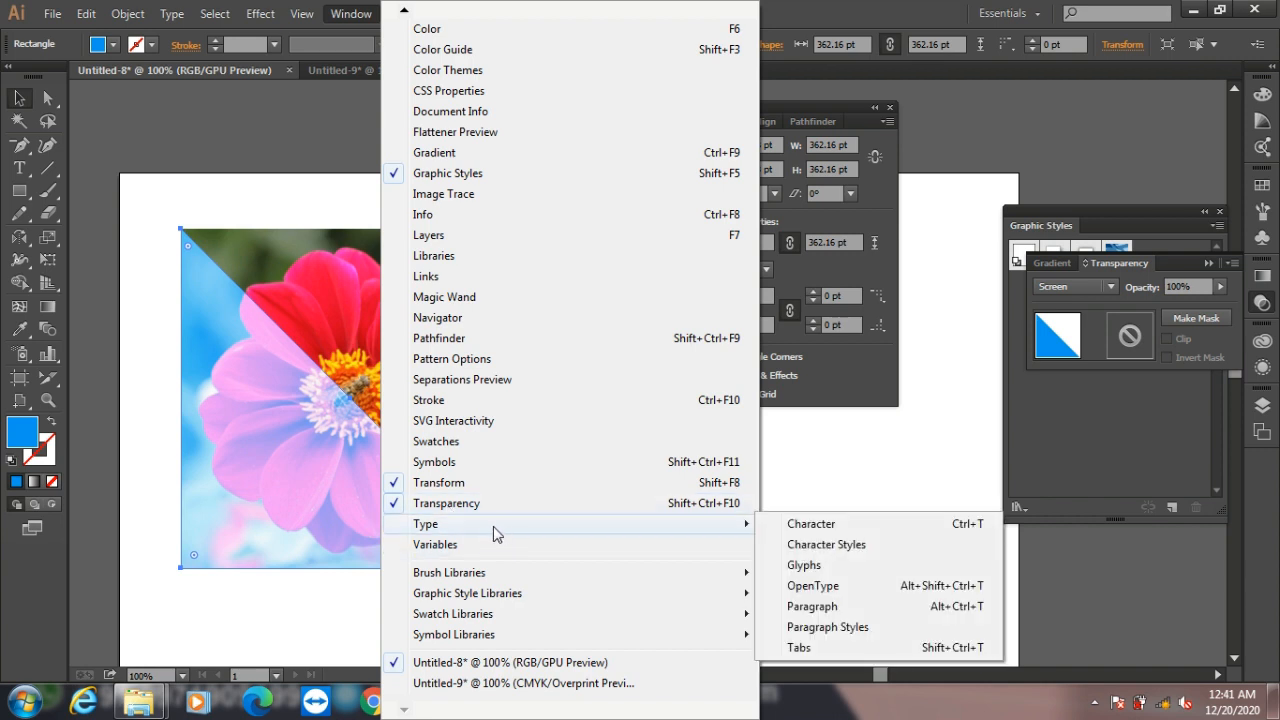
click(495, 545)
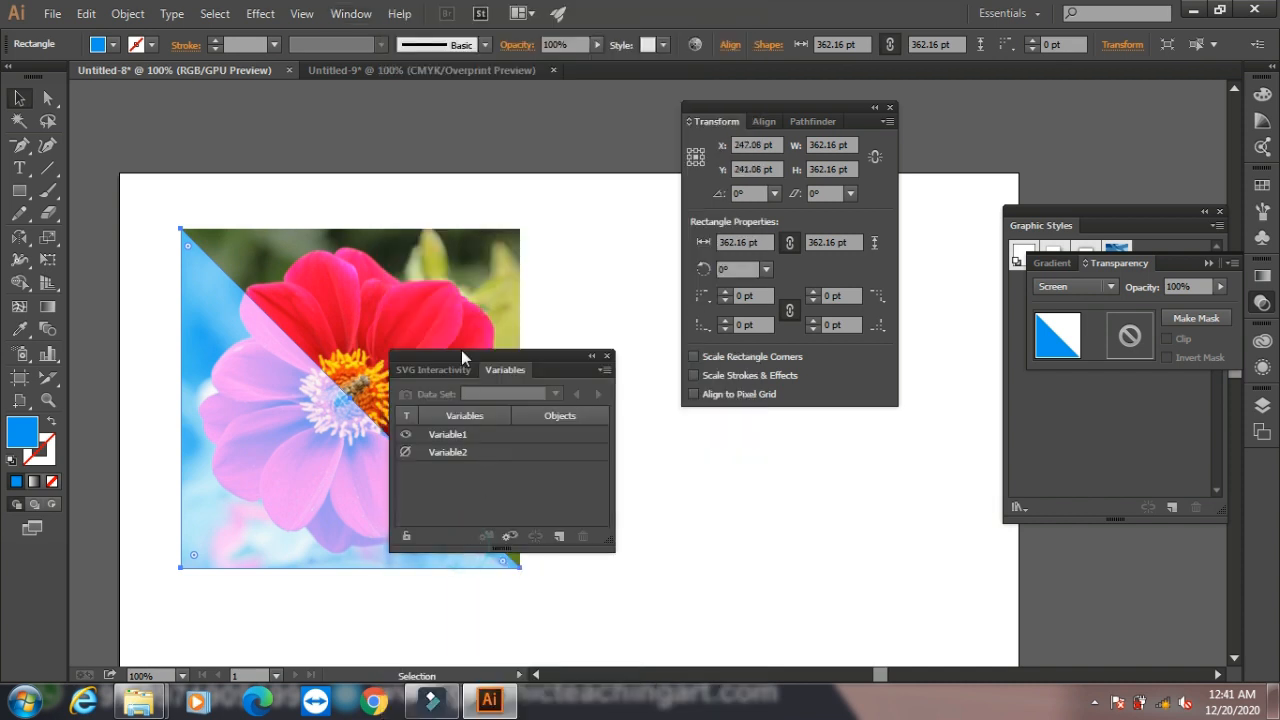
- Examine the graph tools grouped with the CC Charts Tool
click(48, 354)
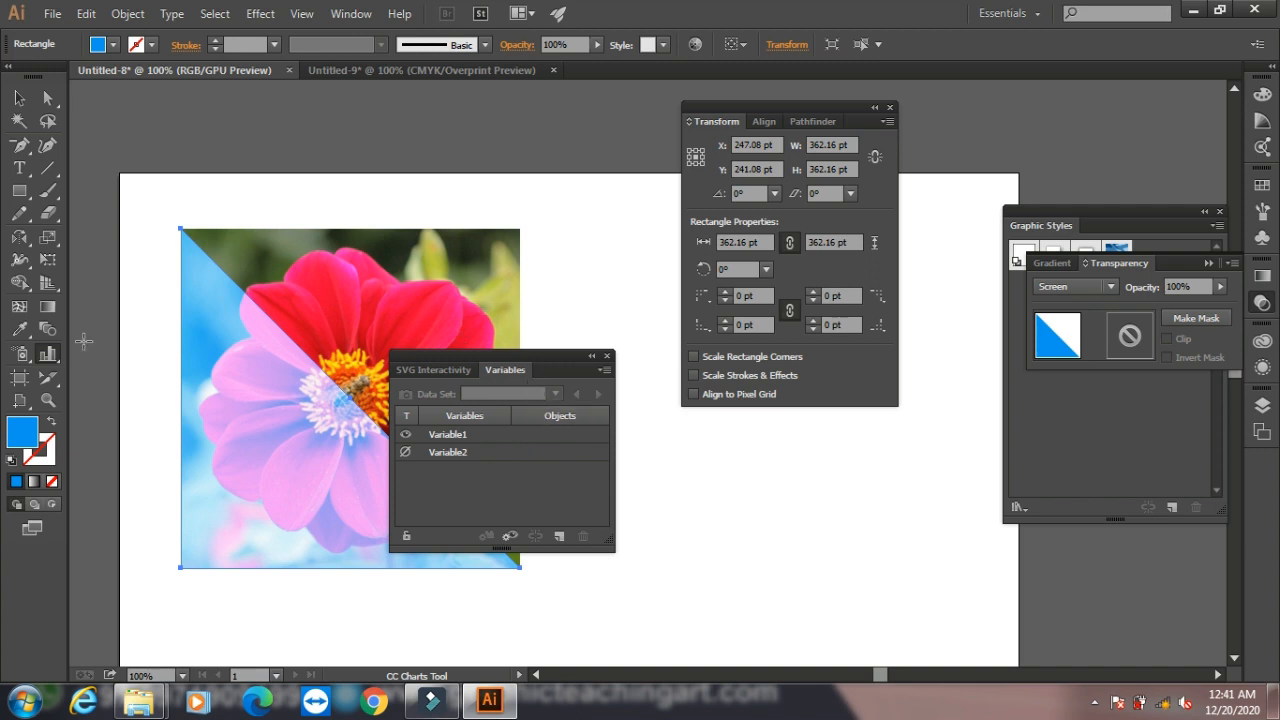
click(48, 354)
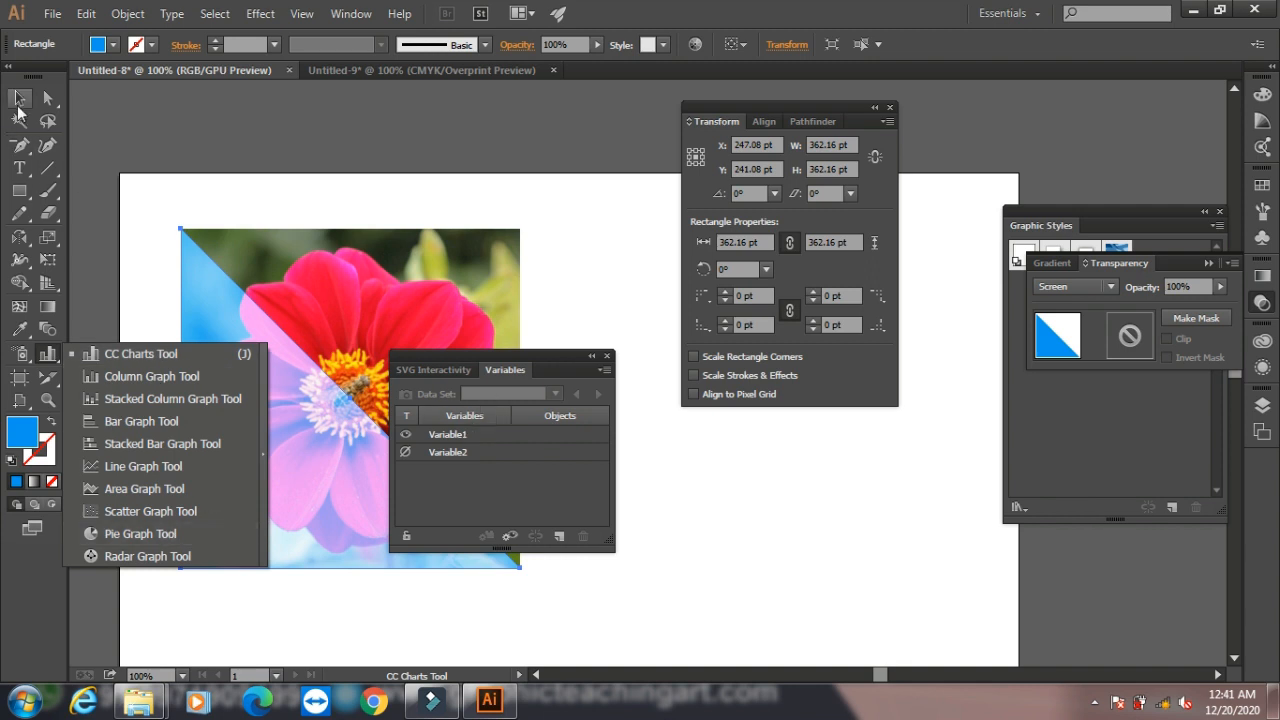
click(20, 100)
- Open the list of available panels and libraries
click(335, 16)
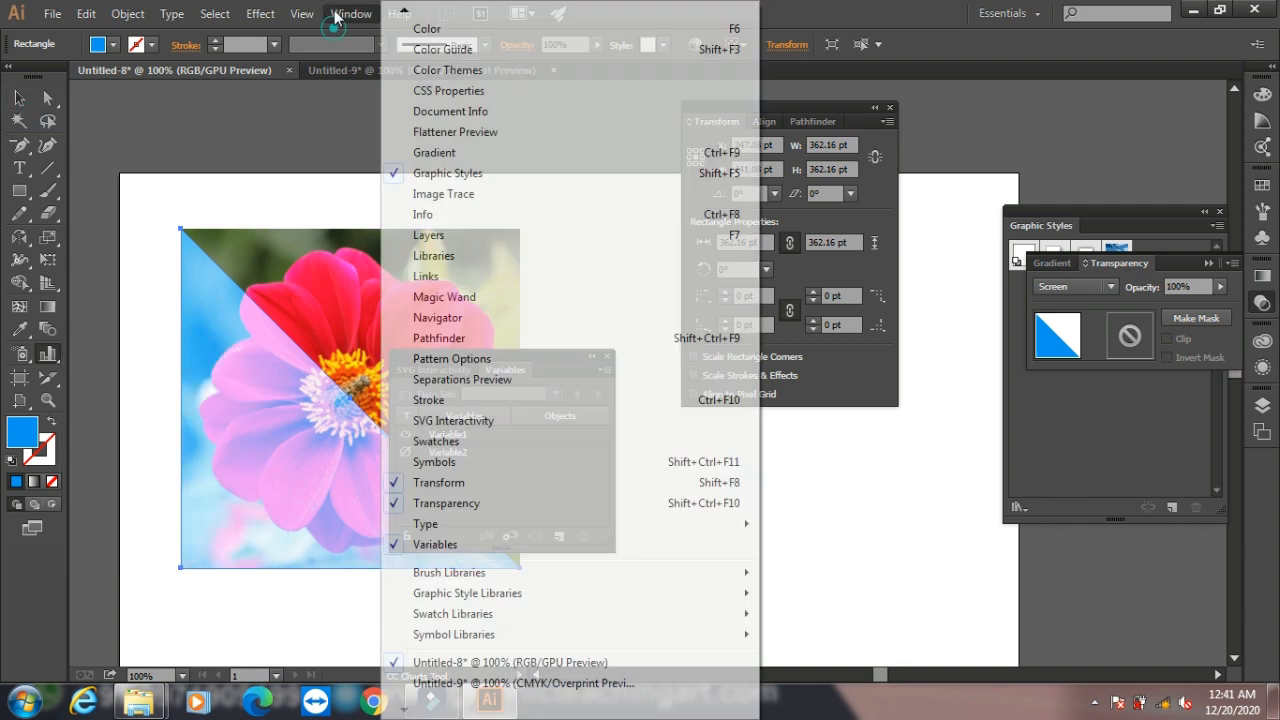